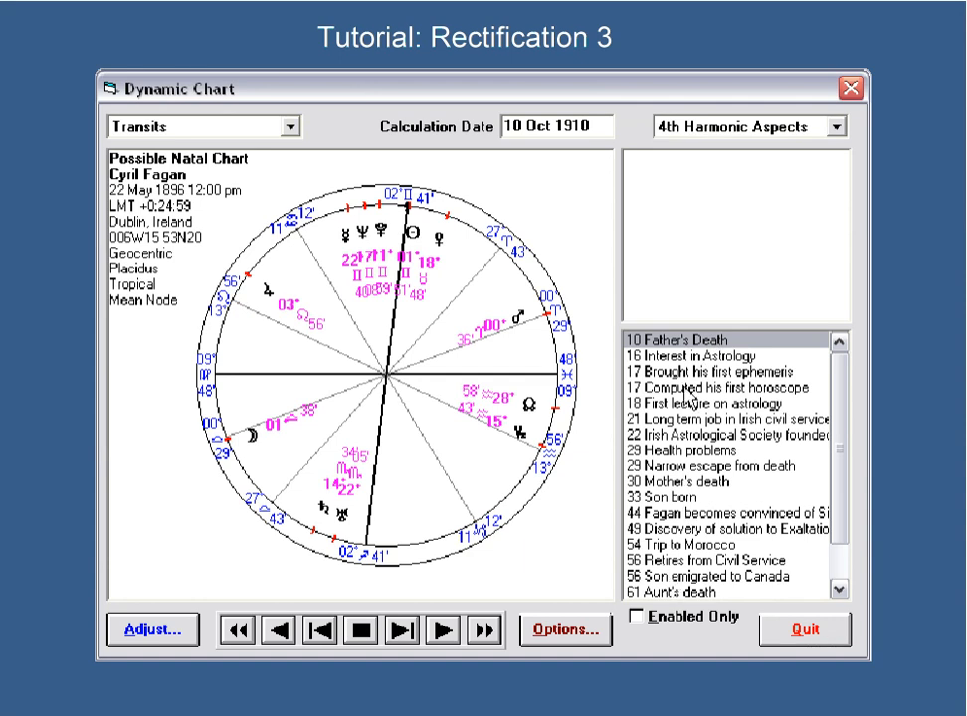
View the transits for the Father's Death event and the Health problems event
left_click(681, 356)
left_click(677, 340)
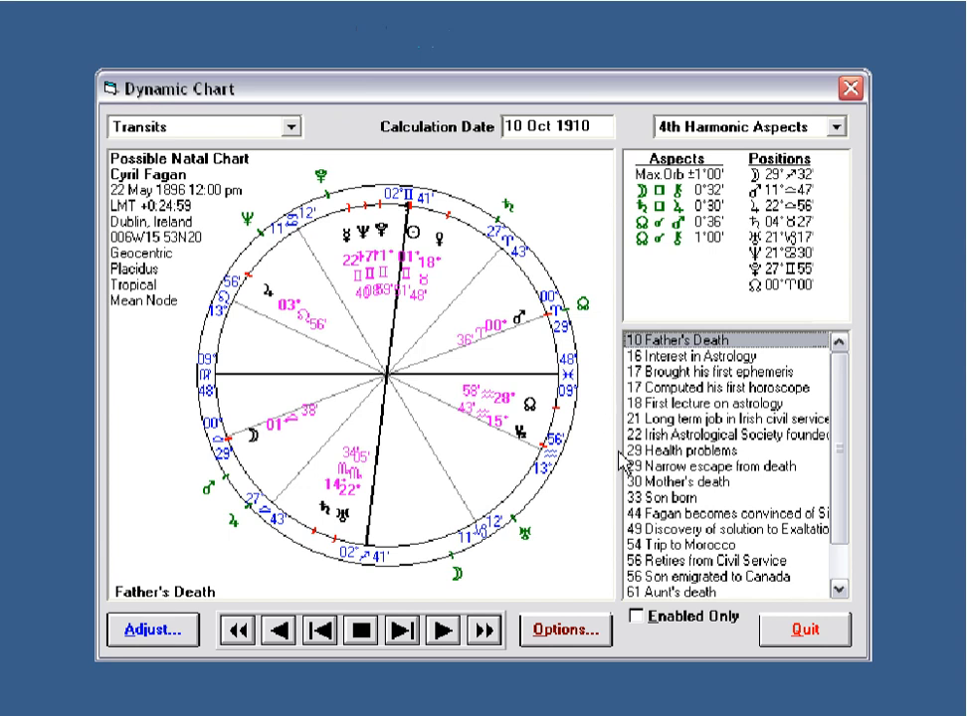
left_click(685, 452)
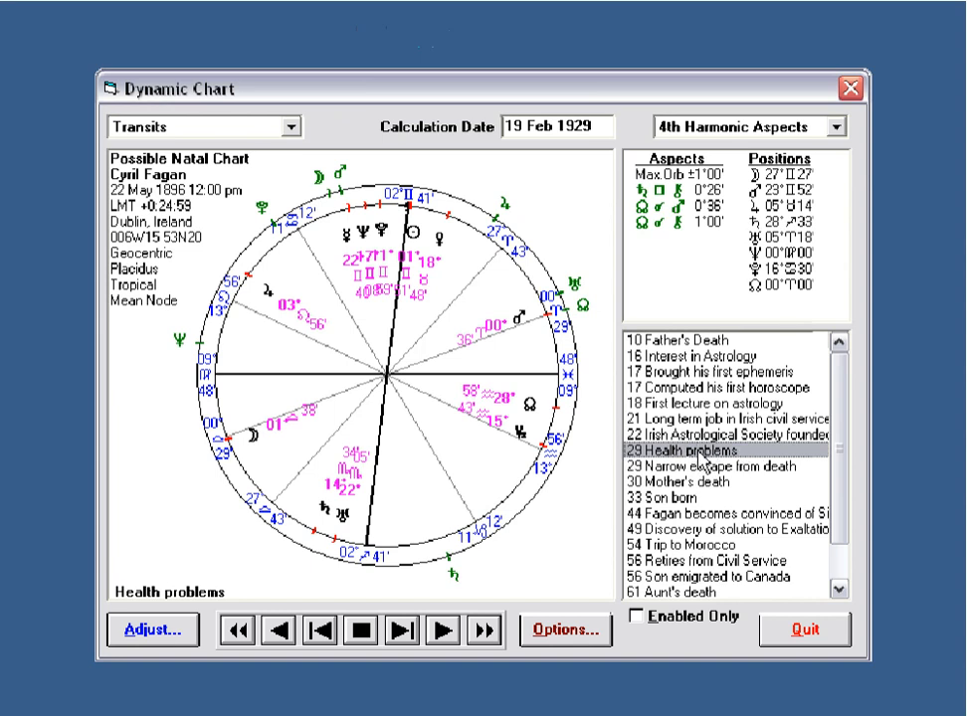
Turn the enabled-only event filter on and off again, and view the transits for Son born and Mother's death
left_click(637, 616)
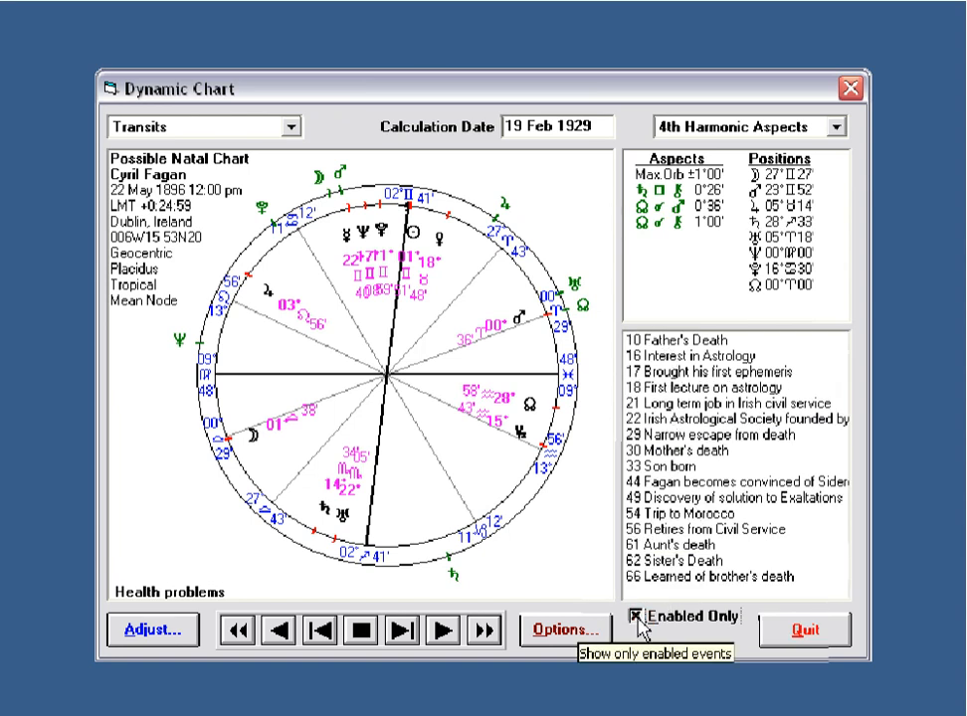
left_click(637, 616)
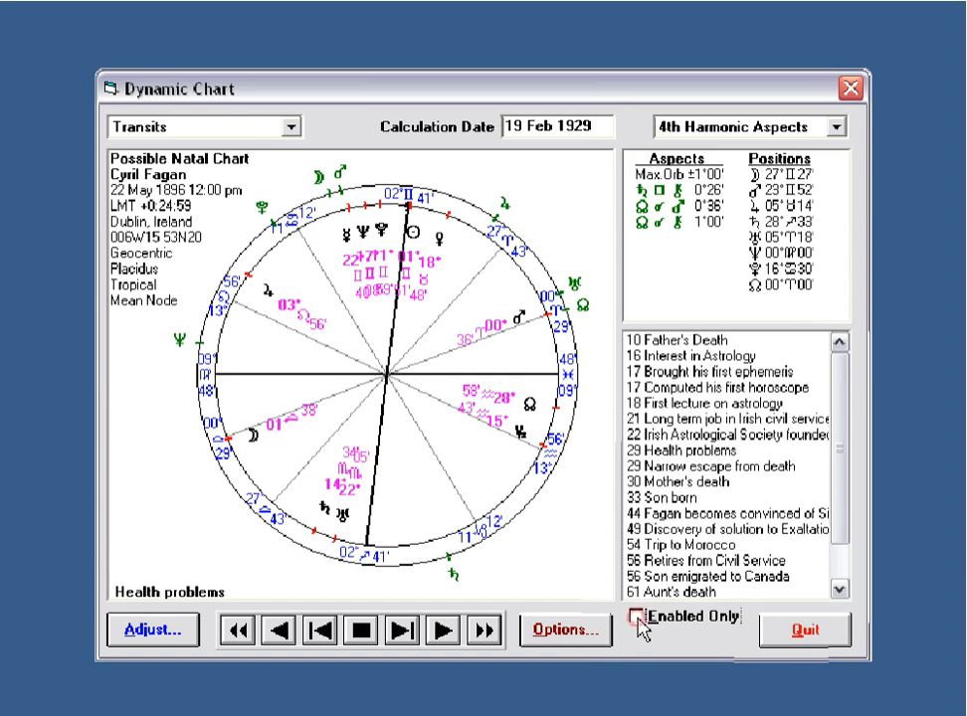
left_click(679, 497)
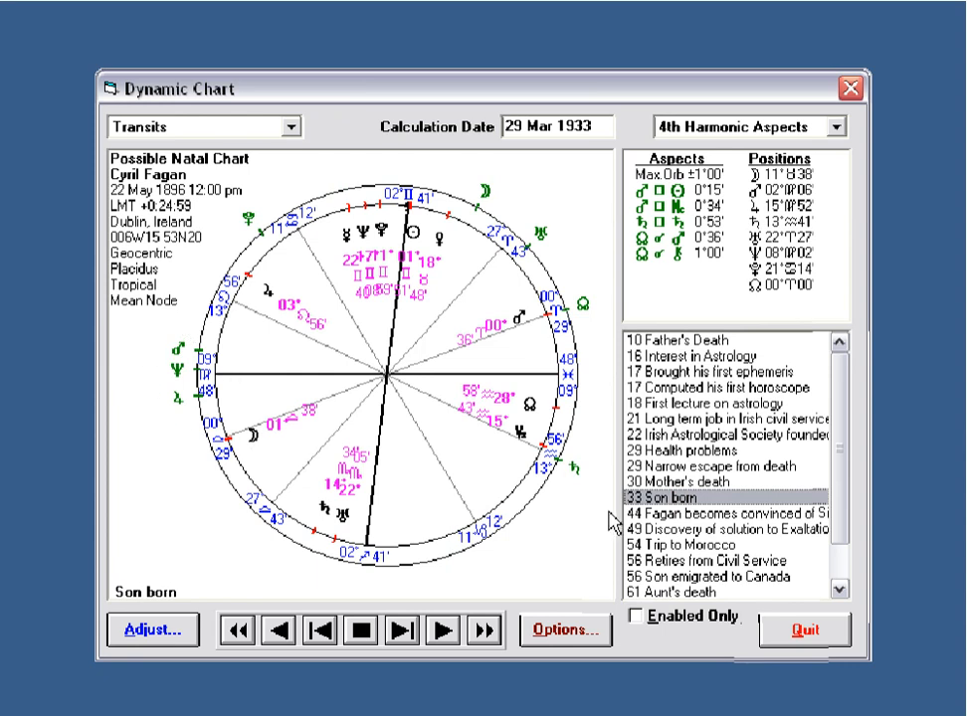
left_click(661, 483)
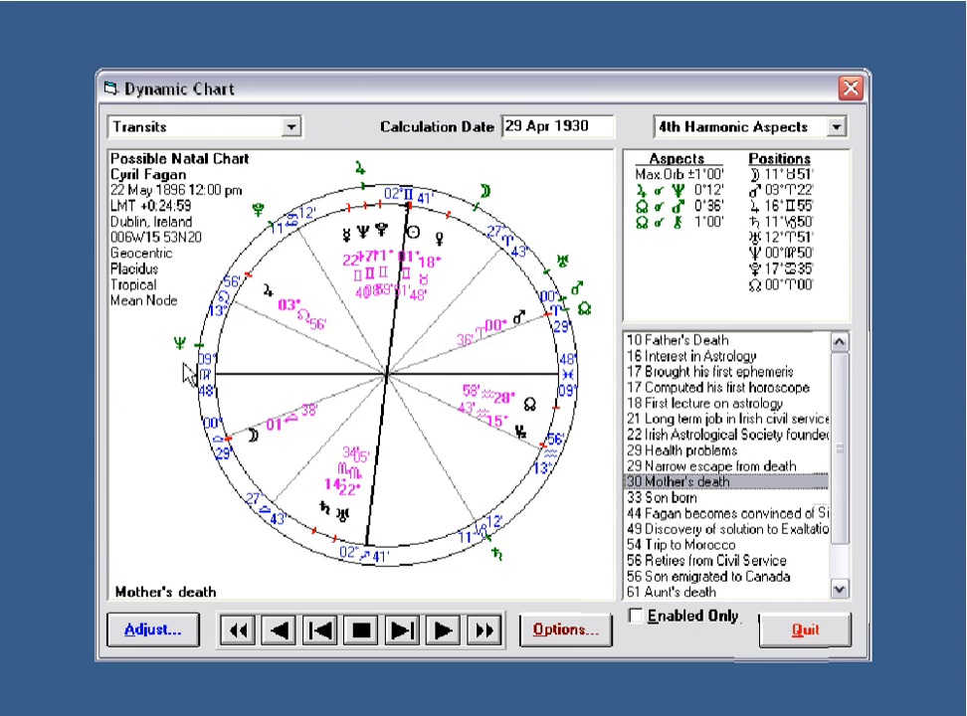
View the Mother's death event with Secondary Progressions and Solar Arc Directions, and return the chart to Transits
left_click(290, 127)
left_click(246, 166)
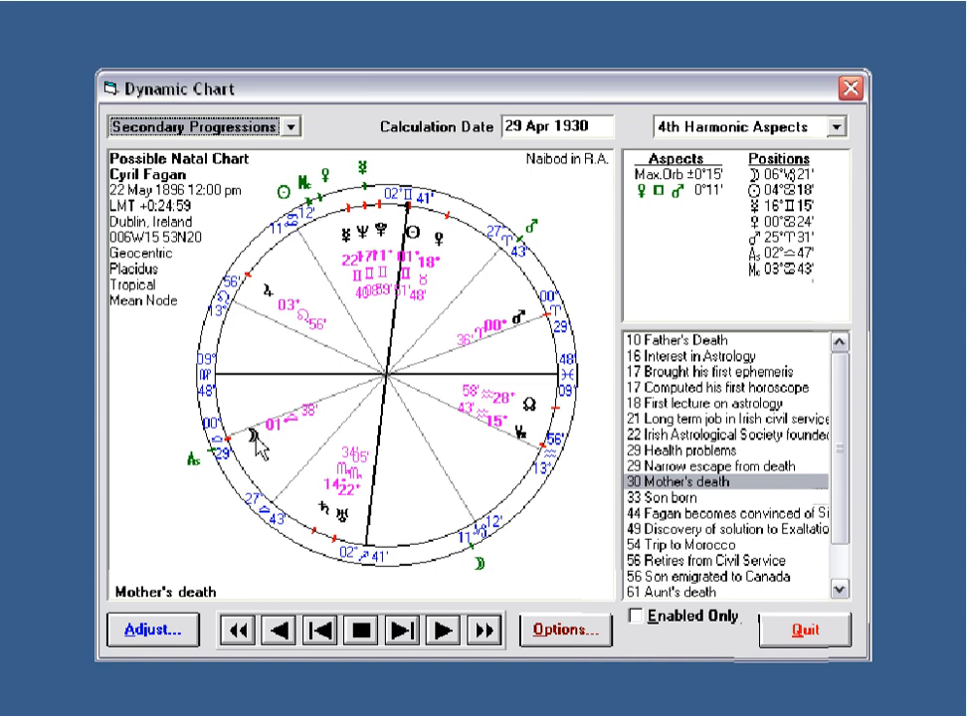
left_click(289, 126)
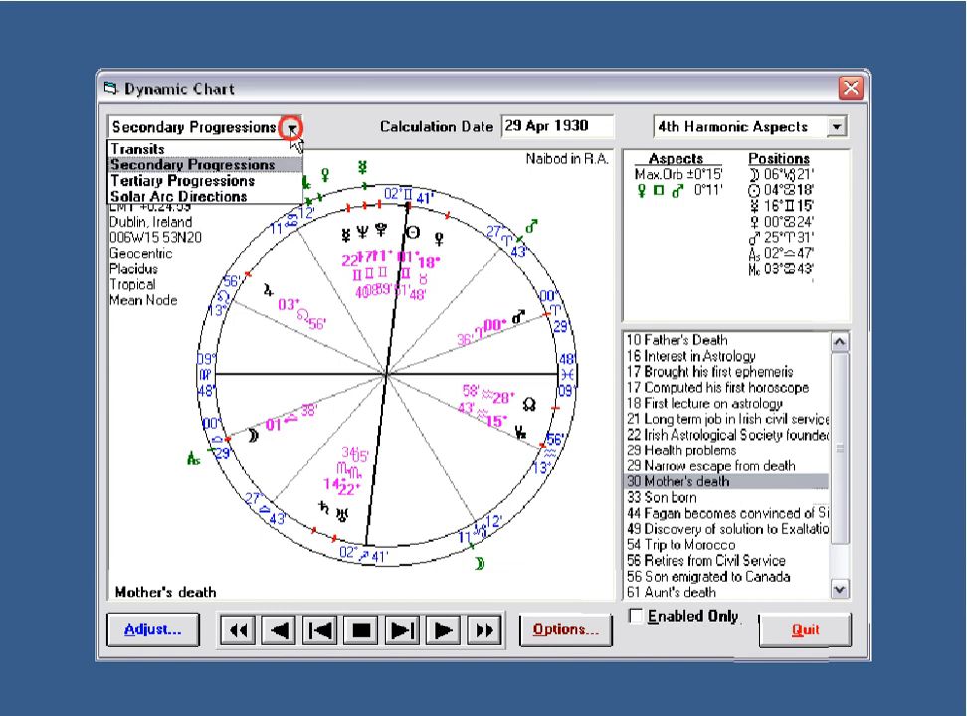
left_click(239, 196)
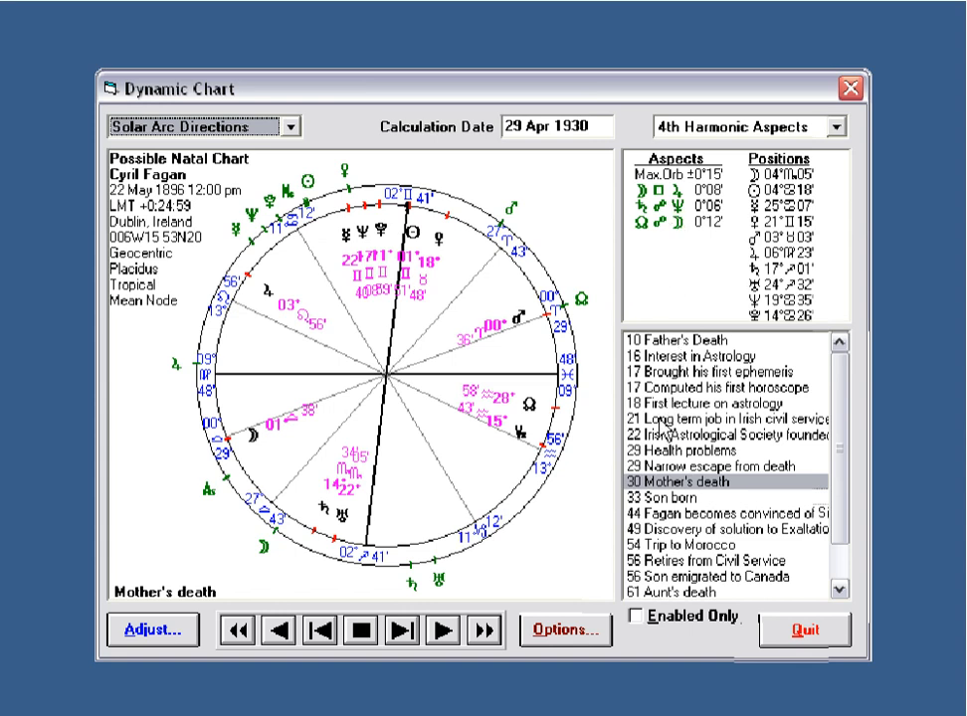
left_click(290, 126)
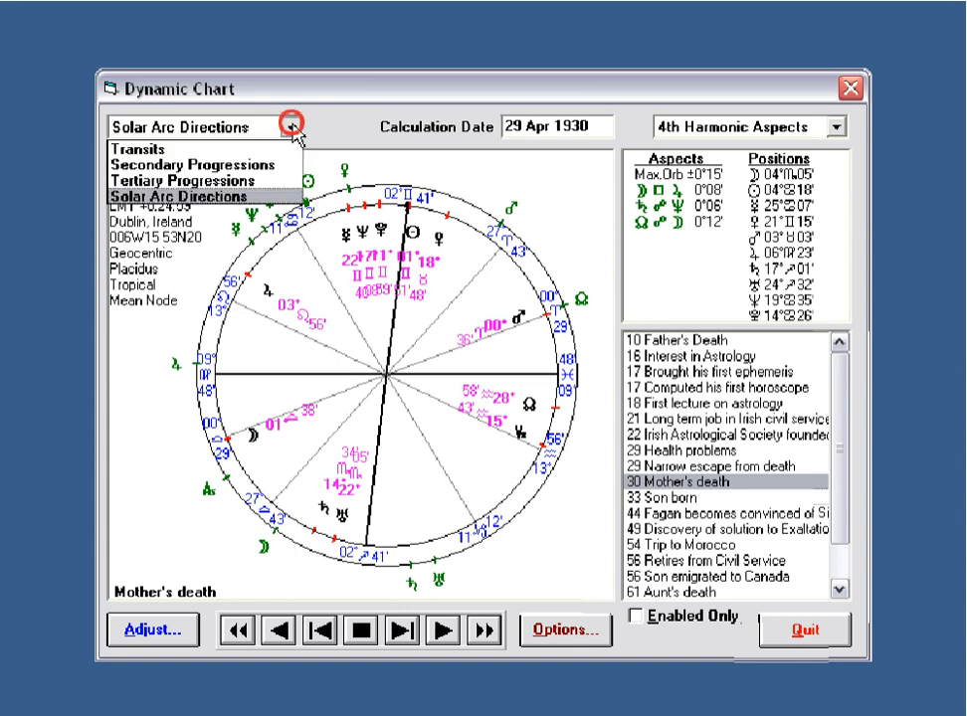
left_click(253, 151)
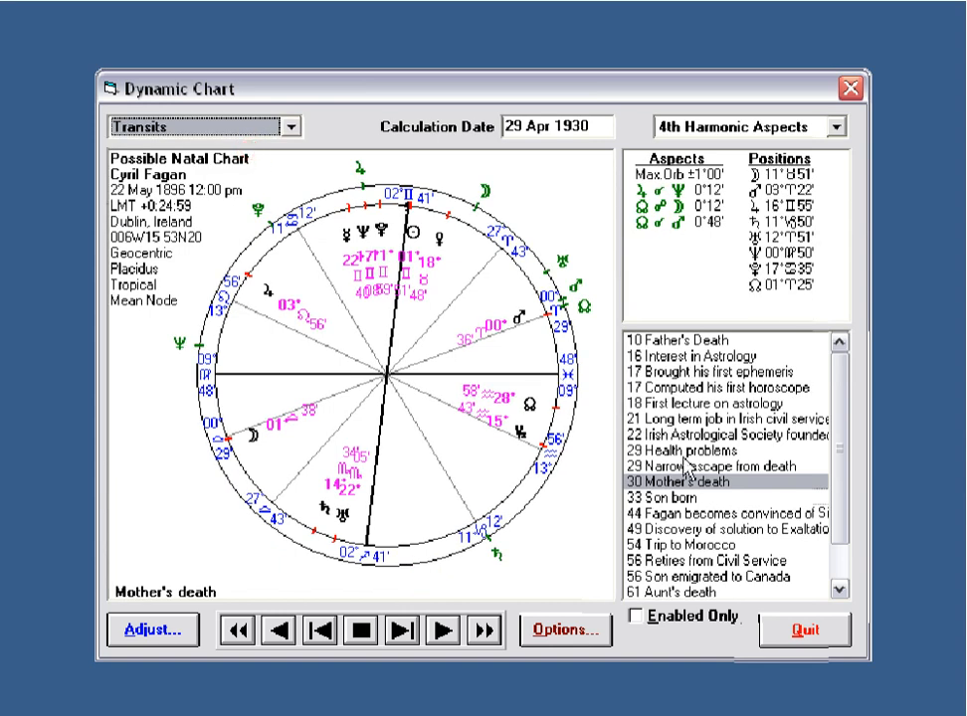
Step through the transits of the first five life events, from Father's Death to First lecture on astrology
left_click(659, 339)
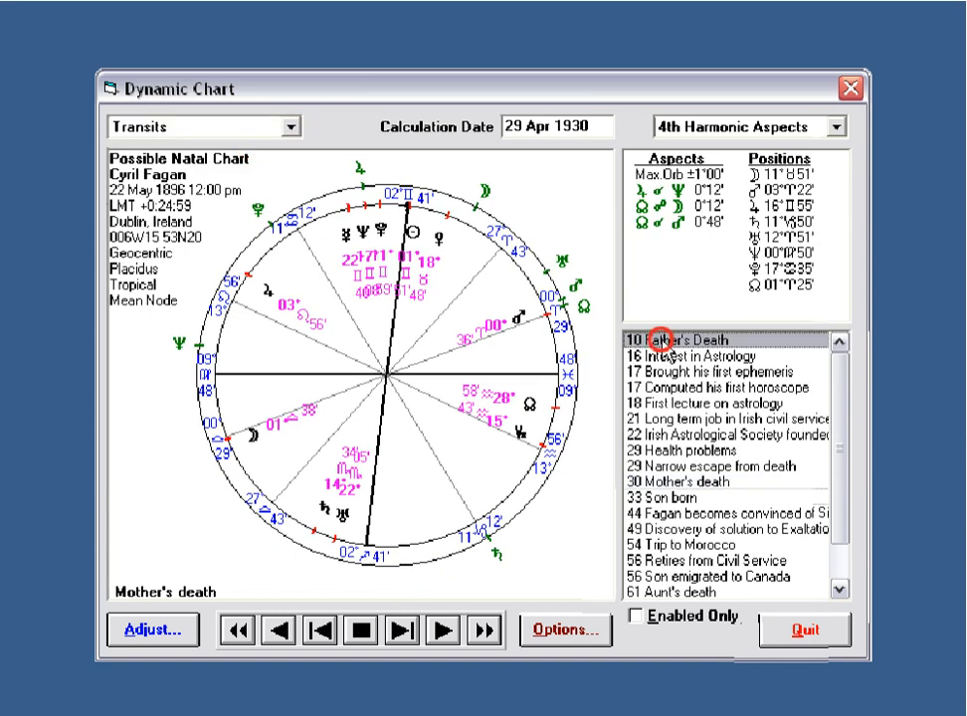
left_click(660, 356)
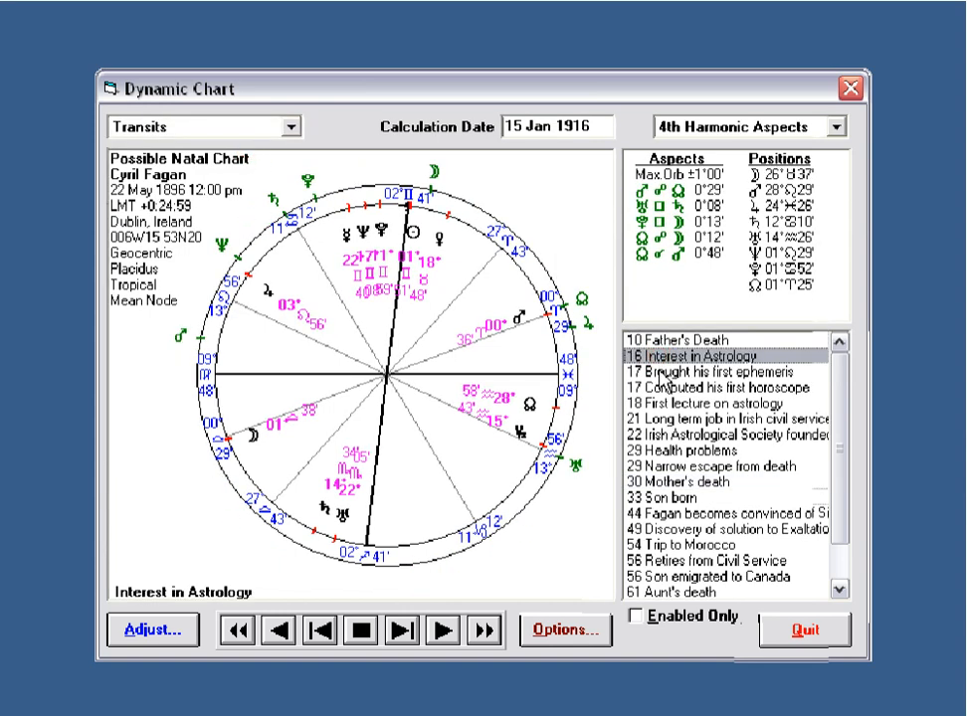
left_click(660, 373)
left_click(660, 387)
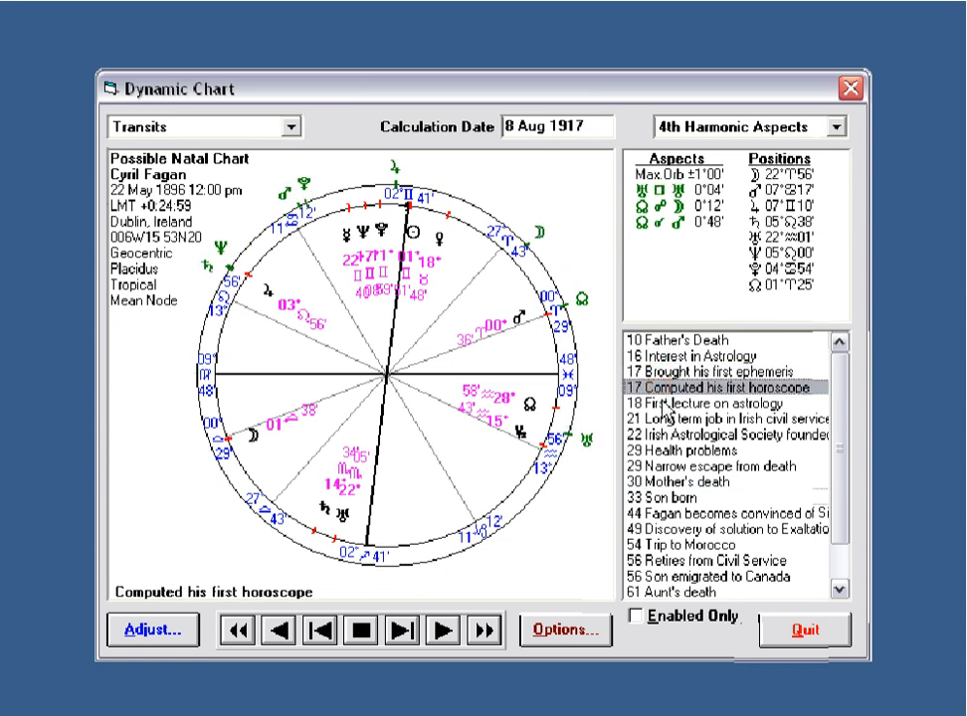
left_click(662, 403)
Close the noon chart and the Auto Rectify results, and open the chart for the 0:28 am possible angle
left_click(801, 630)
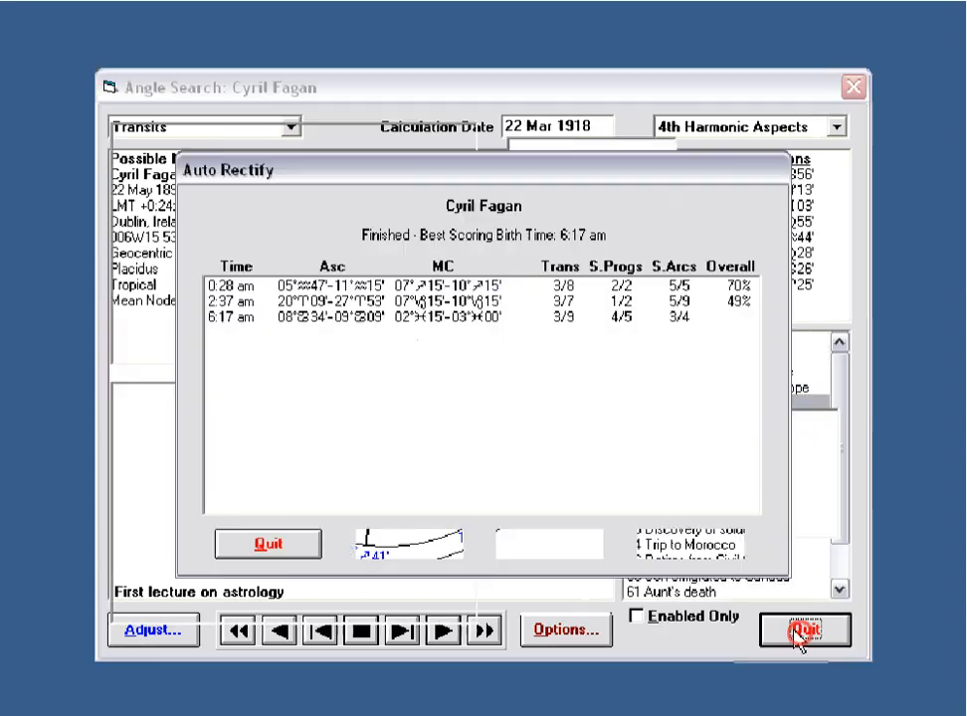
left_click(268, 544)
left_click(562, 430)
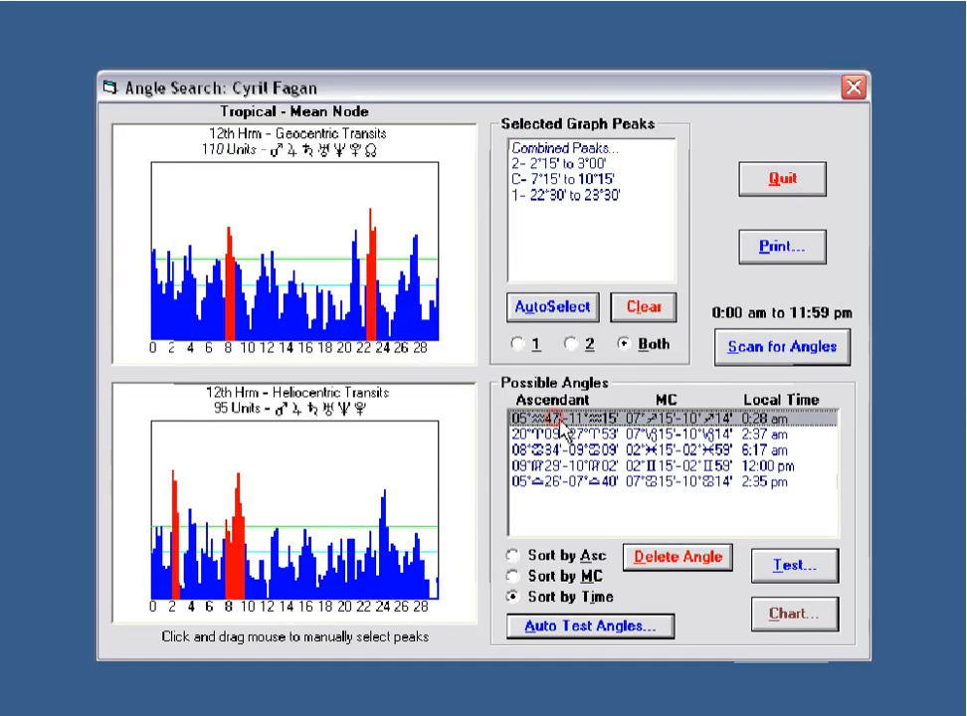
left_click(792, 612)
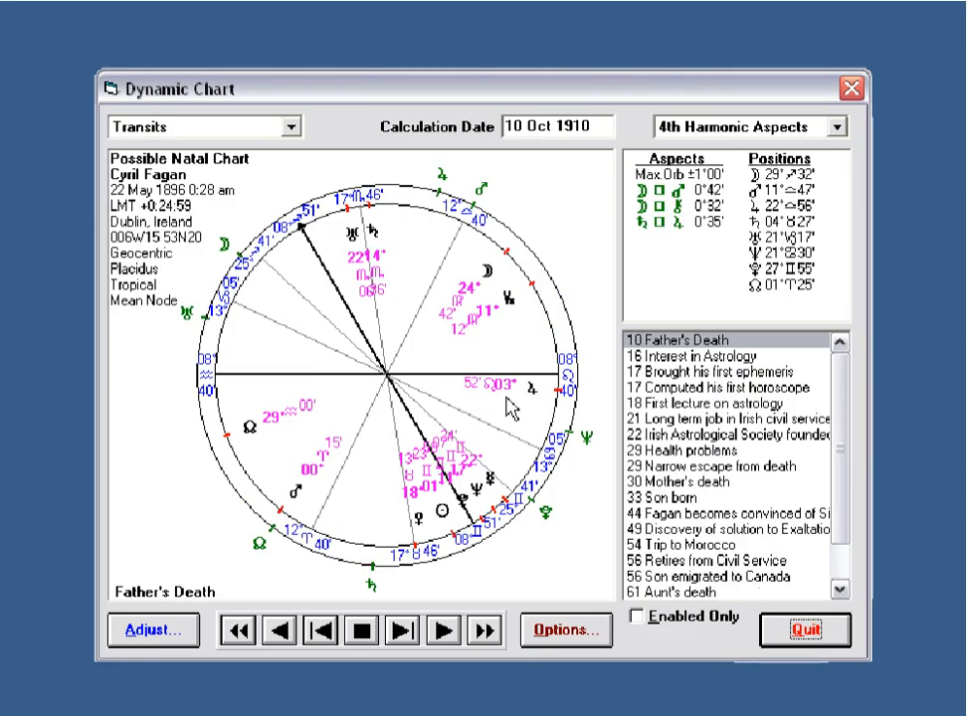
View the transits for events from Brought his first ephemeris to Long term job in Irish civil service
left_click(656, 371)
left_click(670, 386)
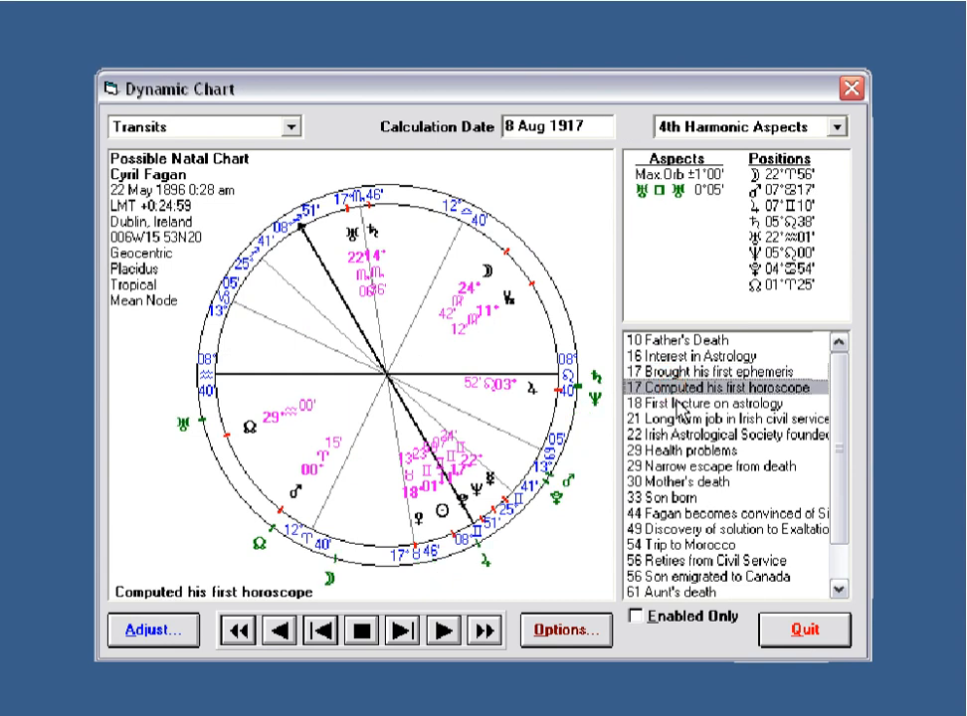
left_click(672, 403)
left_click(674, 419)
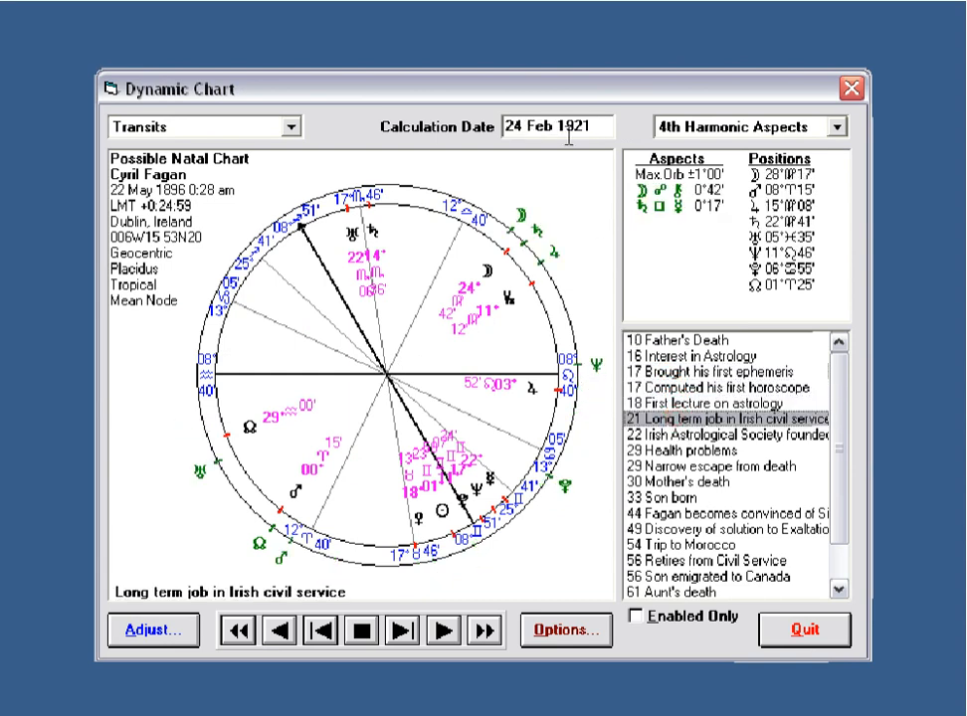
Set the chart's calculation date to 1 Jan 1920
left_click(597, 126)
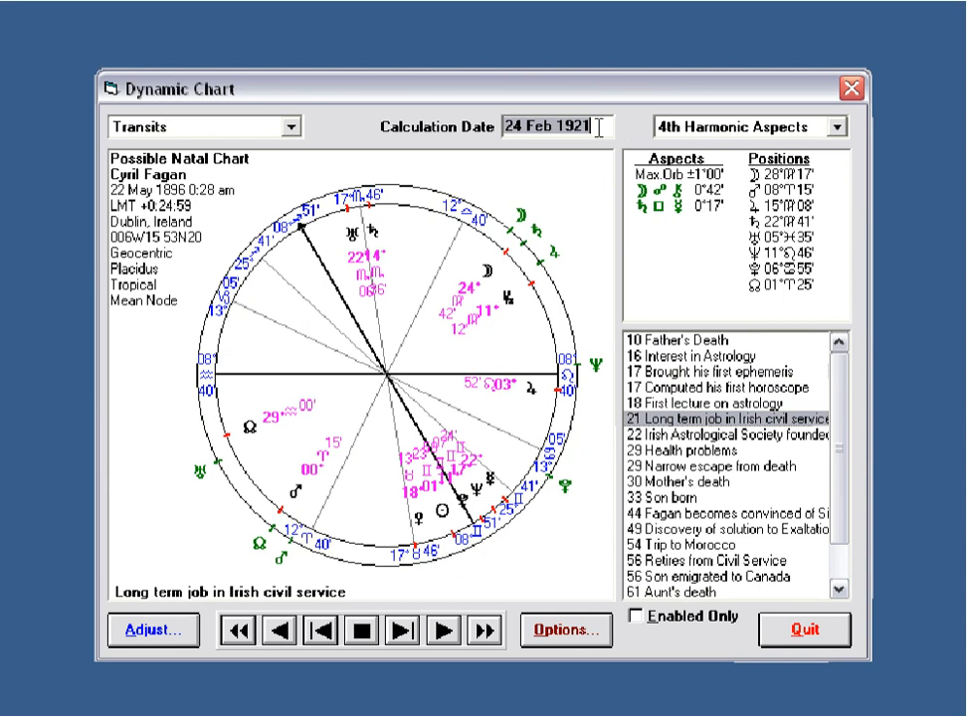
type("1 1 1920")
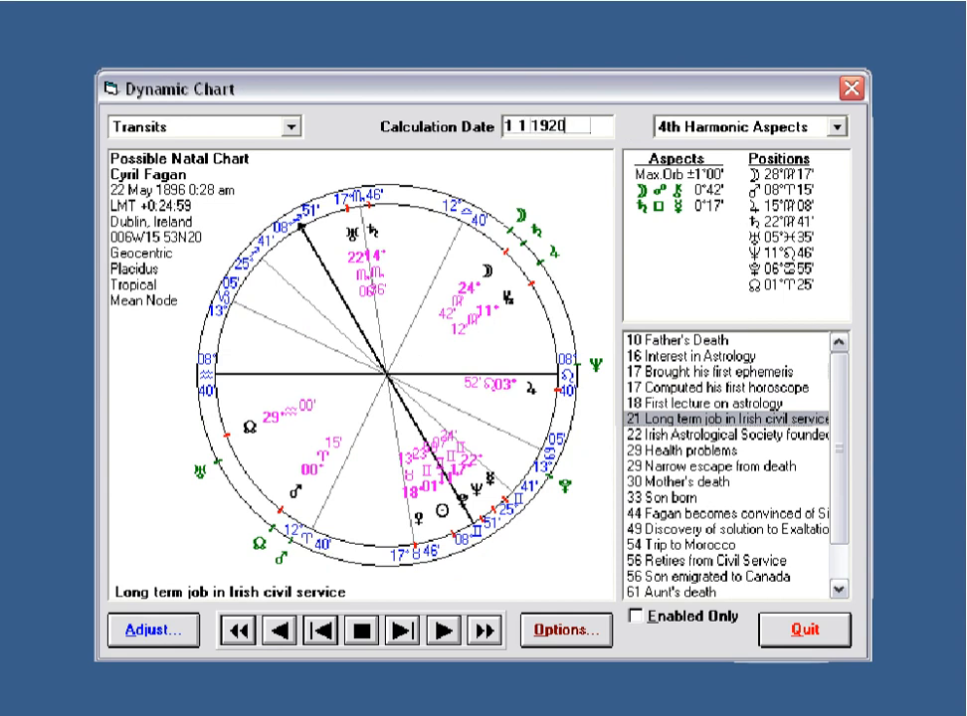
key("Tab")
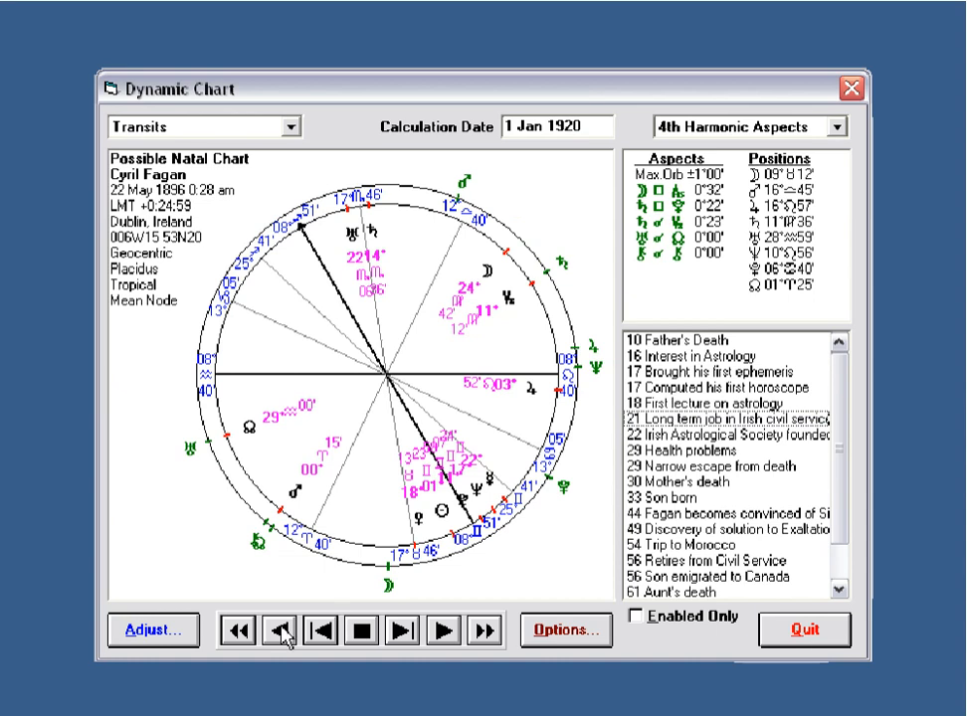
Adjust the possible natal chart by shifting its MC until the birth time is 0:30 am, and apply it
left_click(164, 641)
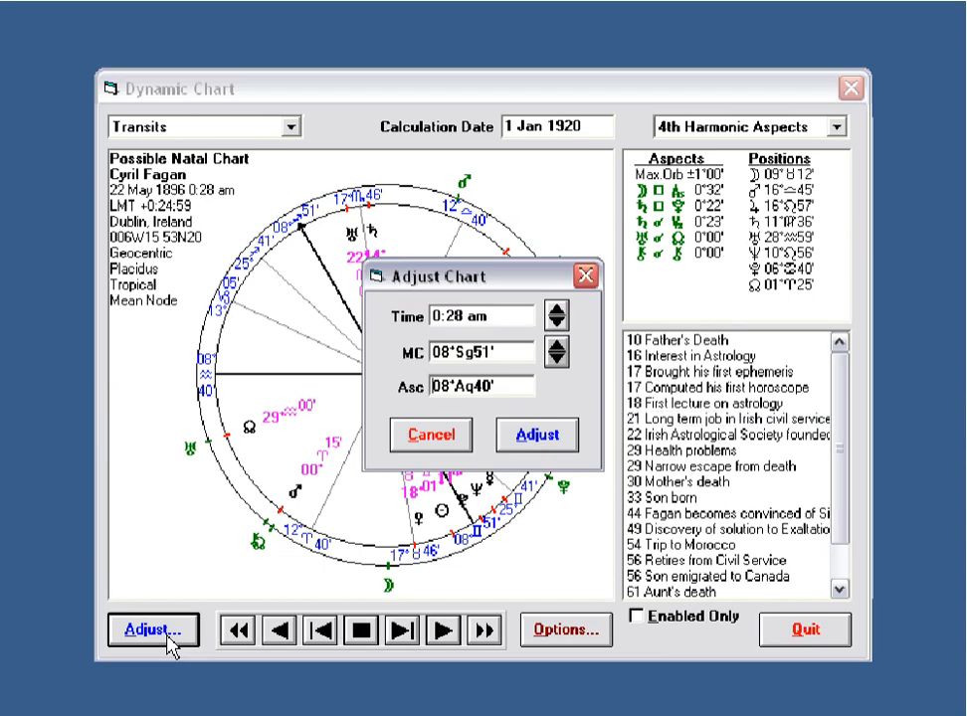
left_click(558, 358)
left_click(558, 358)
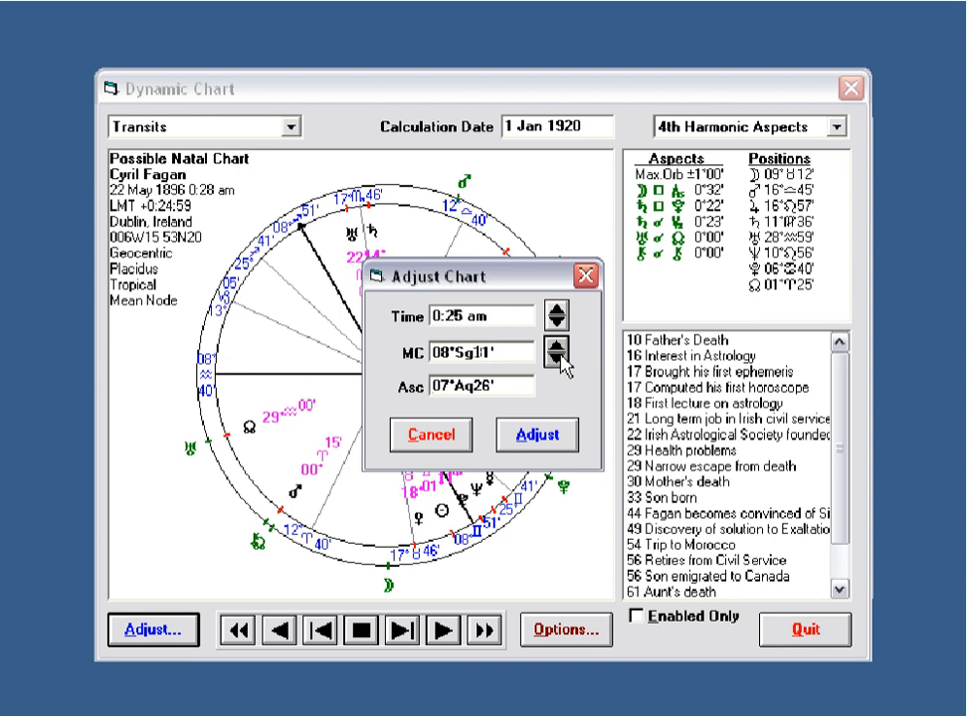
left_click(557, 346)
left_click(557, 346)
left_click(558, 346)
left_click(559, 345)
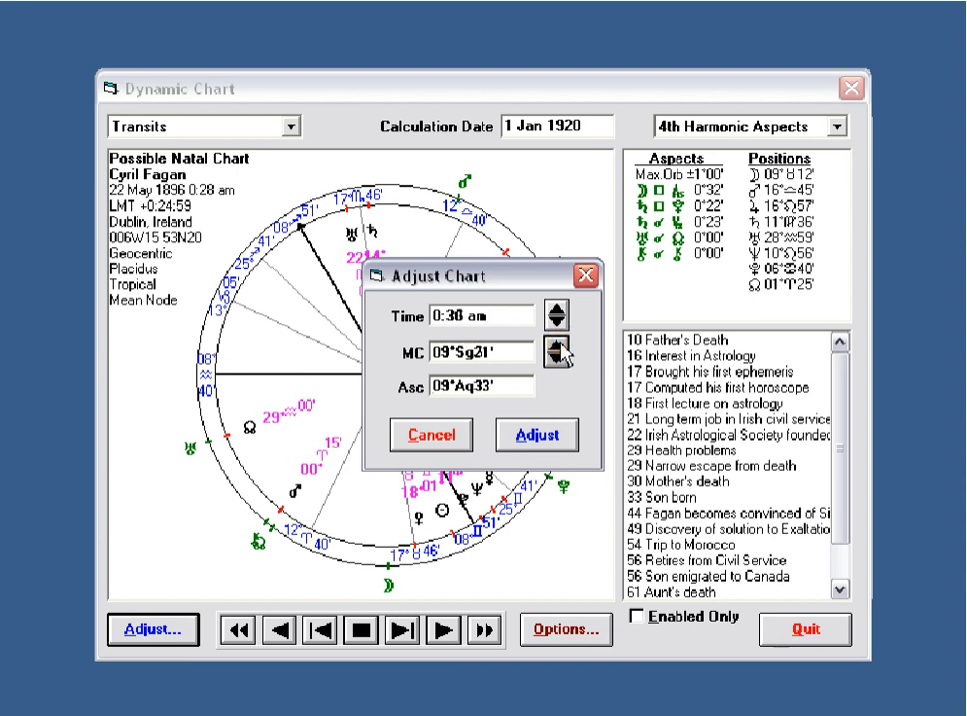
left_click(534, 437)
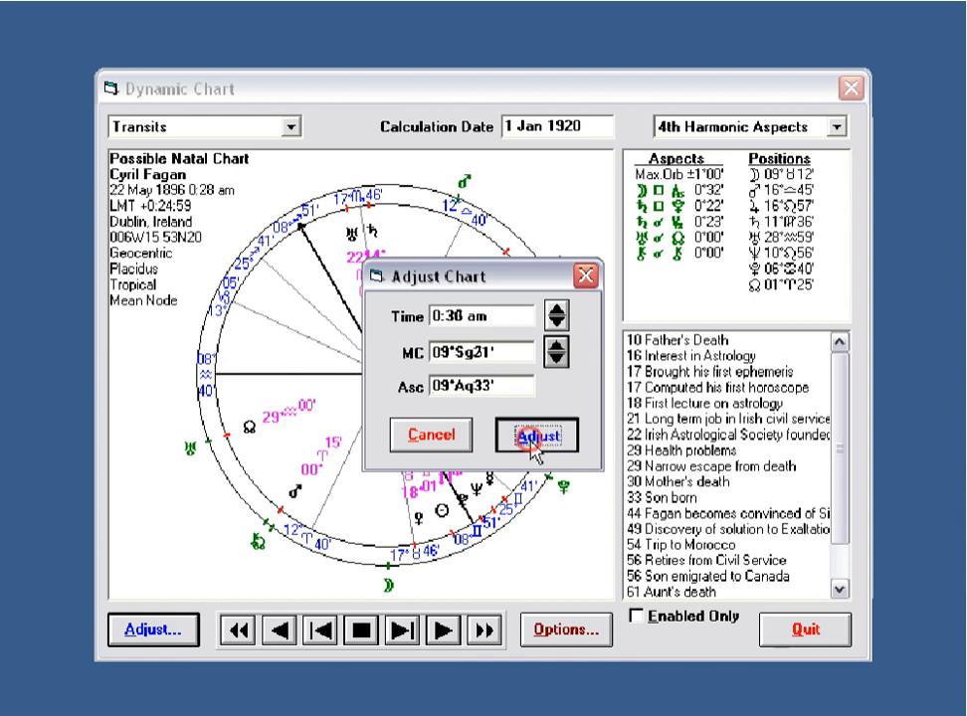
Select the Long term job in Irish civil service event, animate the transits forward, and stop at 15 Dec 1921
left_click(647, 421)
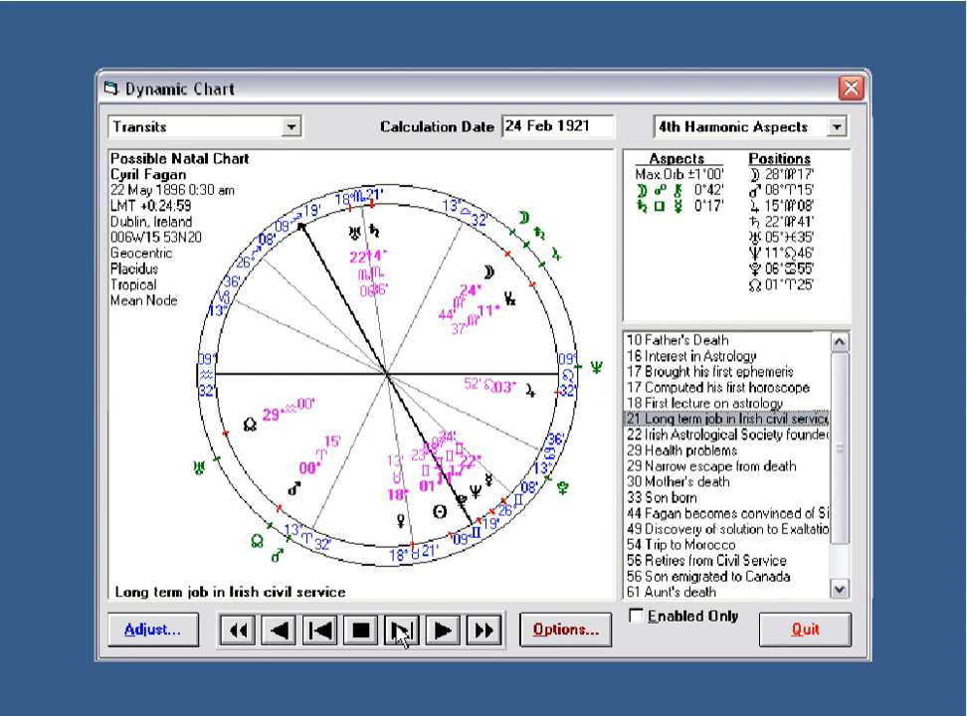
left_click(442, 630)
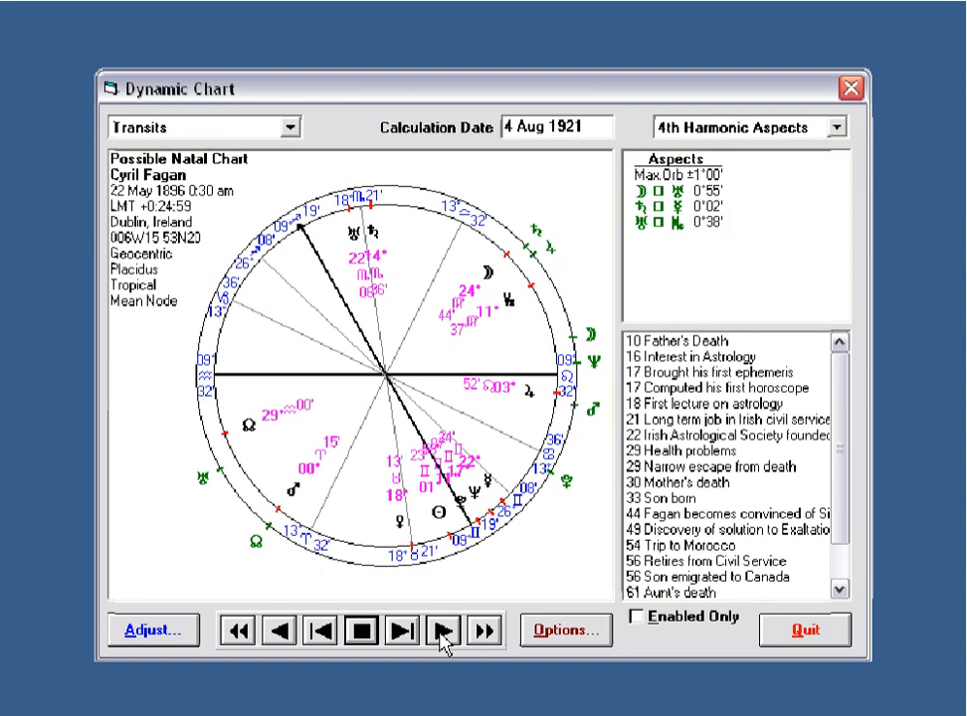
left_click(362, 630)
left_click(362, 630)
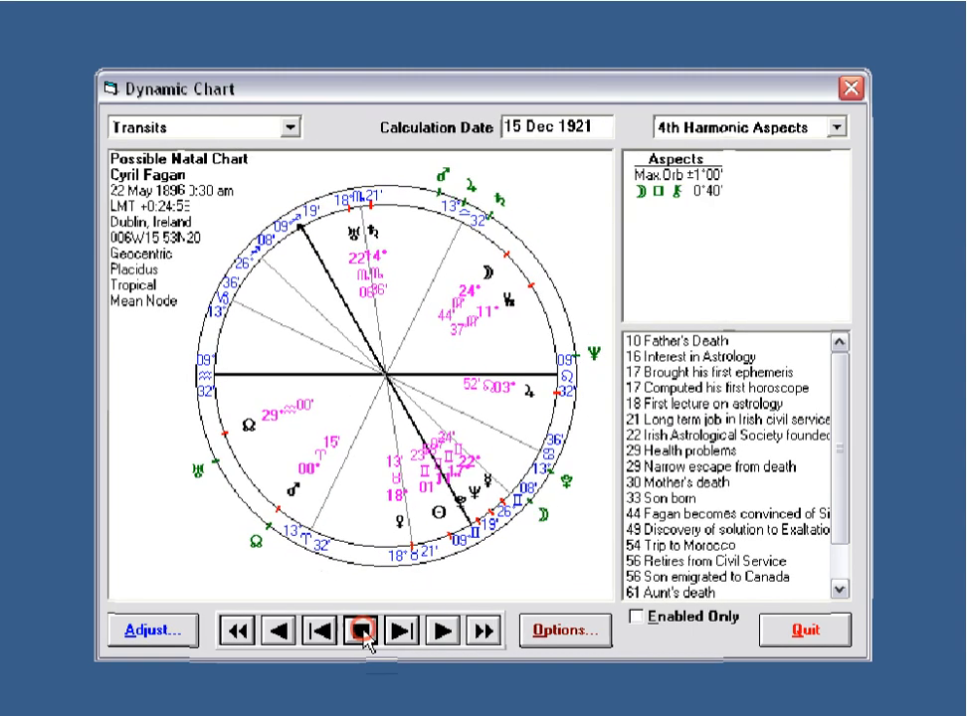
Advance the transits four single steps, run them fast backward, and stop at 31 Oct 1912
left_click(402, 631)
left_click(402, 631)
left_click(402, 631)
left_click(402, 630)
left_click(239, 634)
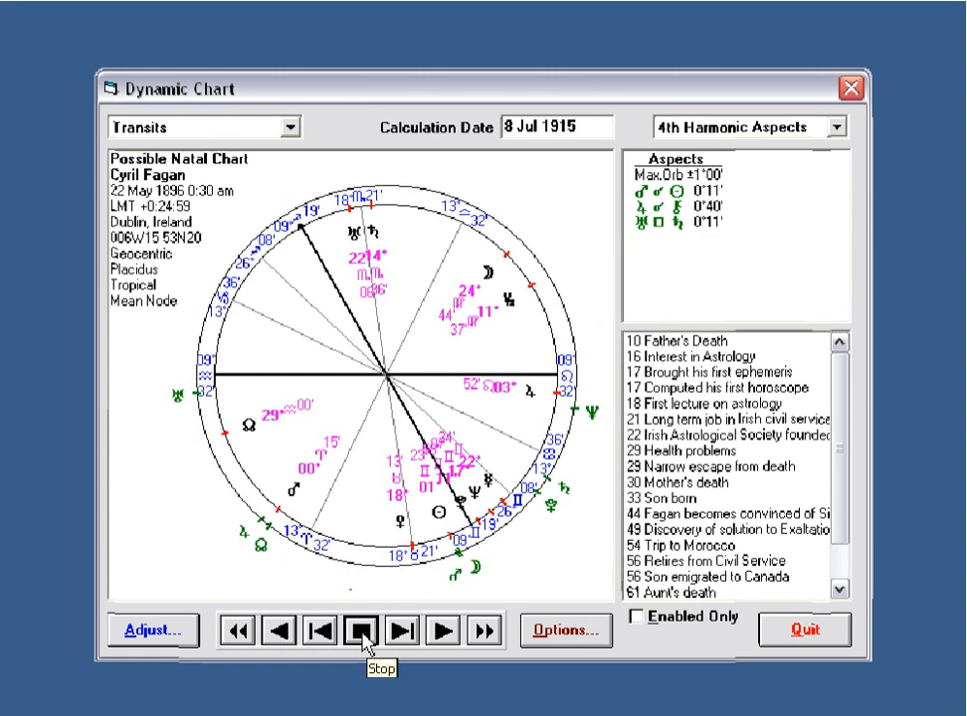
left_click(364, 640)
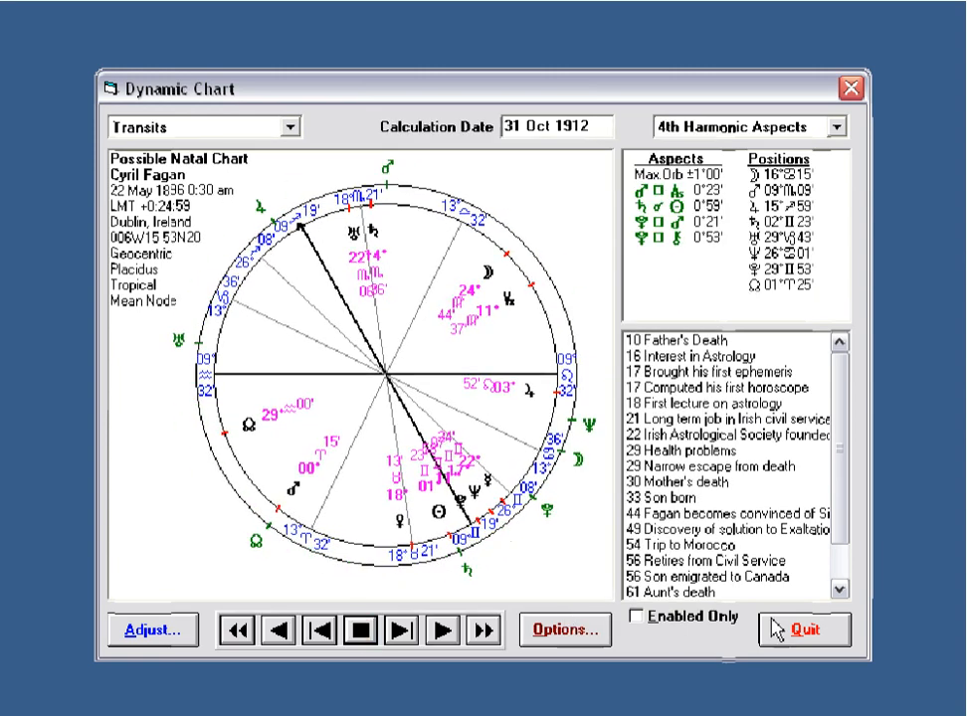
Open the chart for the 12:00 pm possible angle in place of the current one and show its Secondary Progressions
left_click(806, 630)
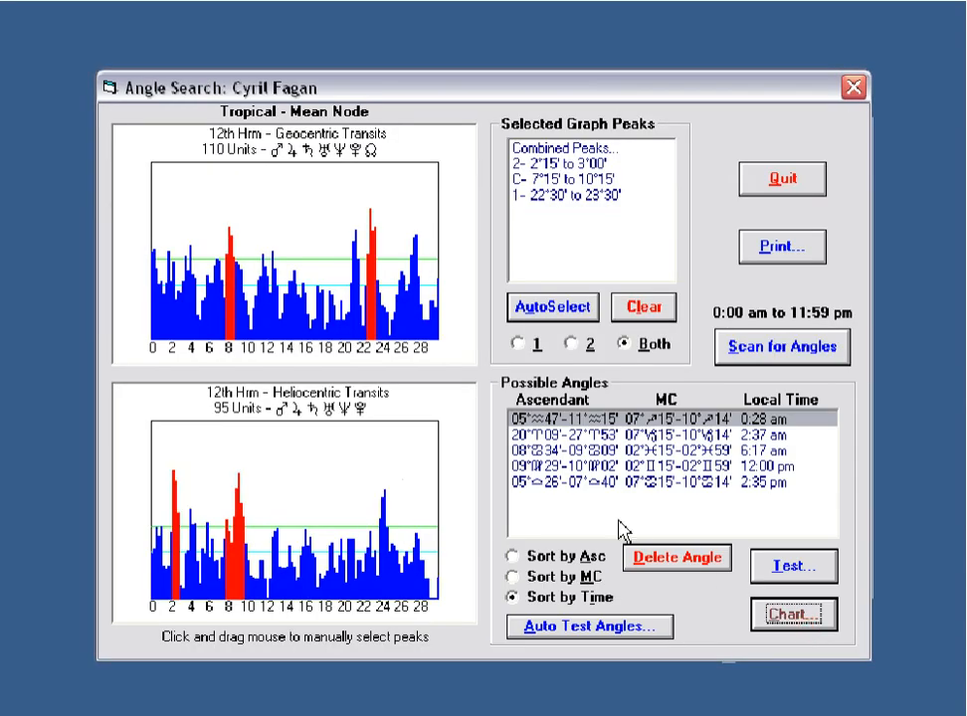
left_click(597, 465)
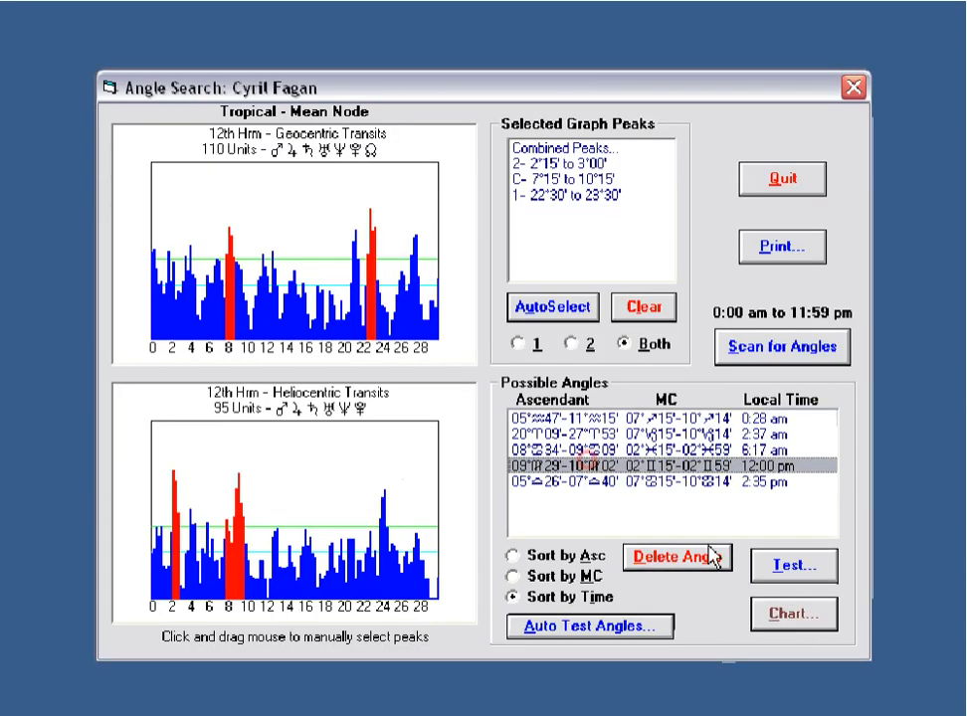
left_click(798, 617)
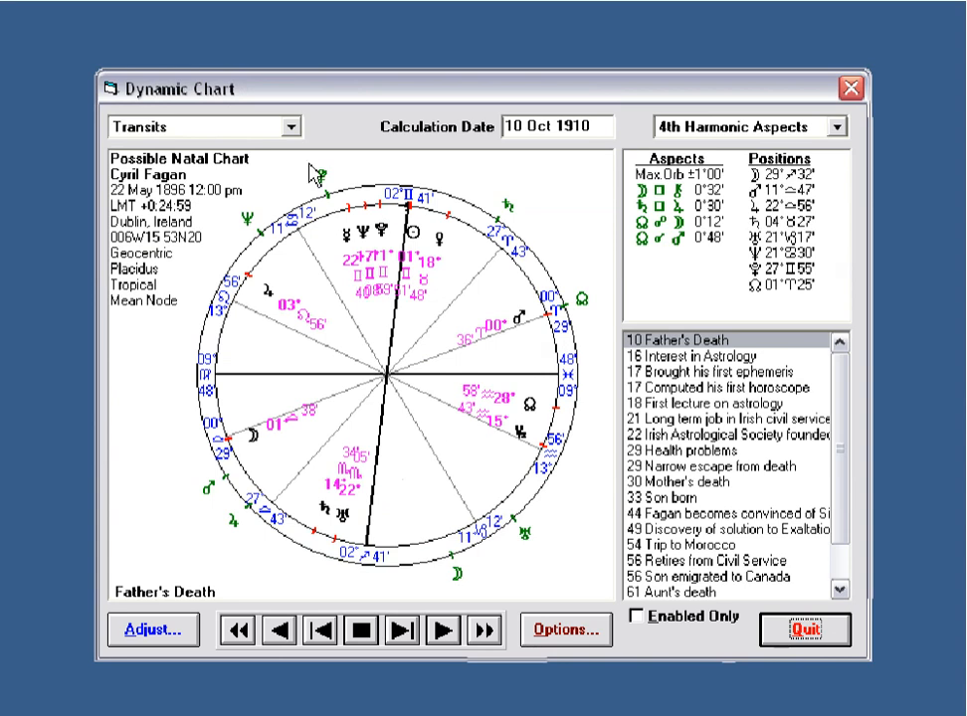
left_click(292, 127)
left_click(304, 164)
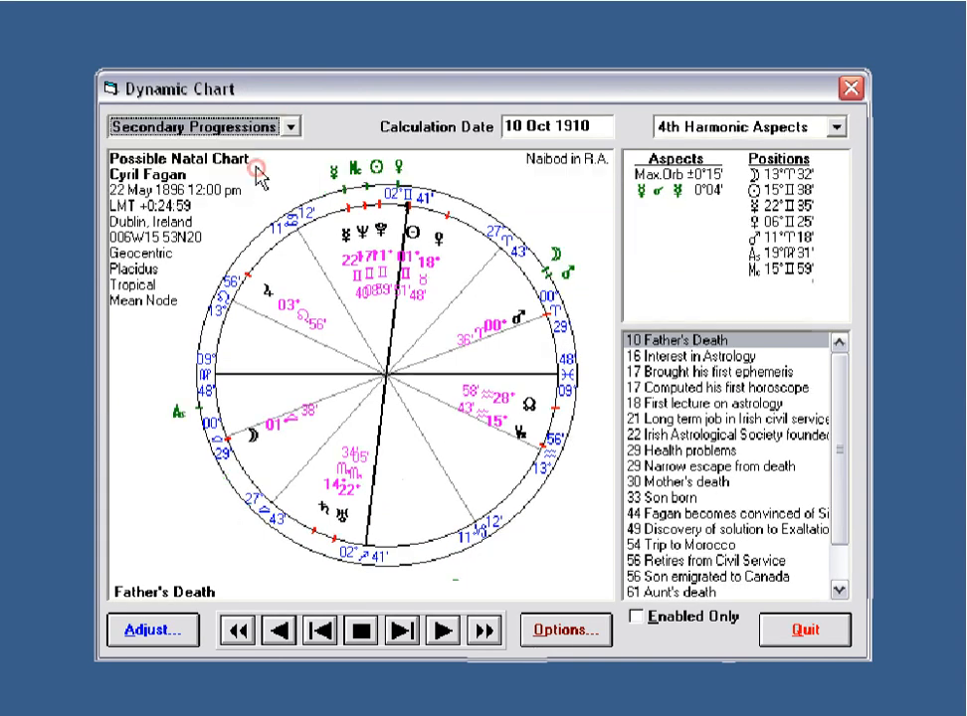
Run the secondary progressions fast forward from 10 Oct 1910 and stop them at 24 Jun 1963
left_click(487, 634)
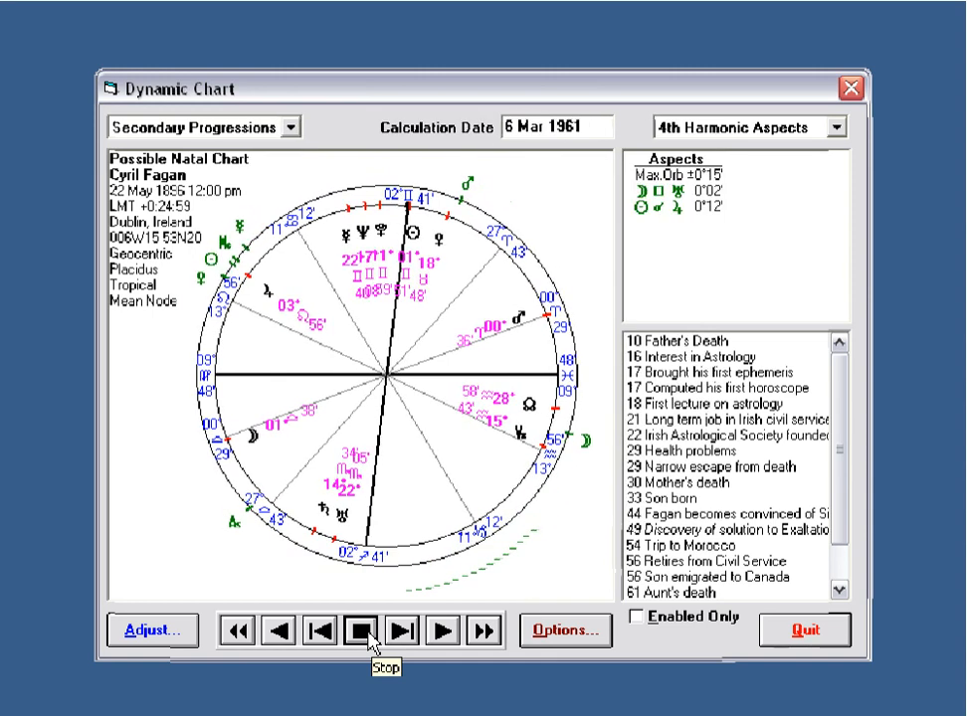
left_click(368, 635)
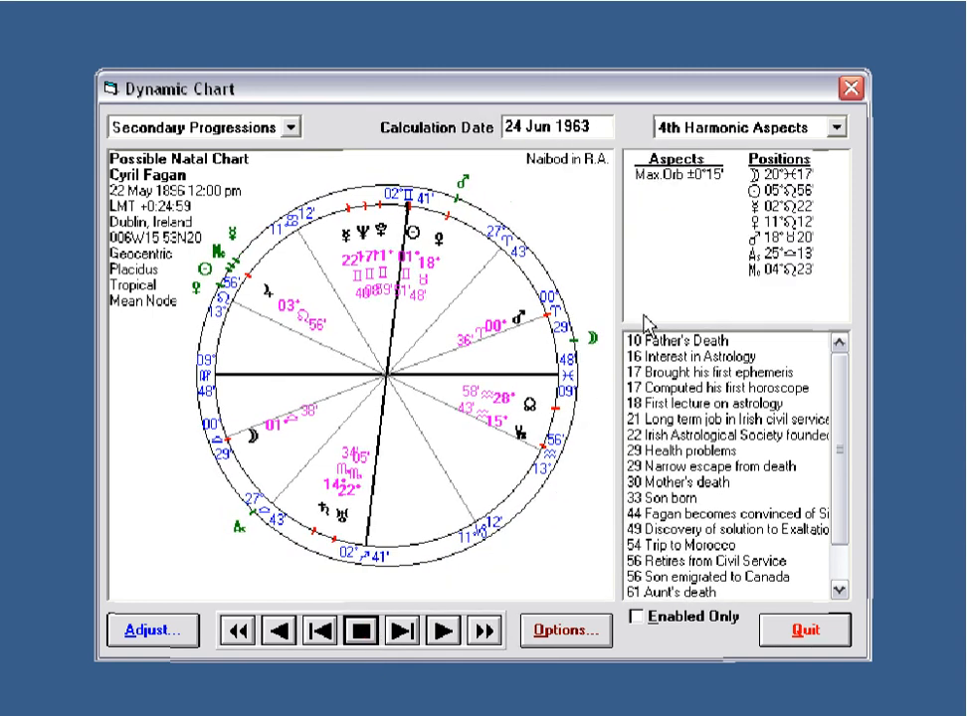
Select the Interest in Astrology event and switch the dynamic chart from Secondary Progressions to Transits
left_click(664, 357)
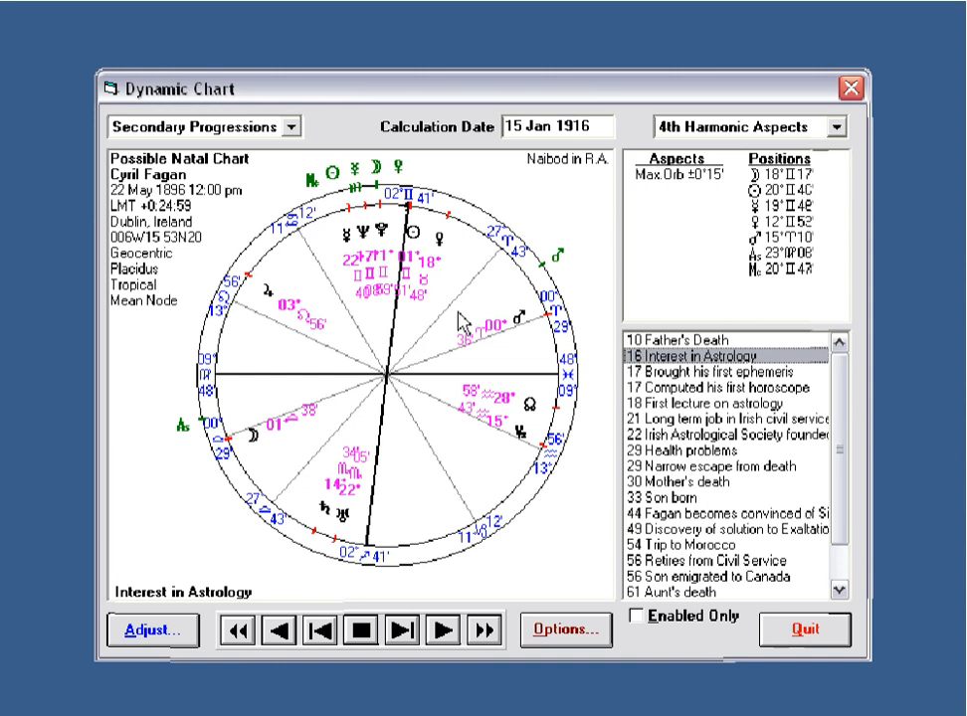
left_click(290, 127)
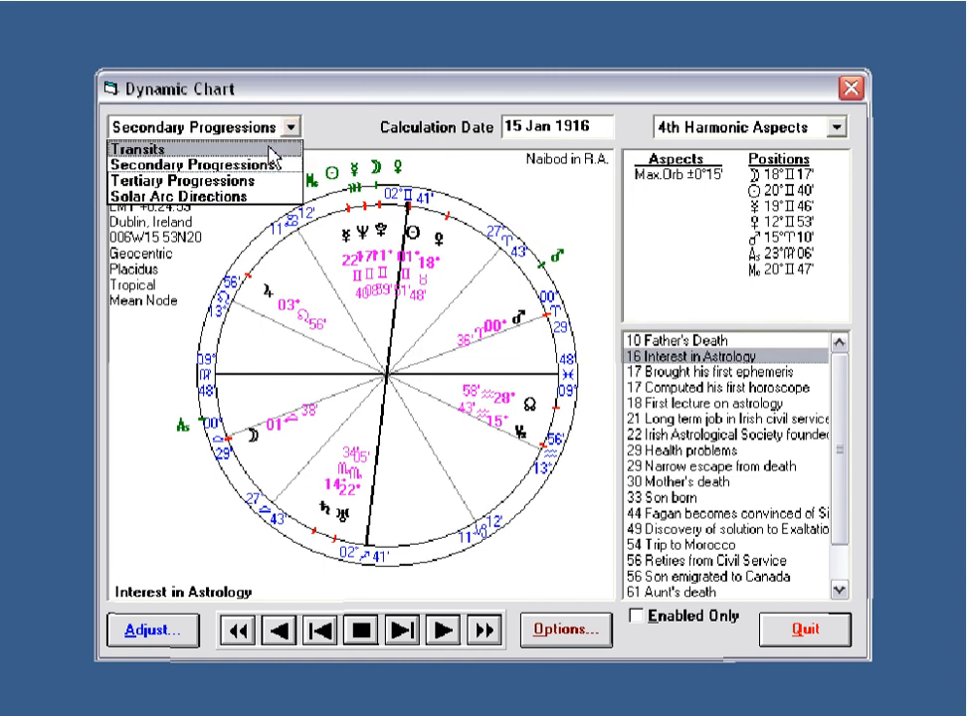
left_click(267, 149)
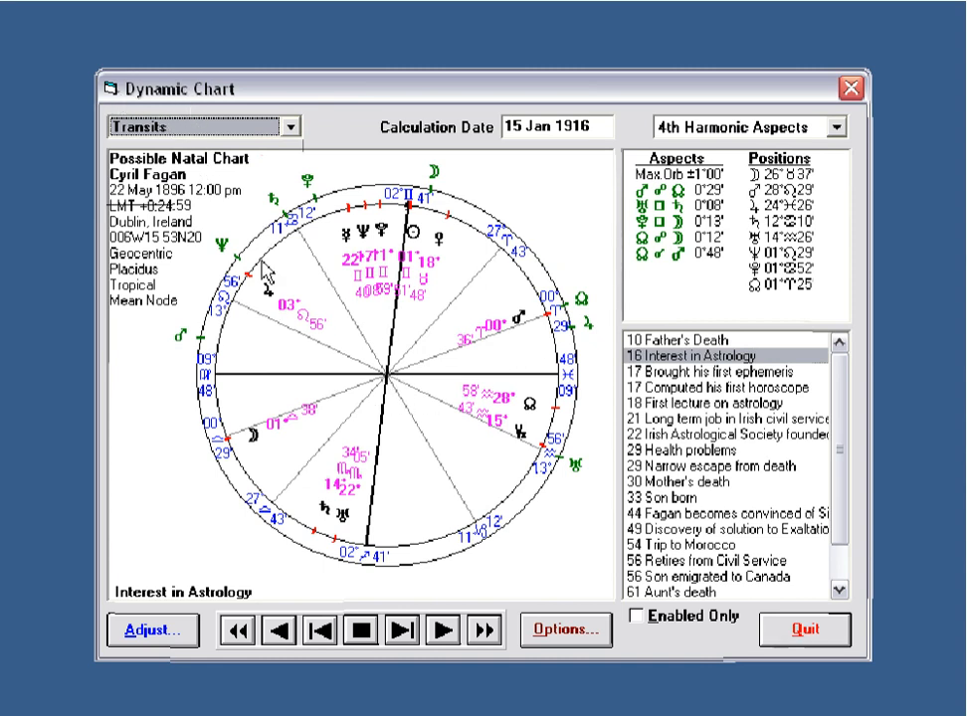
Close the dynamic chart, reopen it for the 12:00 pm possible angle, and return to the angle search
left_click(800, 629)
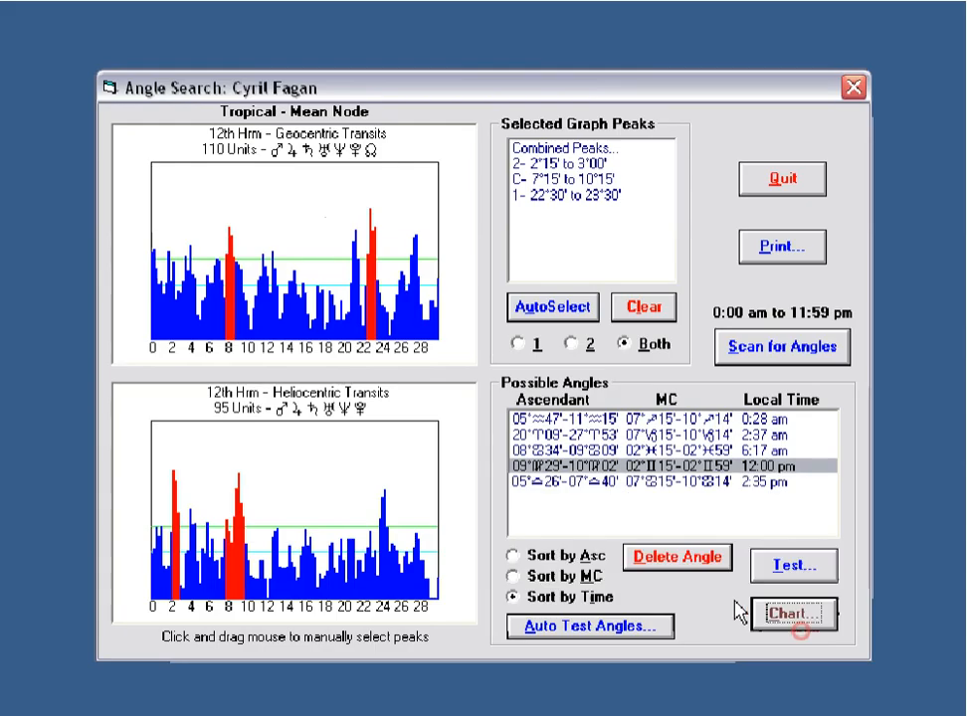
left_click(576, 453)
left_click(575, 466)
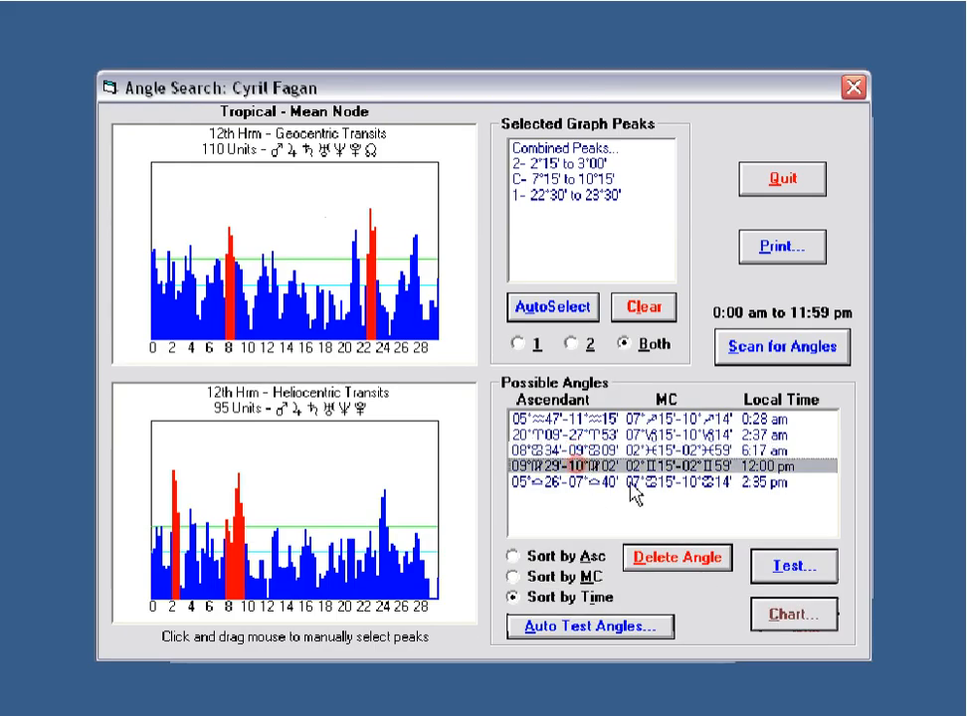
left_click(801, 618)
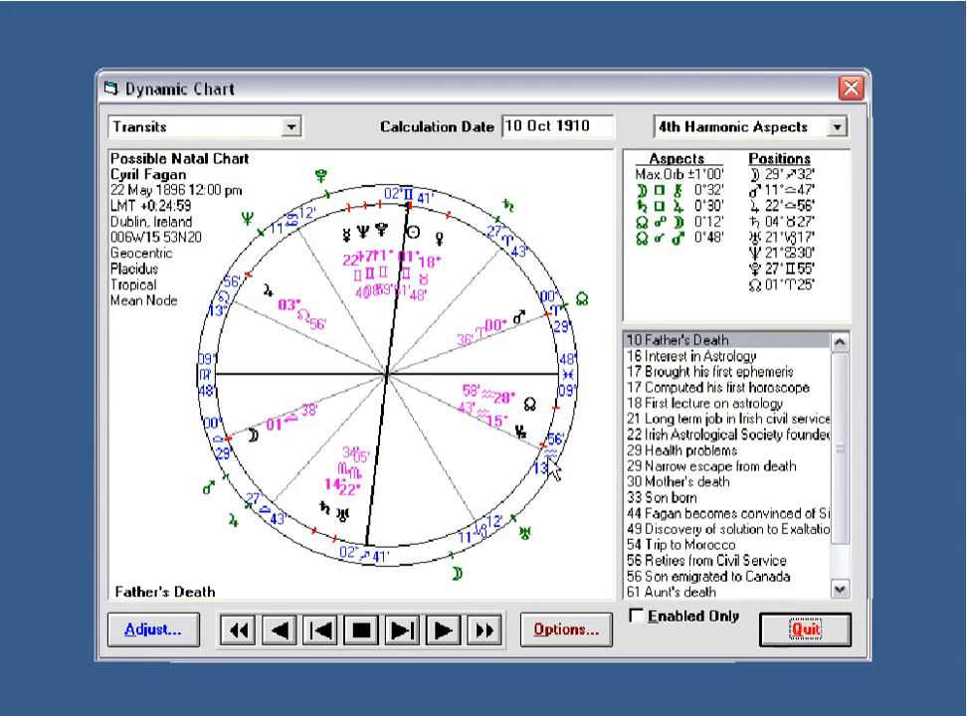
left_click(803, 628)
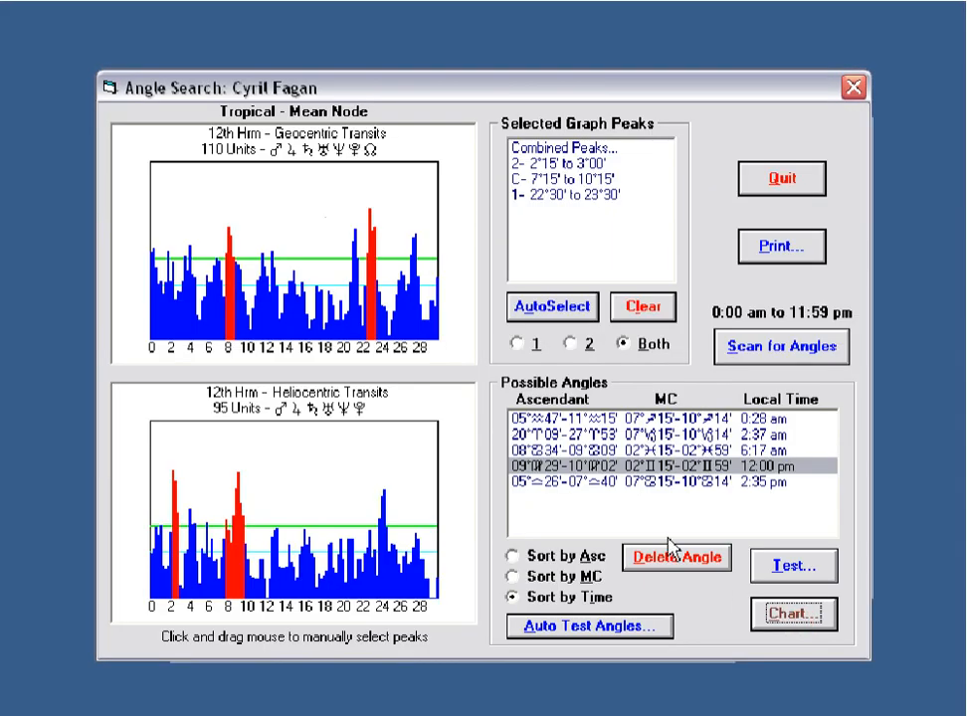
Auto test all the possible angles and open the chart for the 12:00 pm birth time from the results
left_click(580, 626)
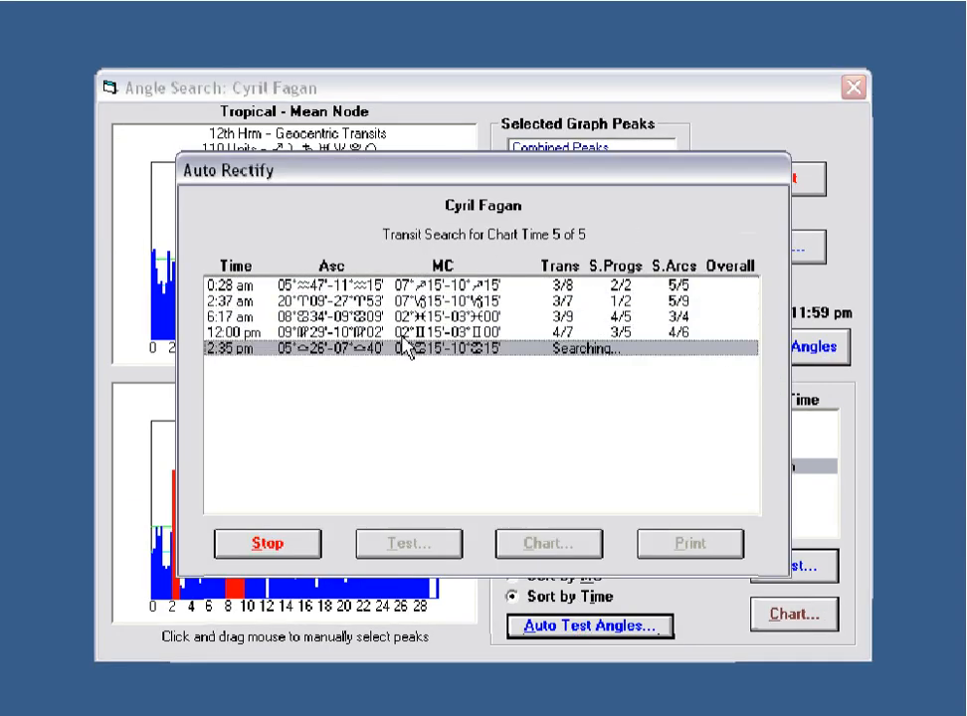
left_click(316, 332)
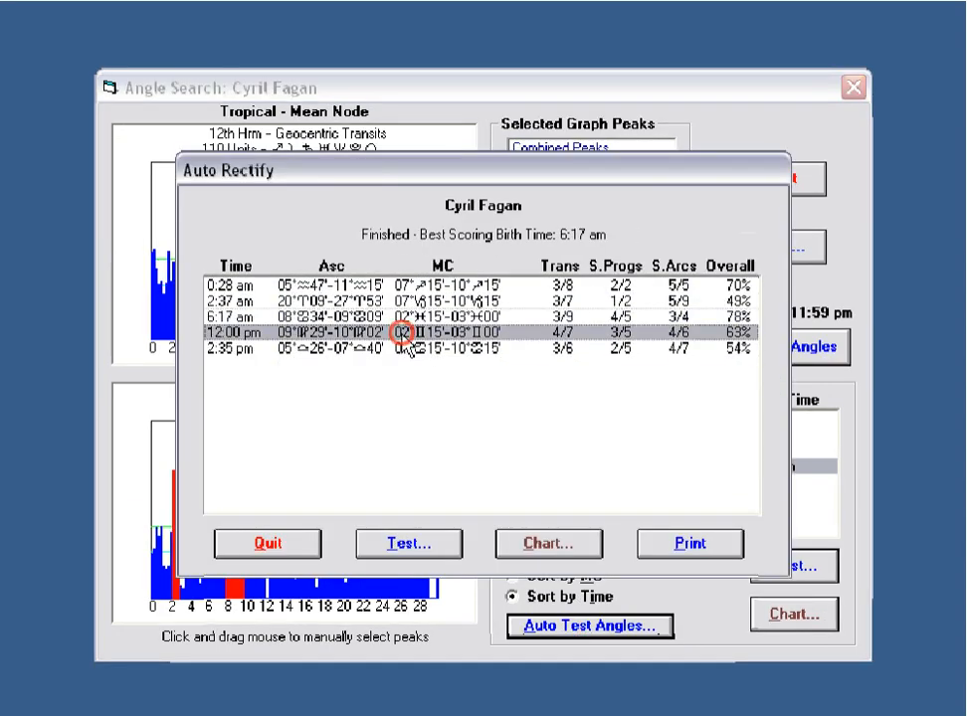
left_click(550, 543)
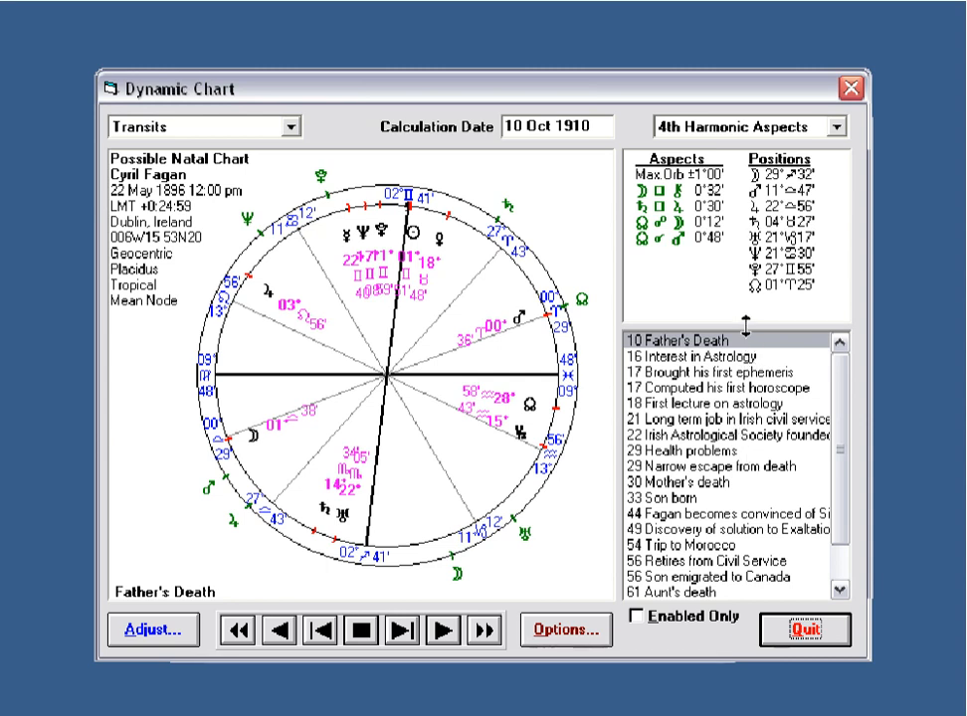
Enlarge the aspects and positions area over the event list, and bring it back to its original size
left_click_drag(744, 325, 743, 356)
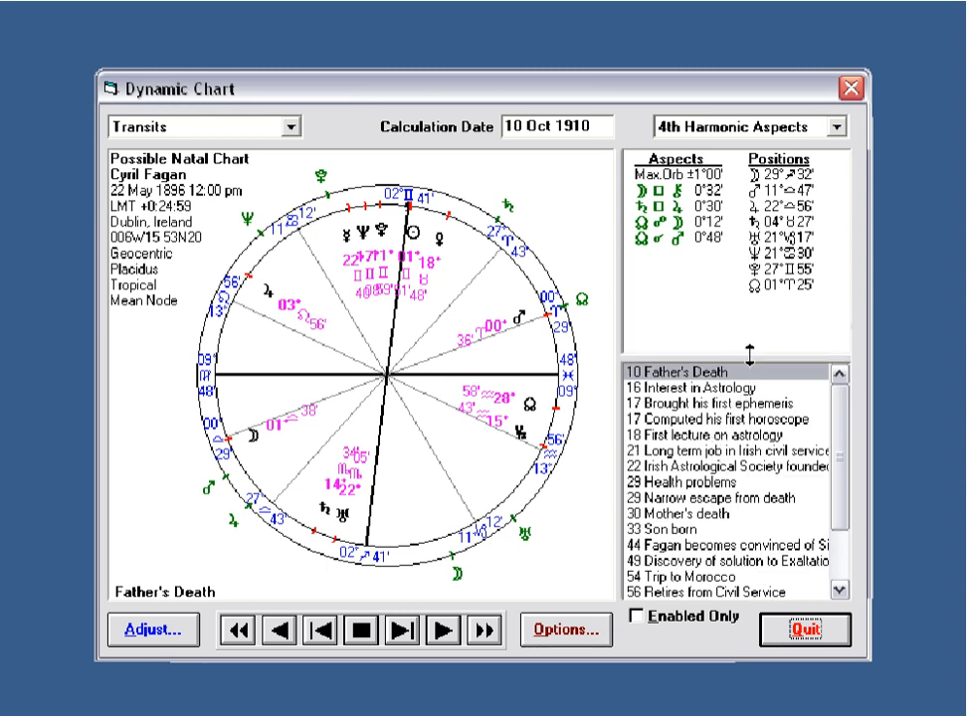
left_click_drag(749, 354, 745, 321)
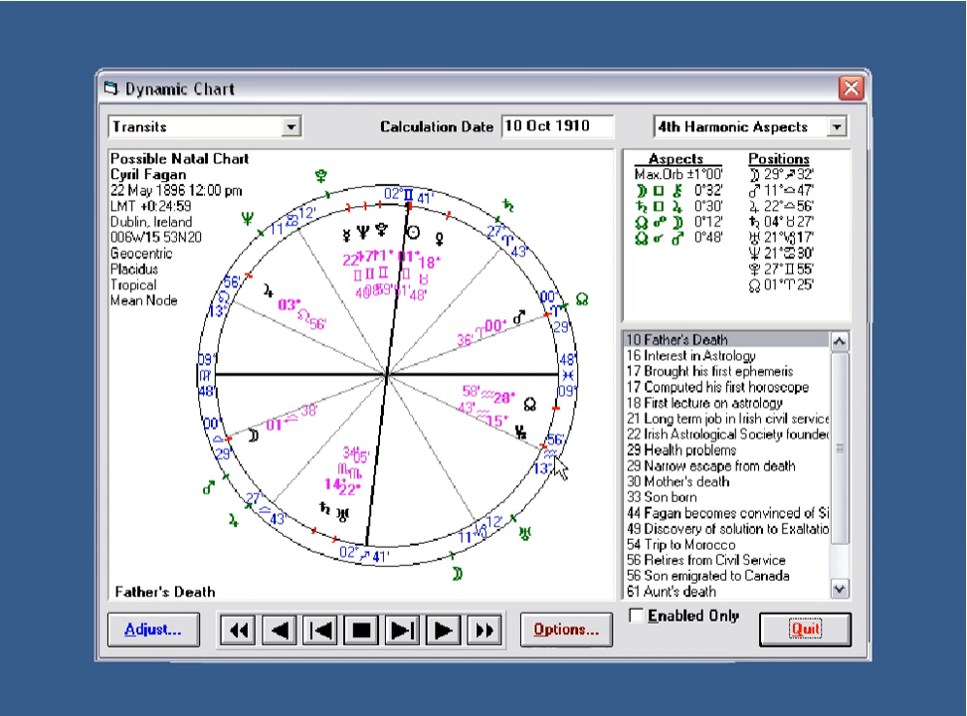
left_click(291, 127)
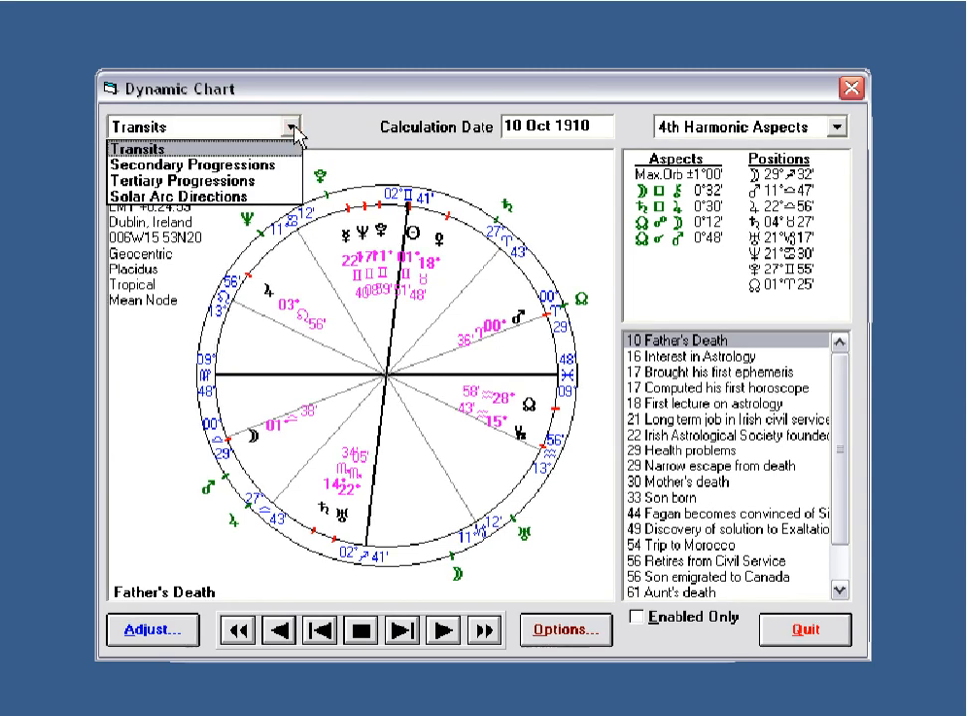
left_click(291, 127)
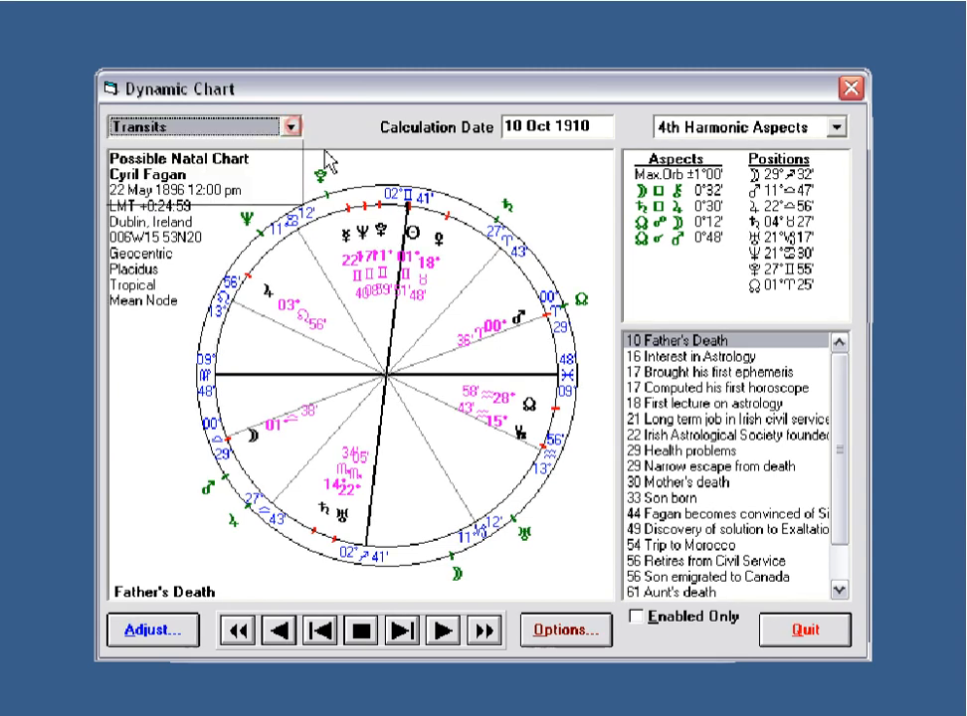
Step through the transits for the life events from Interest in Astrology to Health problems, skipping Computed his first horoscope
left_click(659, 356)
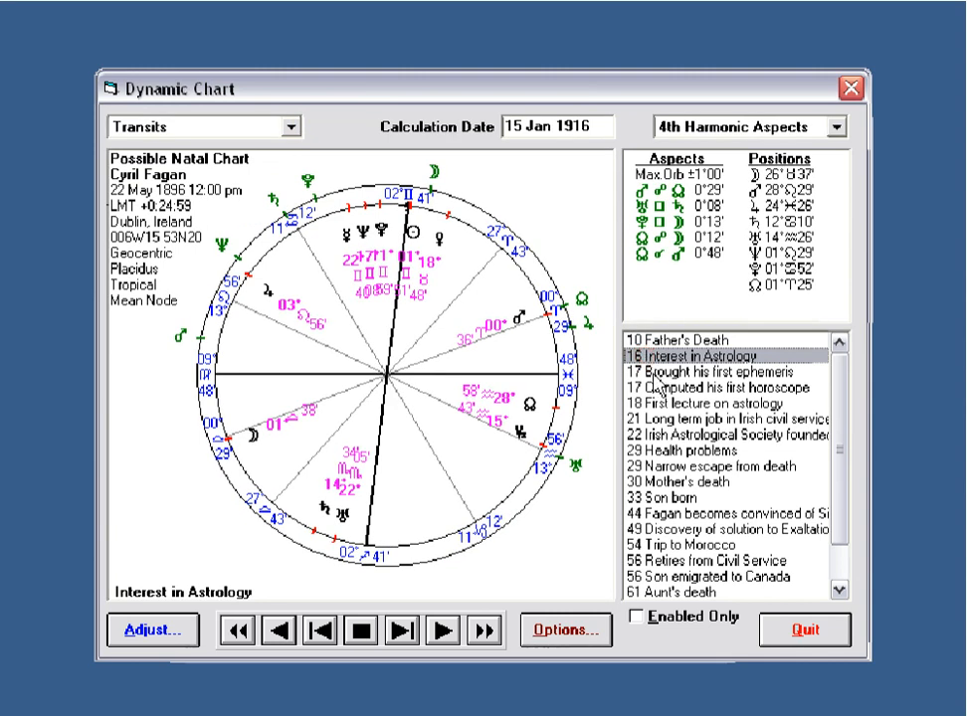
left_click(654, 371)
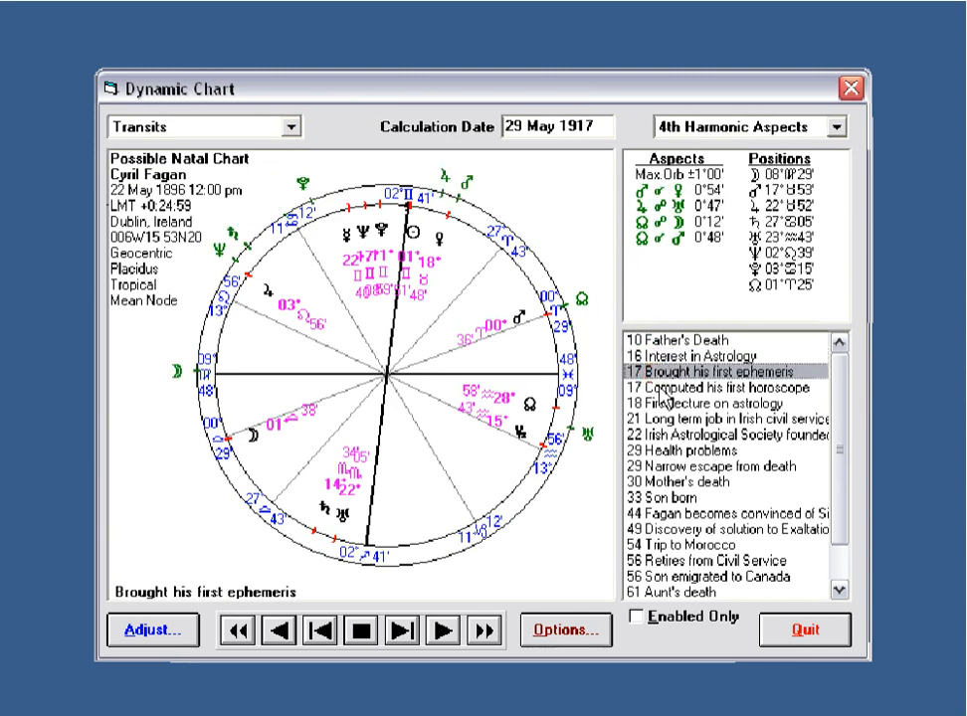
left_click(644, 402)
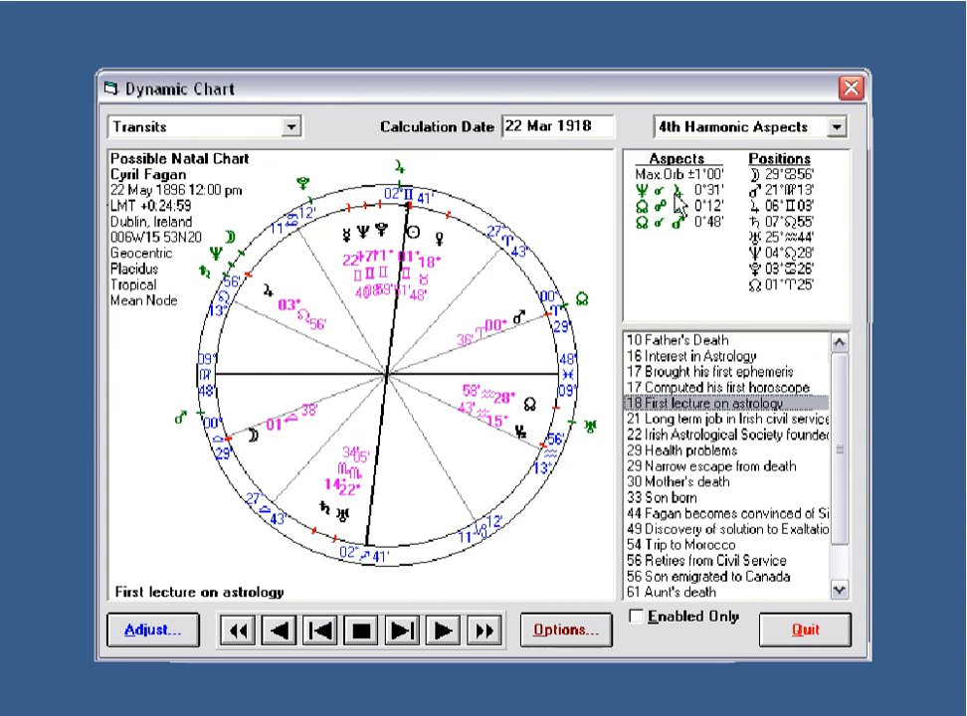
left_click(668, 420)
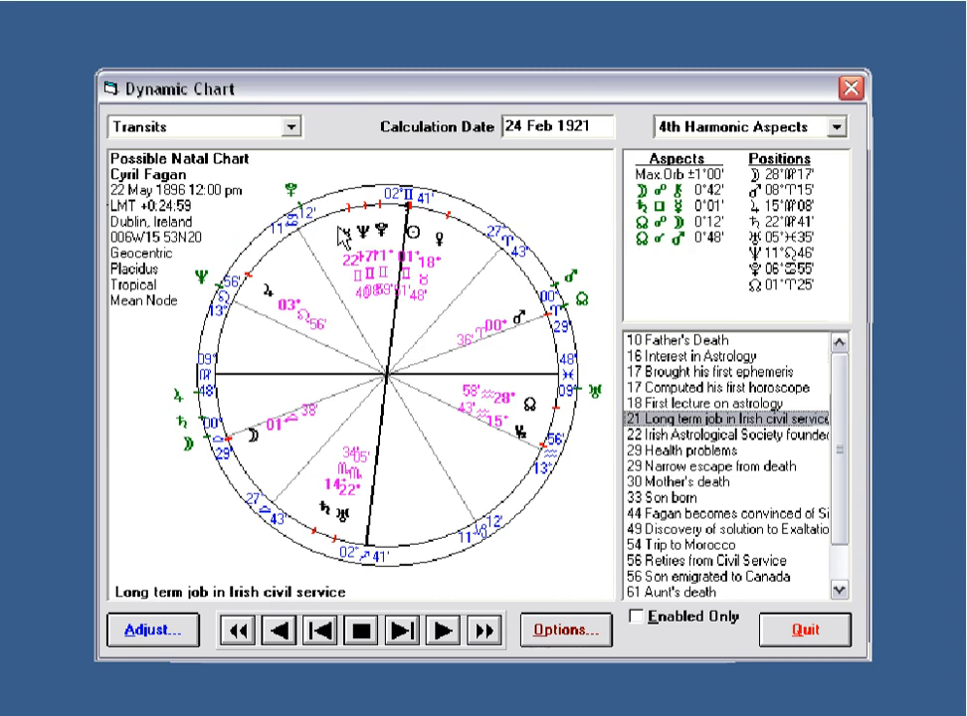
left_click(690, 438)
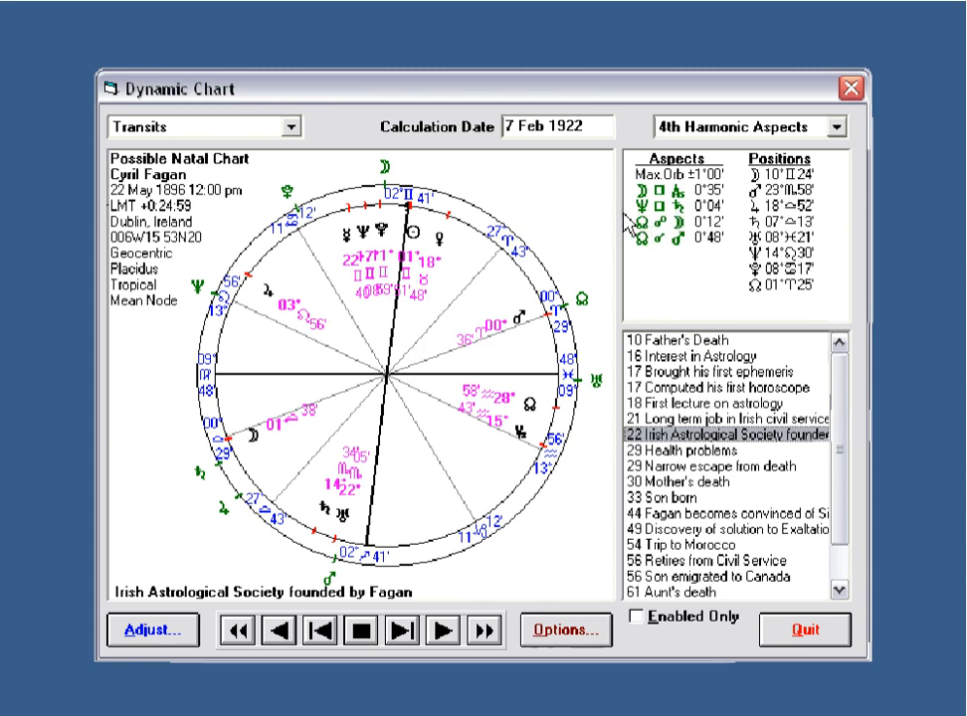
left_click(657, 451)
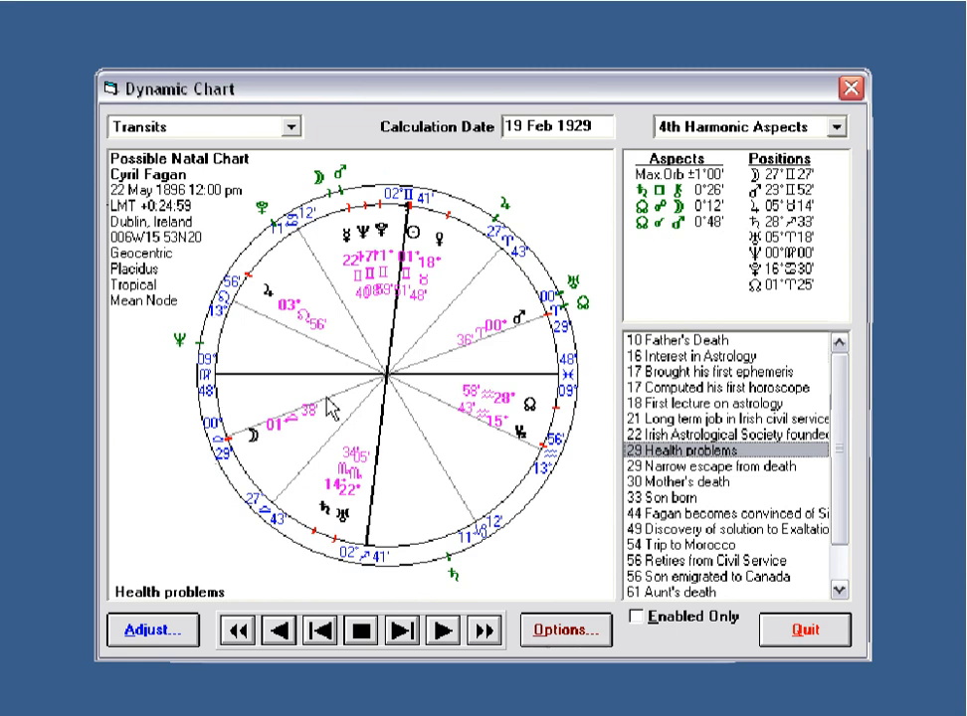
Compare the Health problems event in Secondary Progressions and Solar Arc Directions, and return the chart to Transits
left_click(291, 126)
left_click(271, 164)
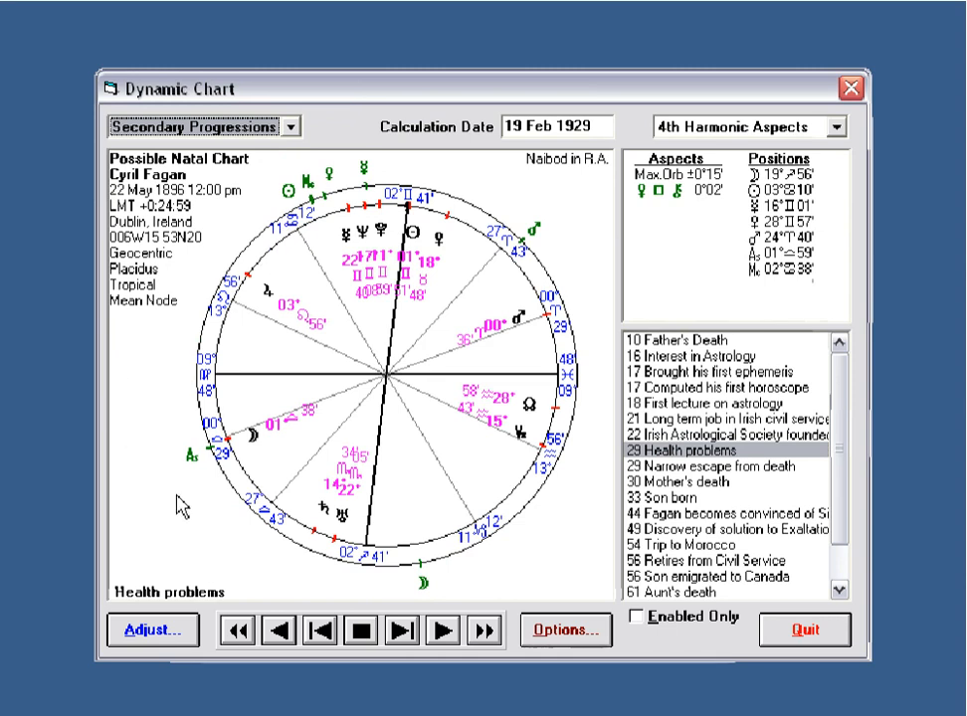
left_click(289, 127)
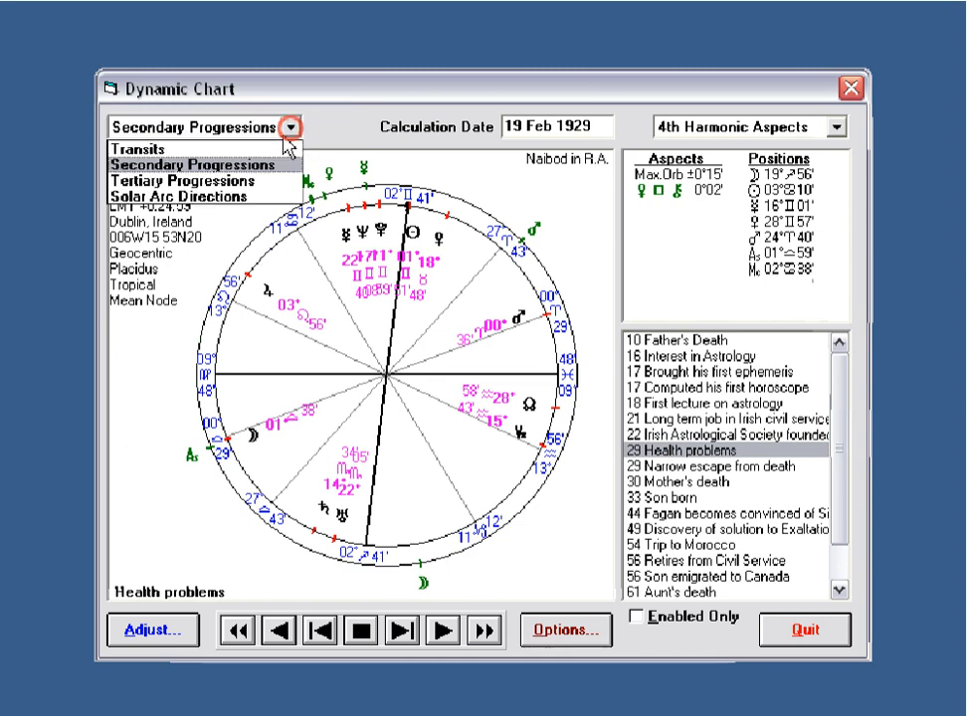
left_click(235, 195)
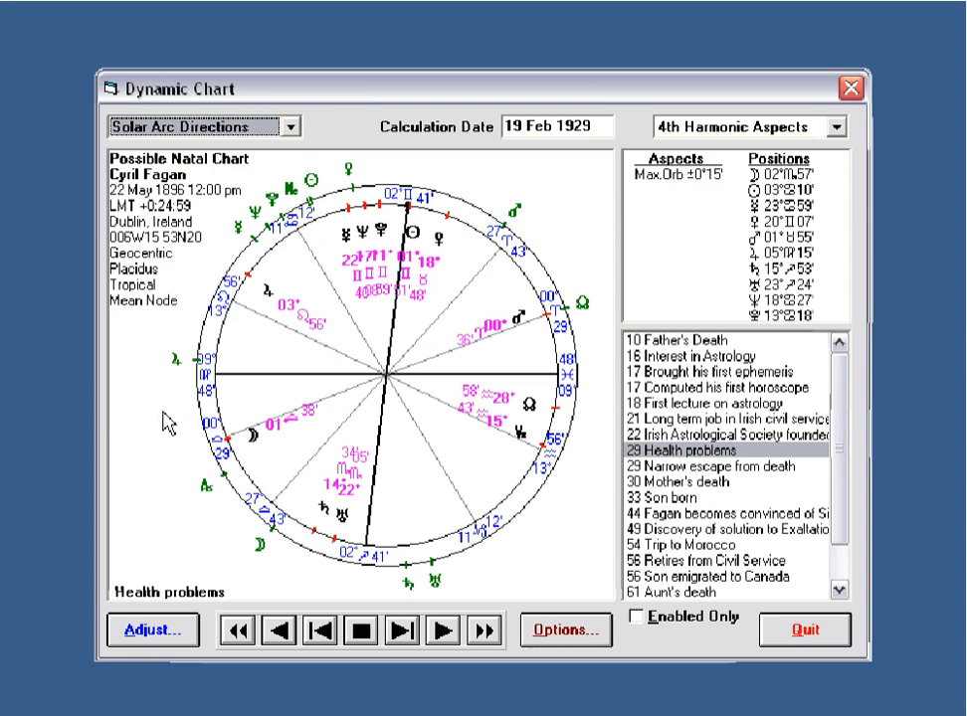
left_click(289, 126)
left_click(231, 150)
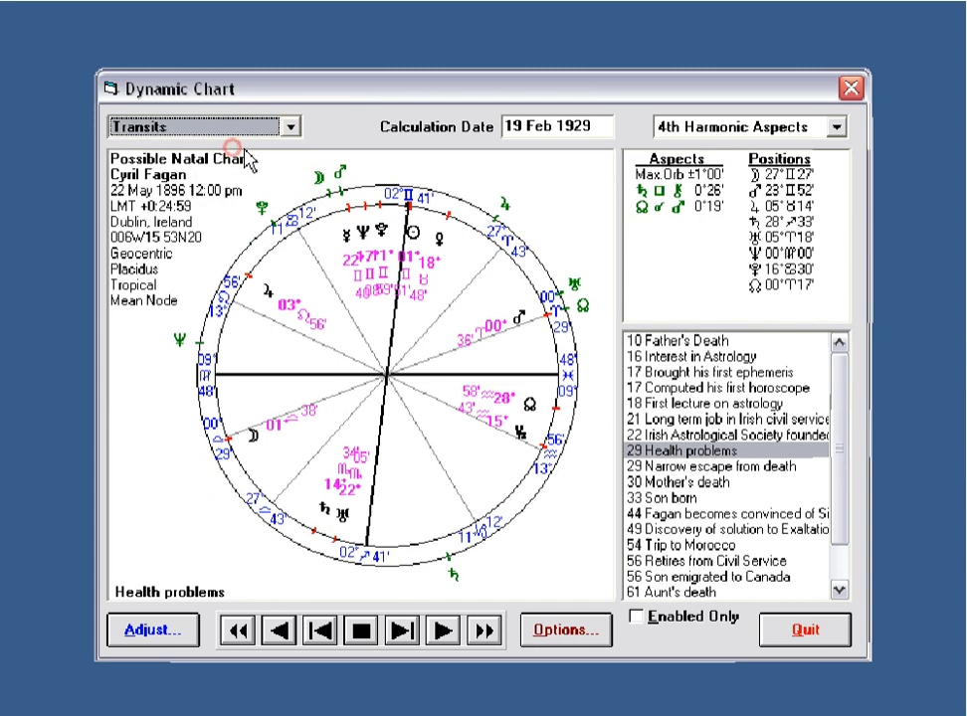
Step through the transits for each life event from Narrow escape from death to Retires from Civil Service
left_click(695, 465)
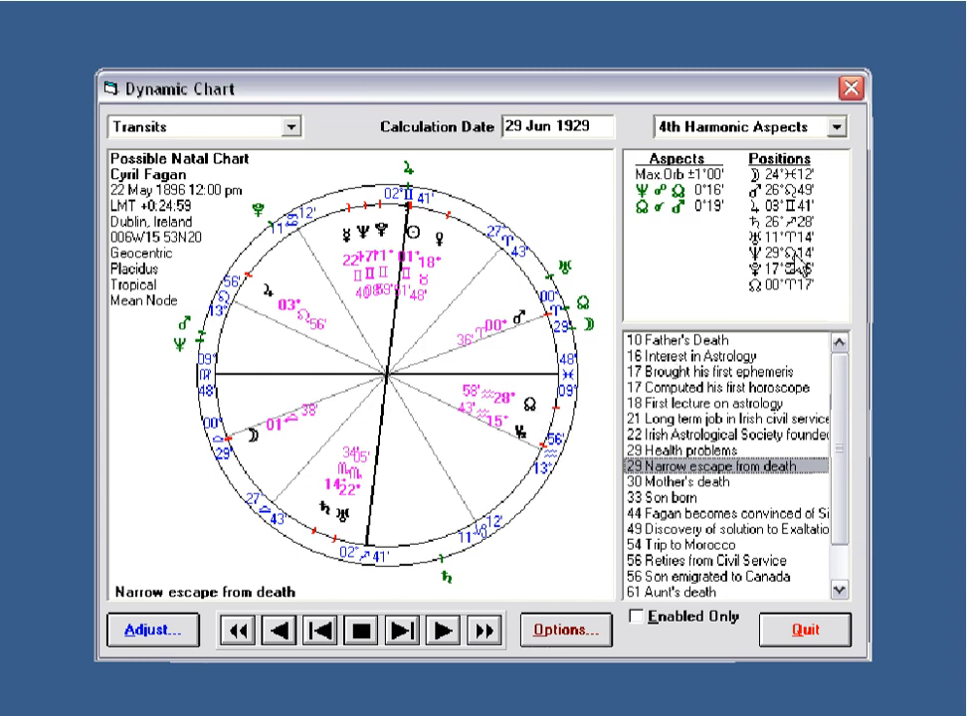
left_click(684, 483)
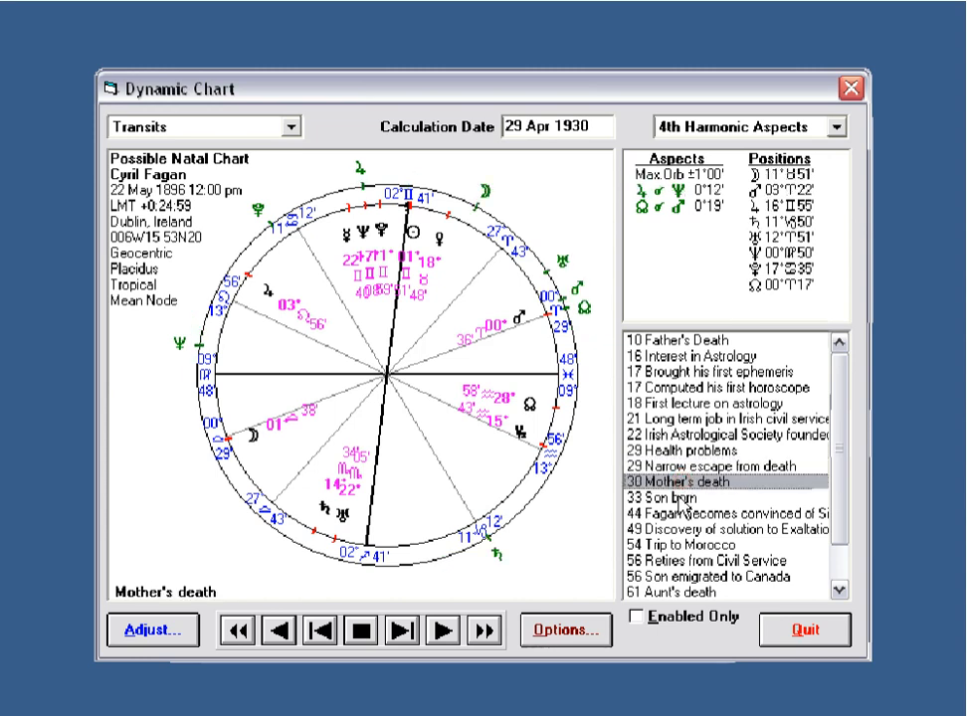
left_click(682, 497)
left_click(684, 515)
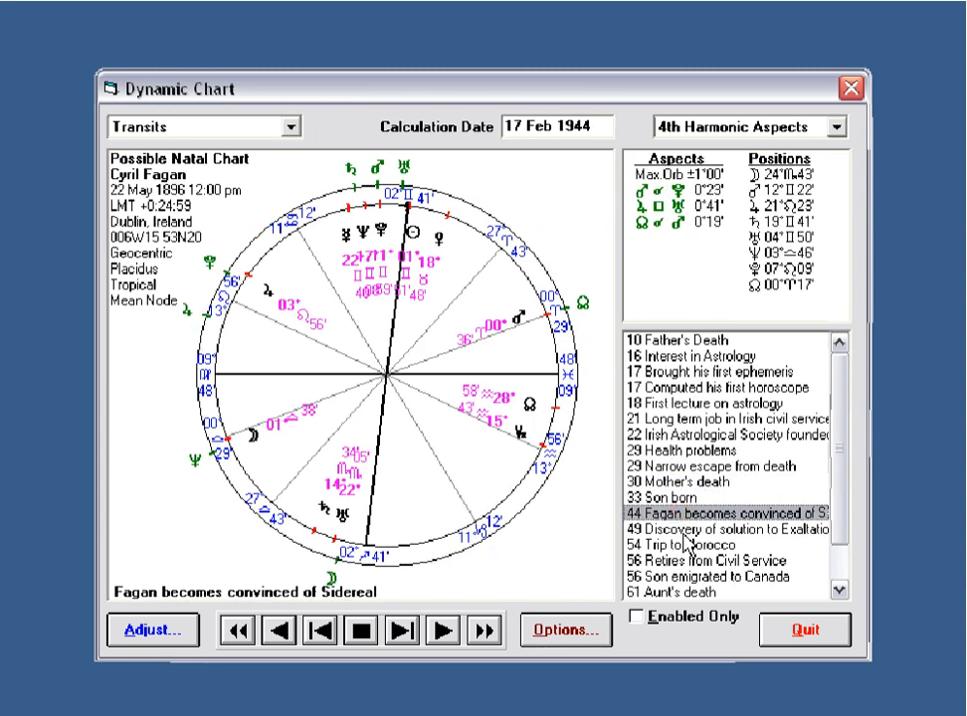
left_click(682, 529)
left_click(685, 545)
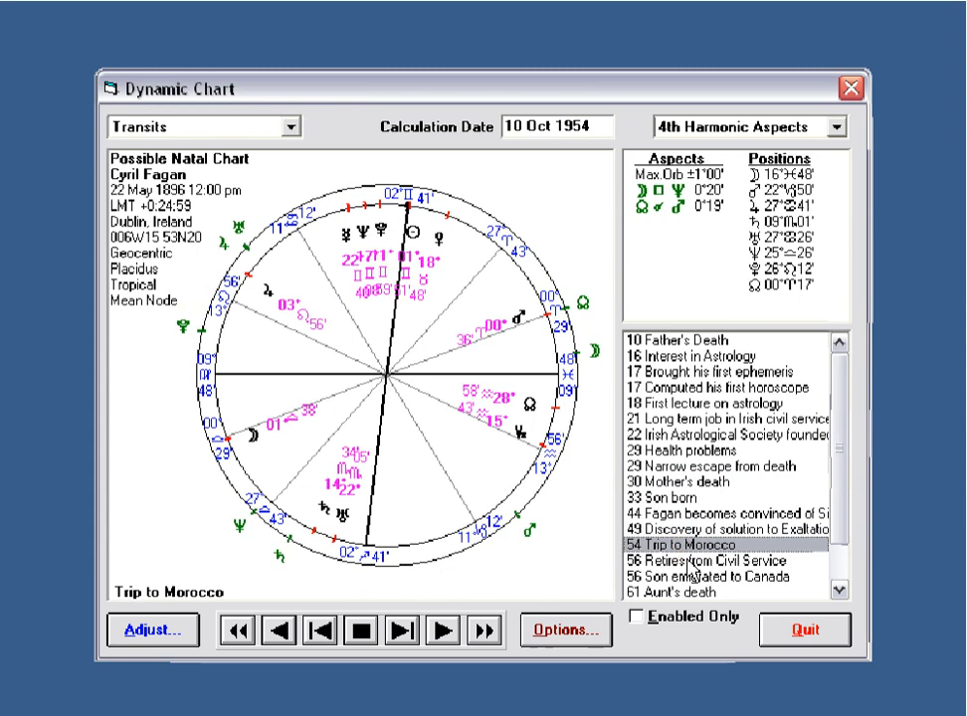
left_click(688, 561)
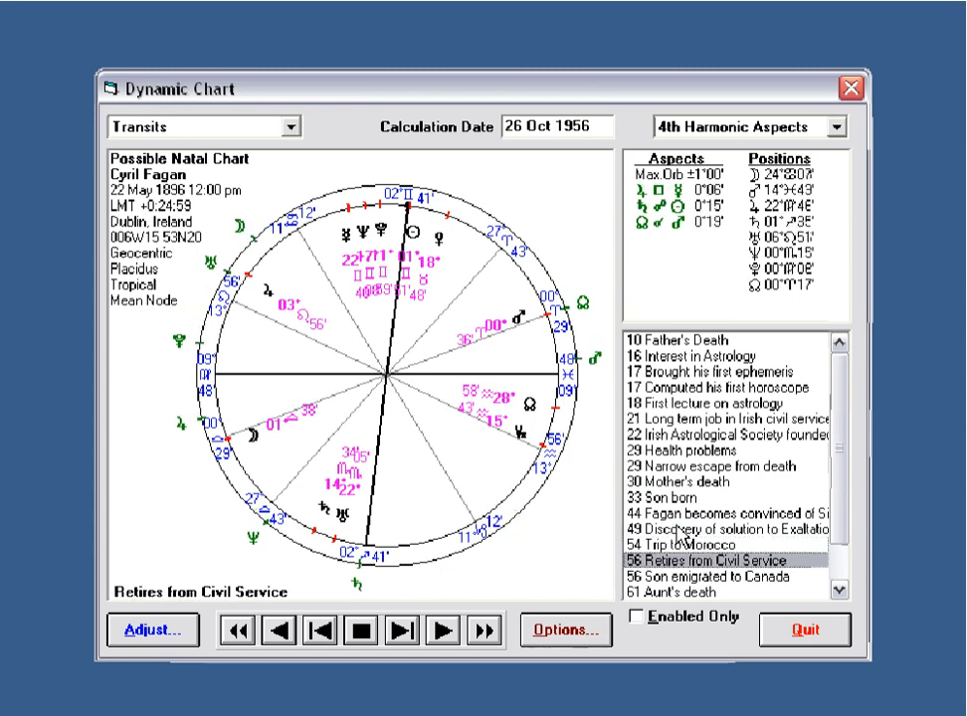
left_click(151, 629)
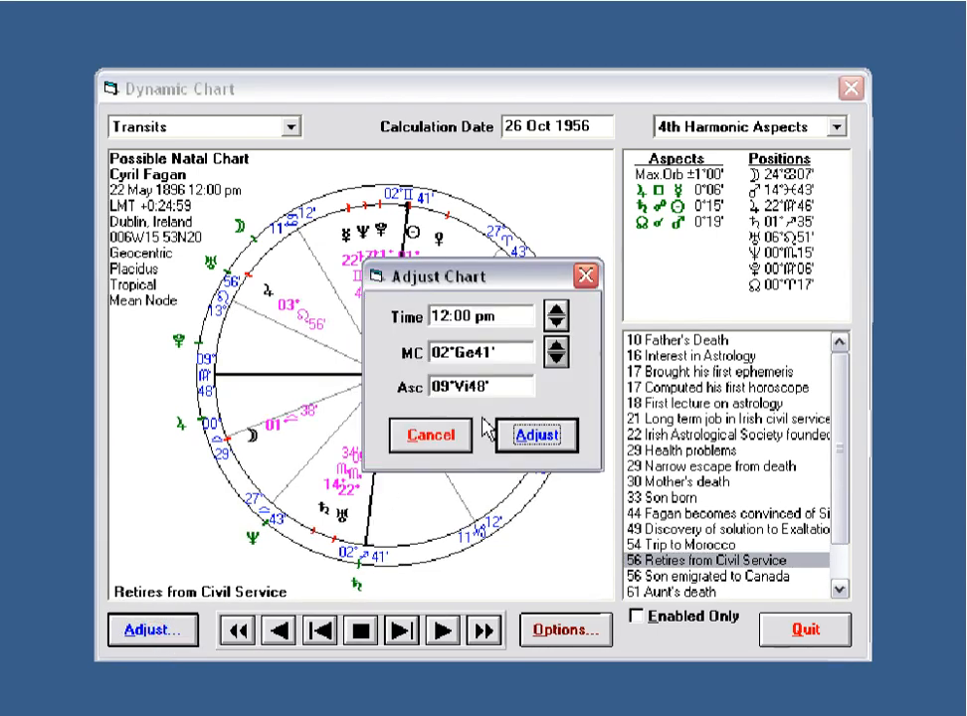
left_click(556, 360)
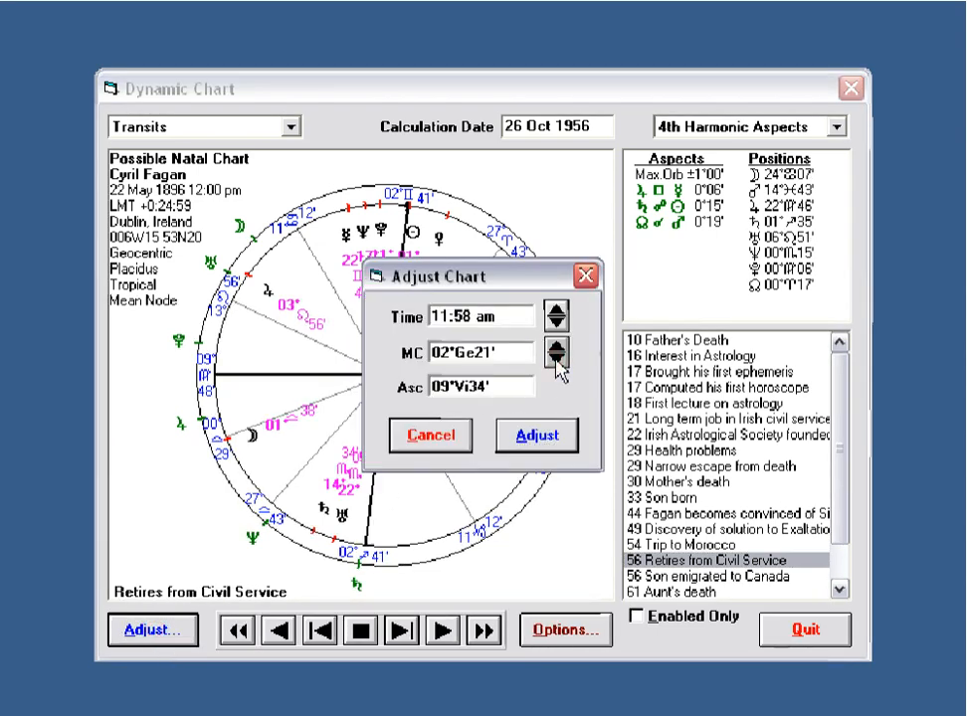
left_click(556, 360)
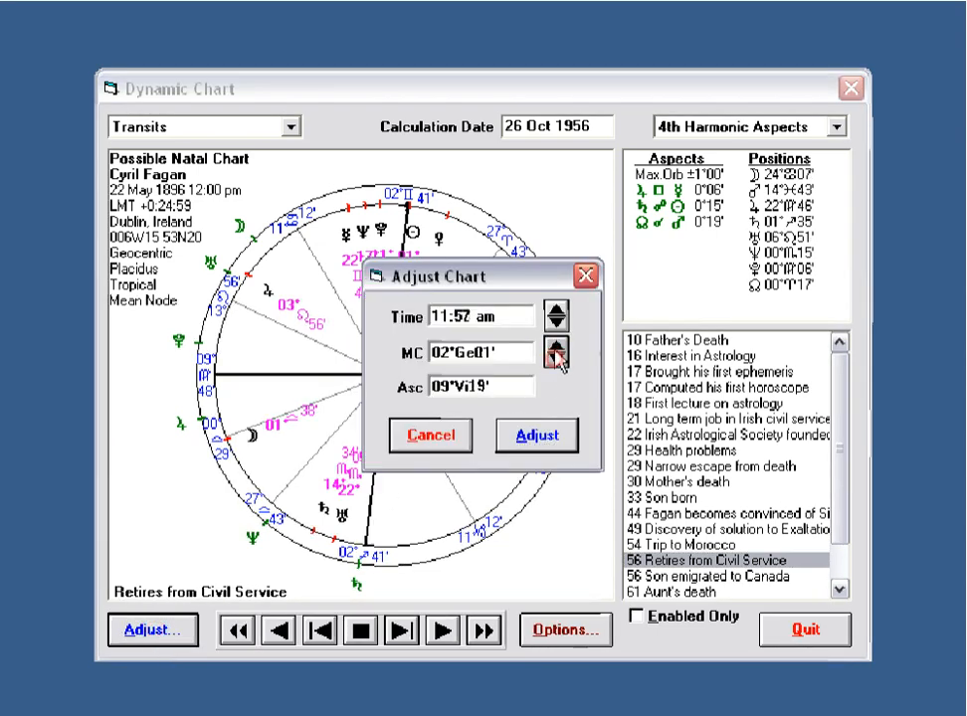
left_click(428, 442)
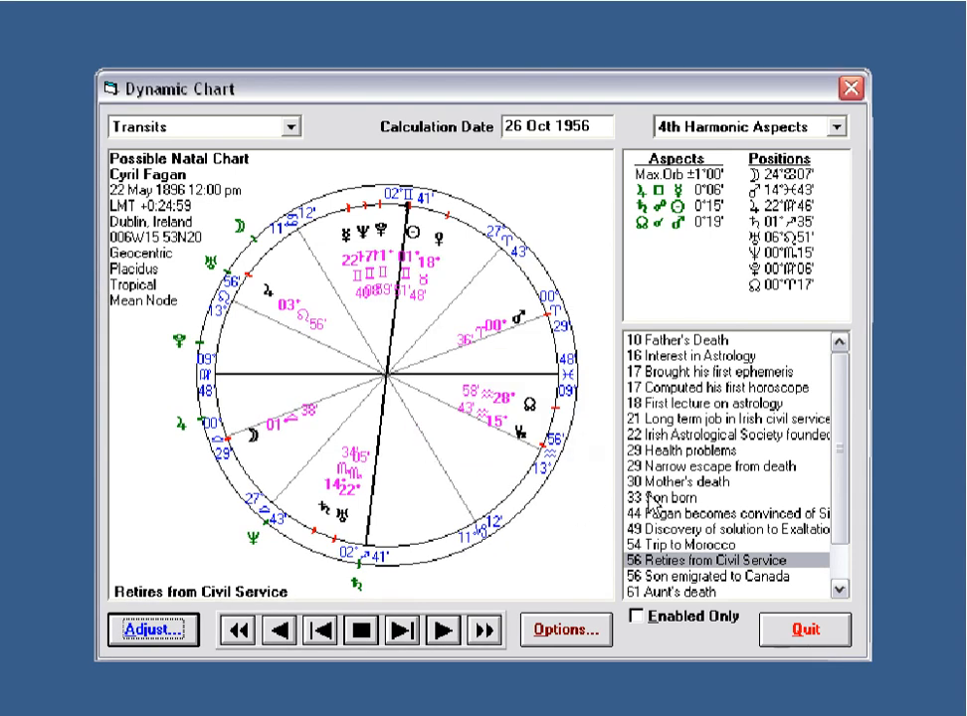
Open the 0:28 am candidate chart in place of the 12:00 pm one and check transits for Mother's death and Long term job in Irish civil service
left_click(805, 630)
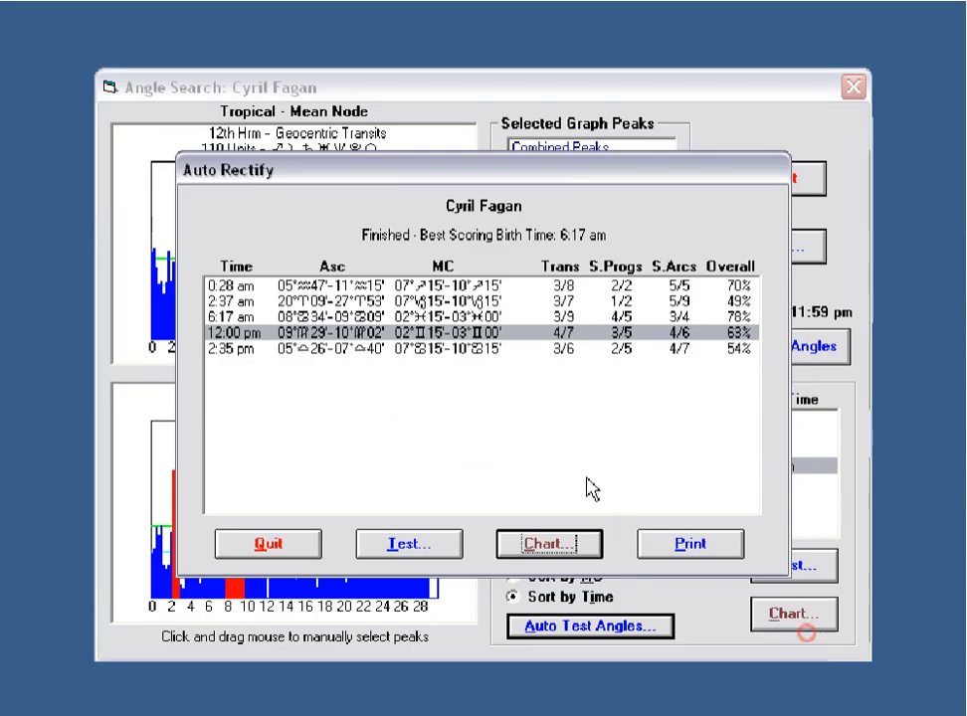
left_click(364, 287)
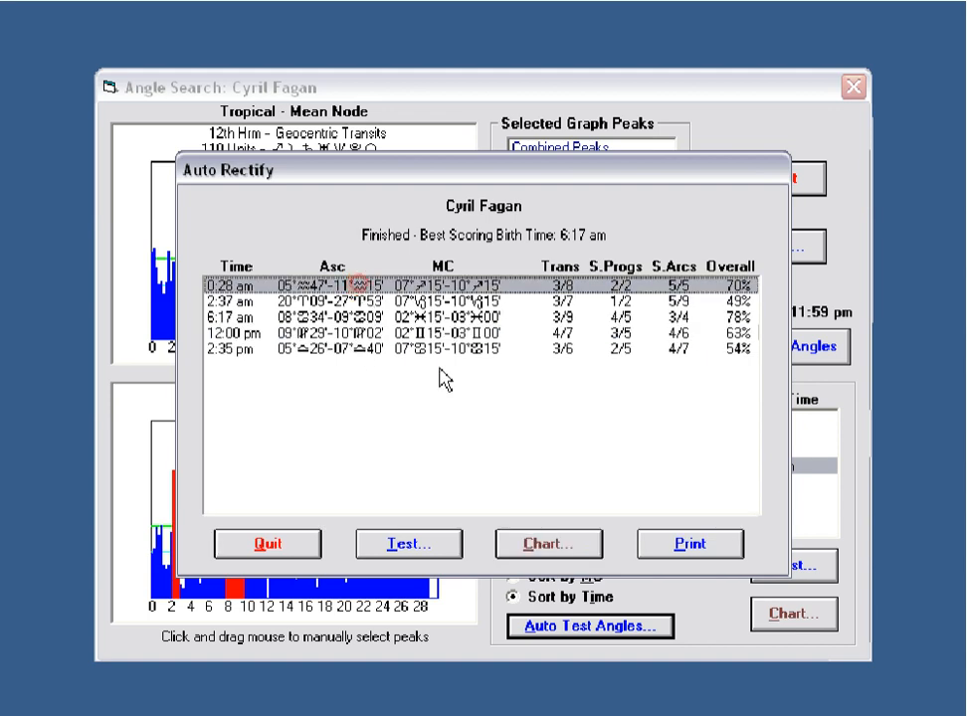
left_click(552, 546)
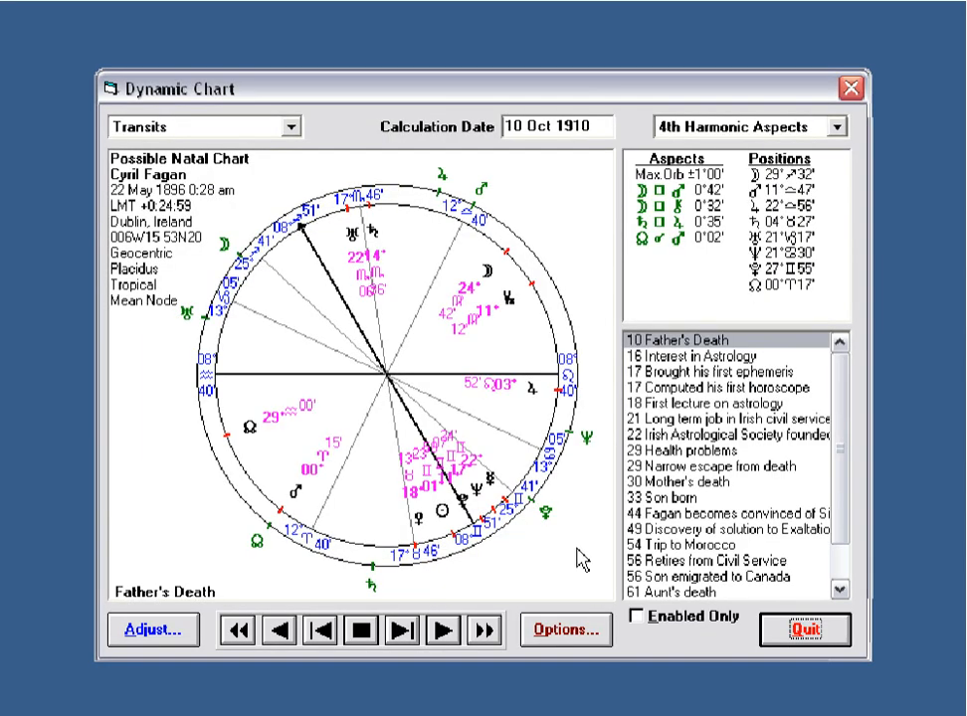
left_click(686, 482)
left_click(682, 419)
left_click(678, 483)
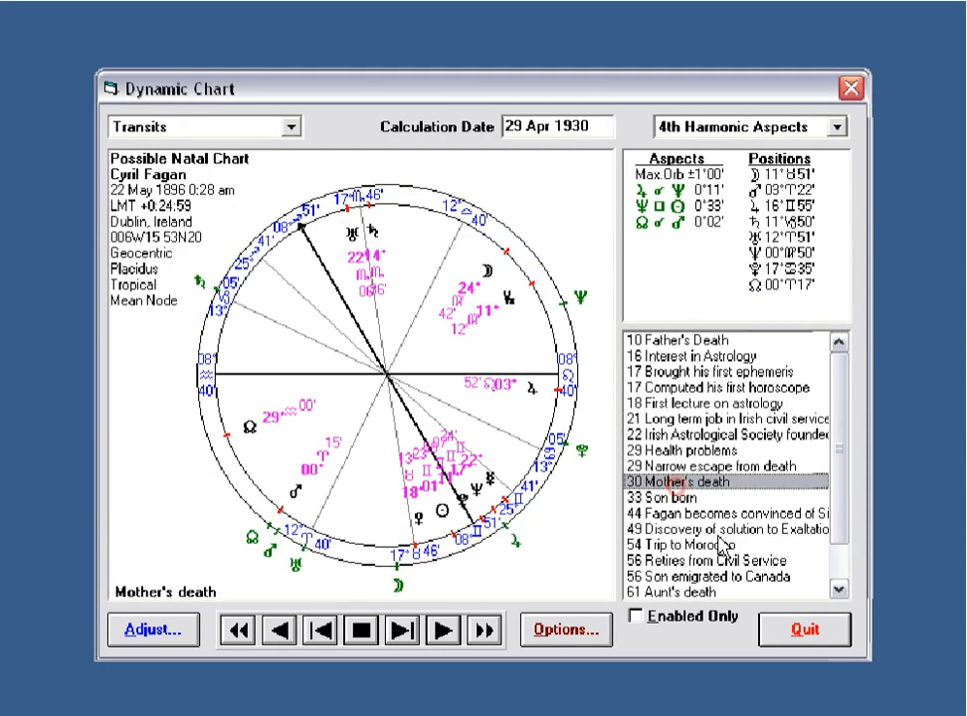
left_click(804, 628)
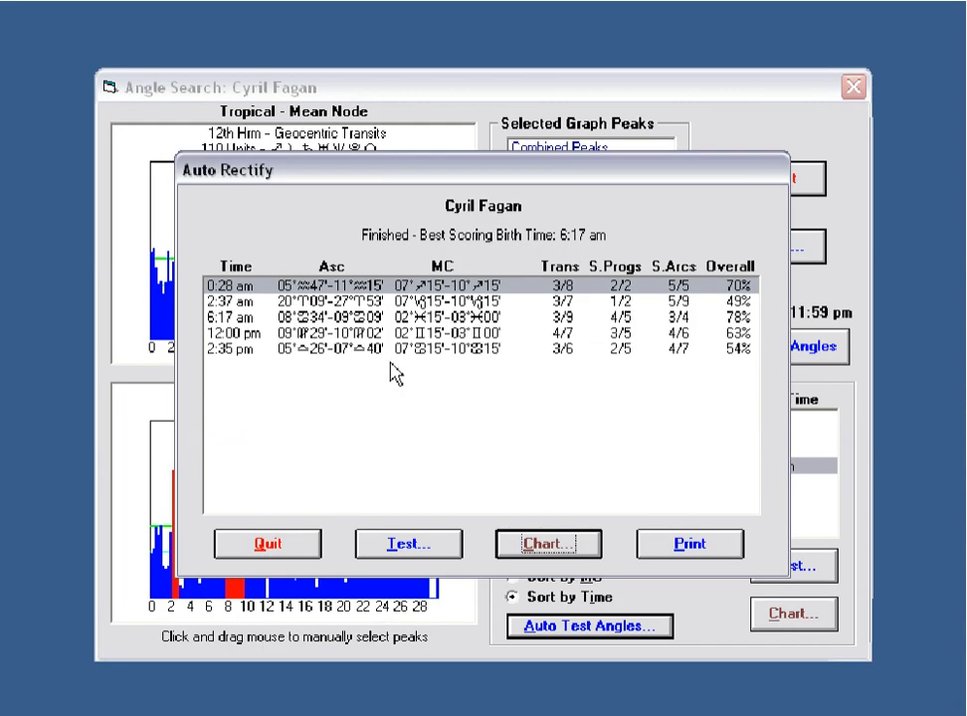
Open the 2:35 pm candidate chart and step through the transits from Health problems to the age 44 event
left_click(310, 335)
left_click(317, 349)
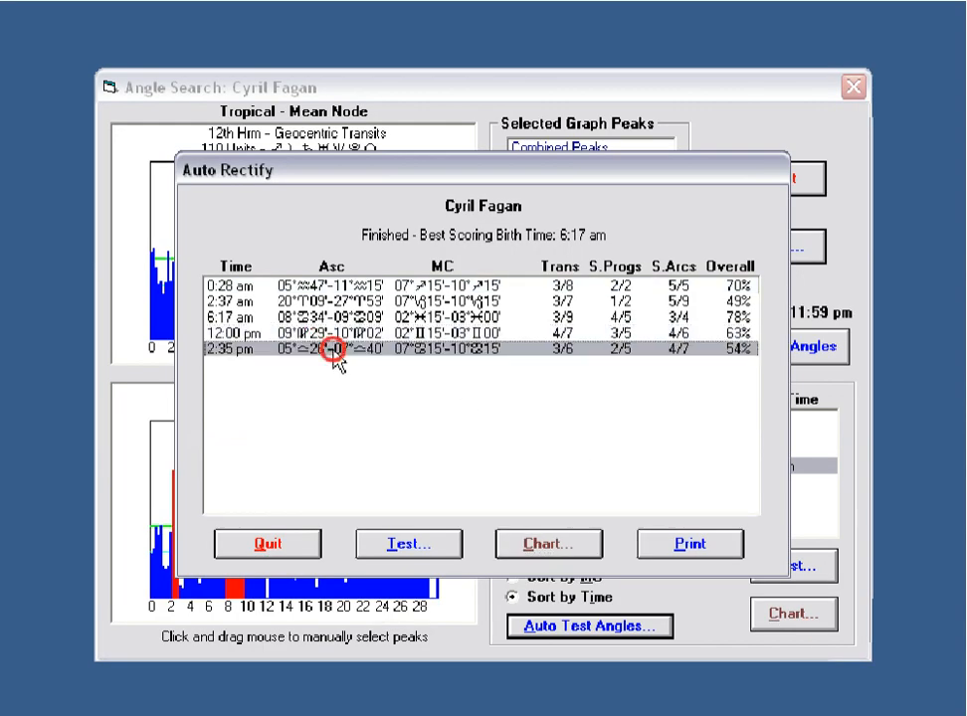
left_click(551, 550)
left_click(714, 451)
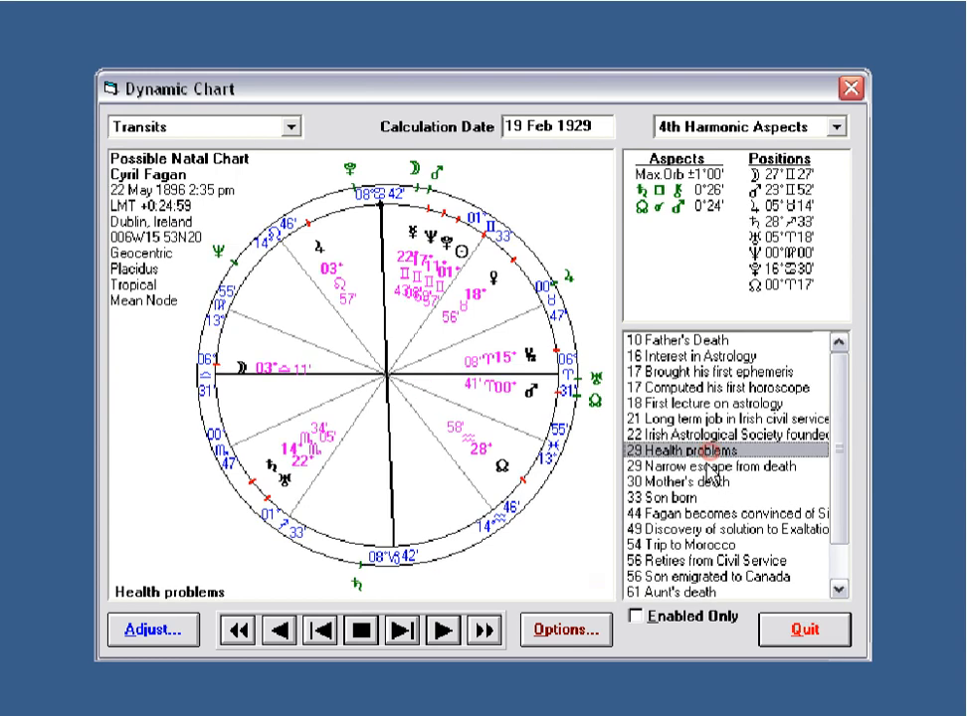
left_click(720, 465)
left_click(698, 482)
left_click(683, 499)
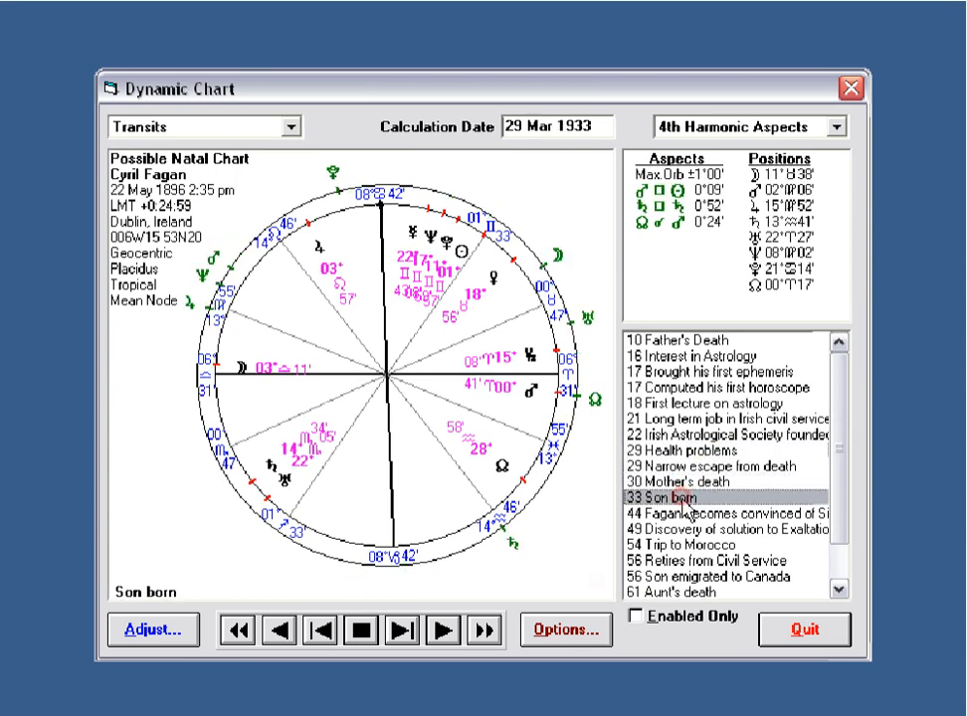
left_click(675, 514)
left_click(805, 629)
Reopen the 12:00 pm candidate chart and check transits for events between First lecture on astrology and Son born, ending on Mother's death
left_click(320, 332)
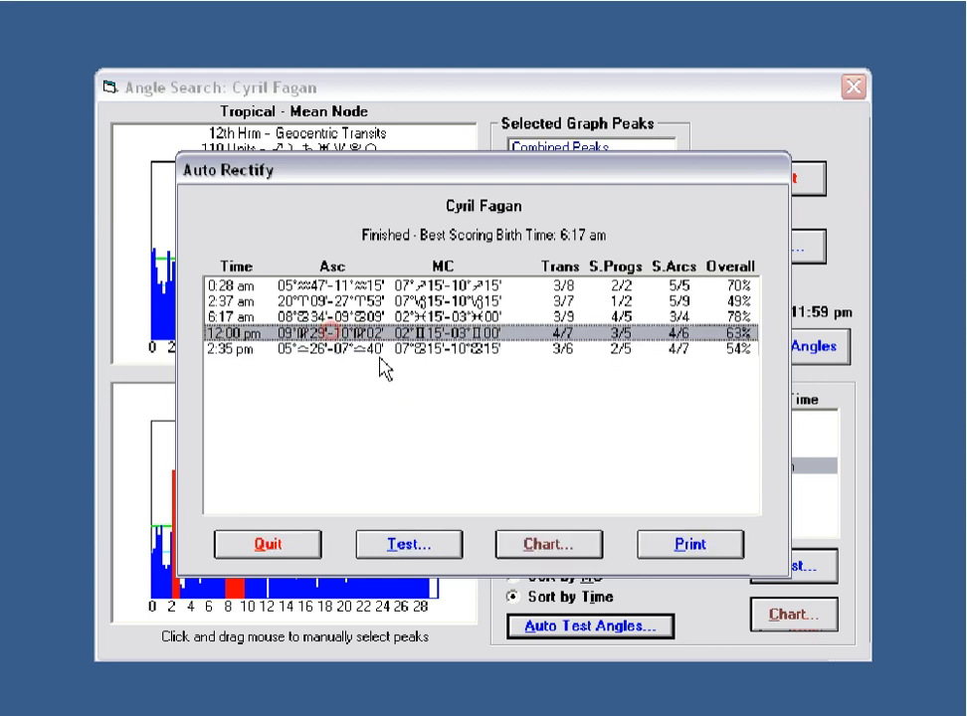
left_click(547, 544)
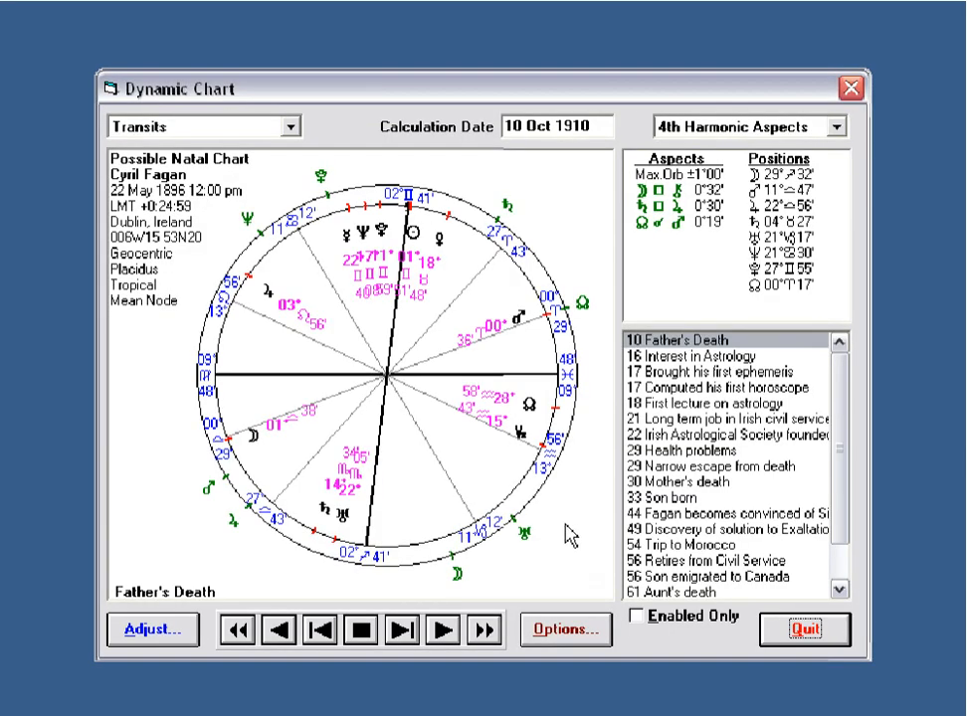
left_click(653, 402)
left_click(661, 420)
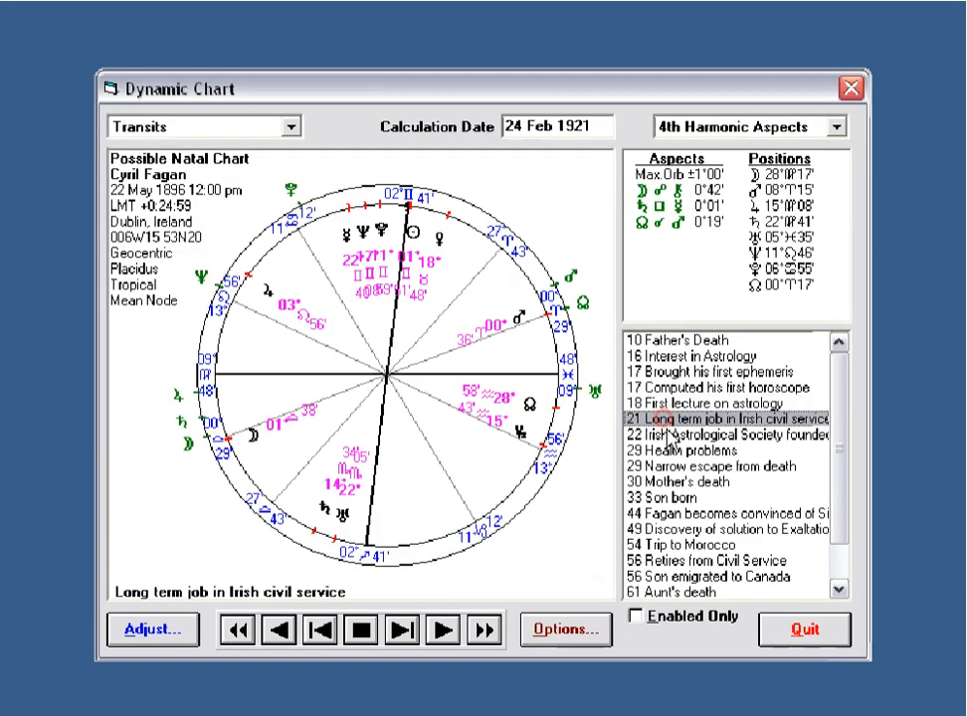
left_click(664, 435)
left_click(671, 451)
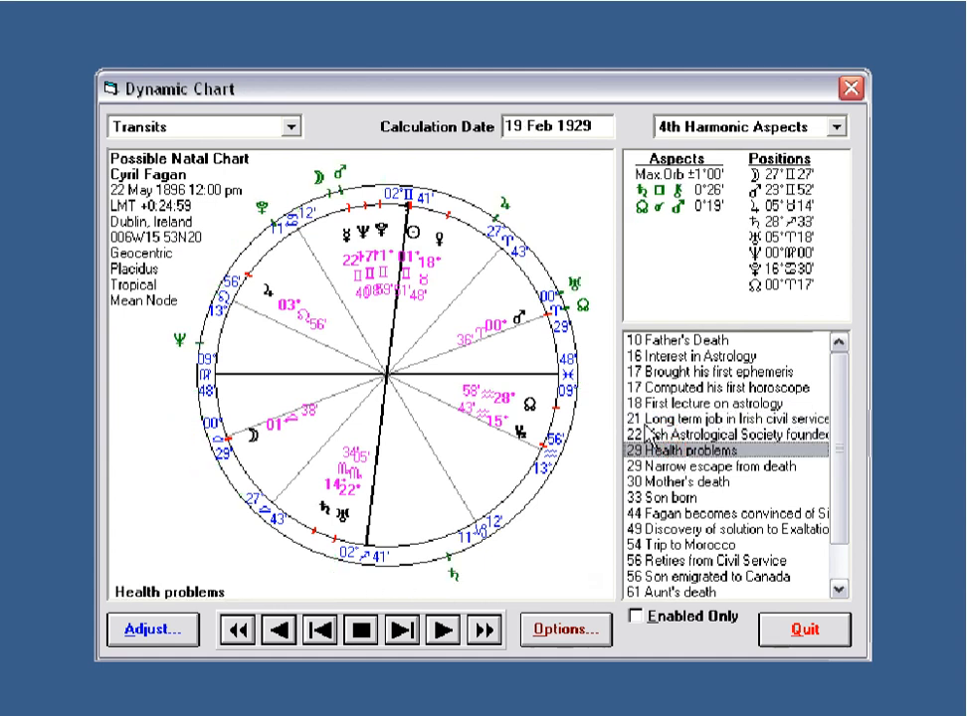
left_click(671, 498)
left_click(670, 482)
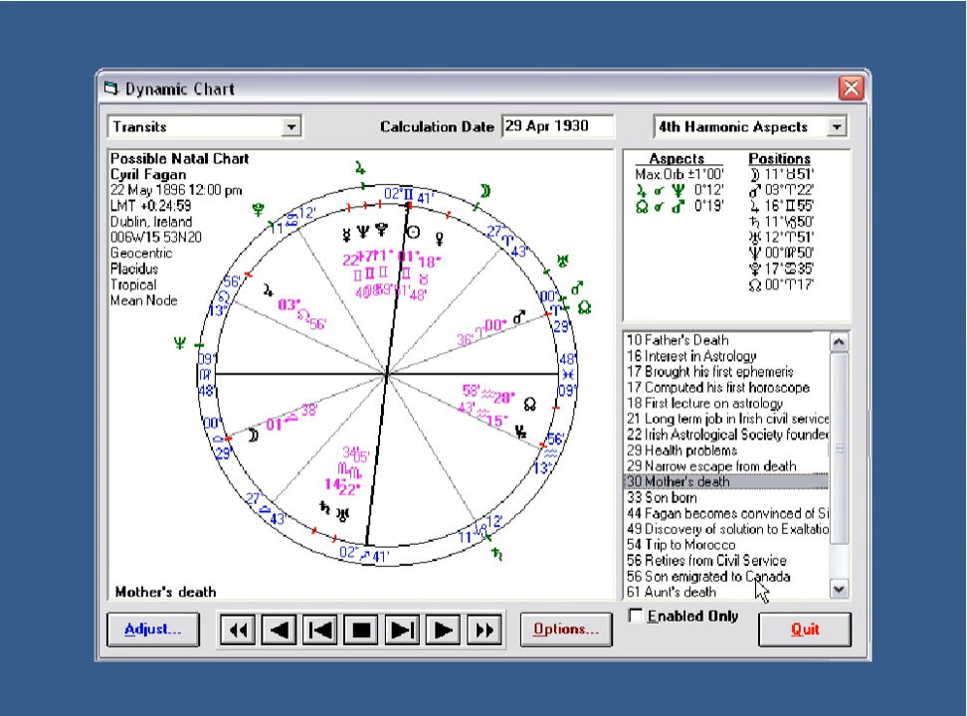
left_click(801, 632)
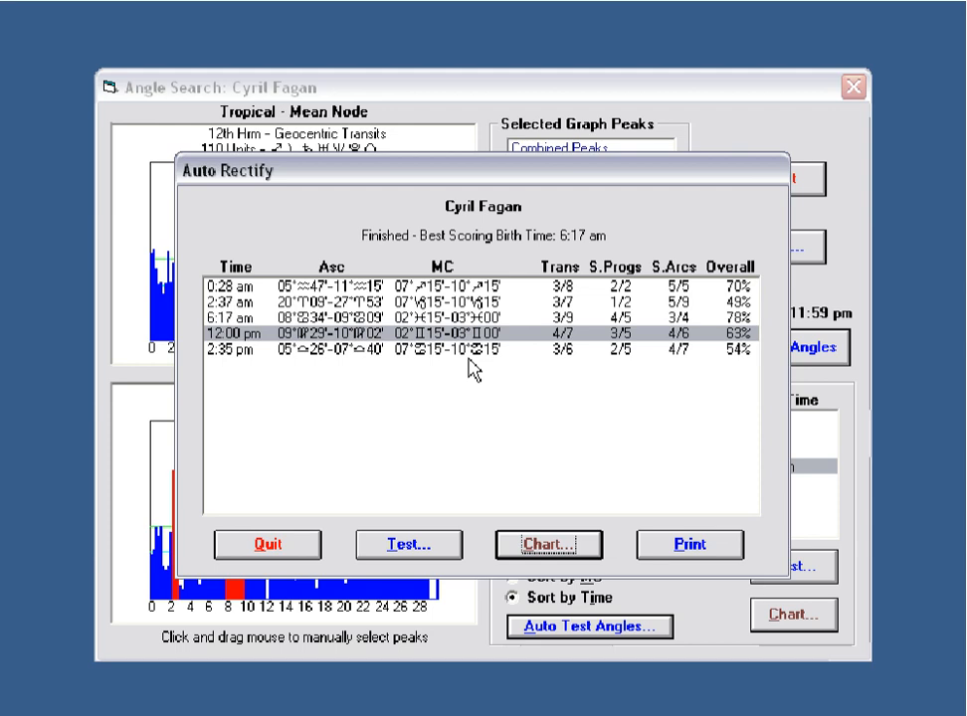
Close the Auto Rectify results and the angle search, returning to the main project window
left_click(279, 547)
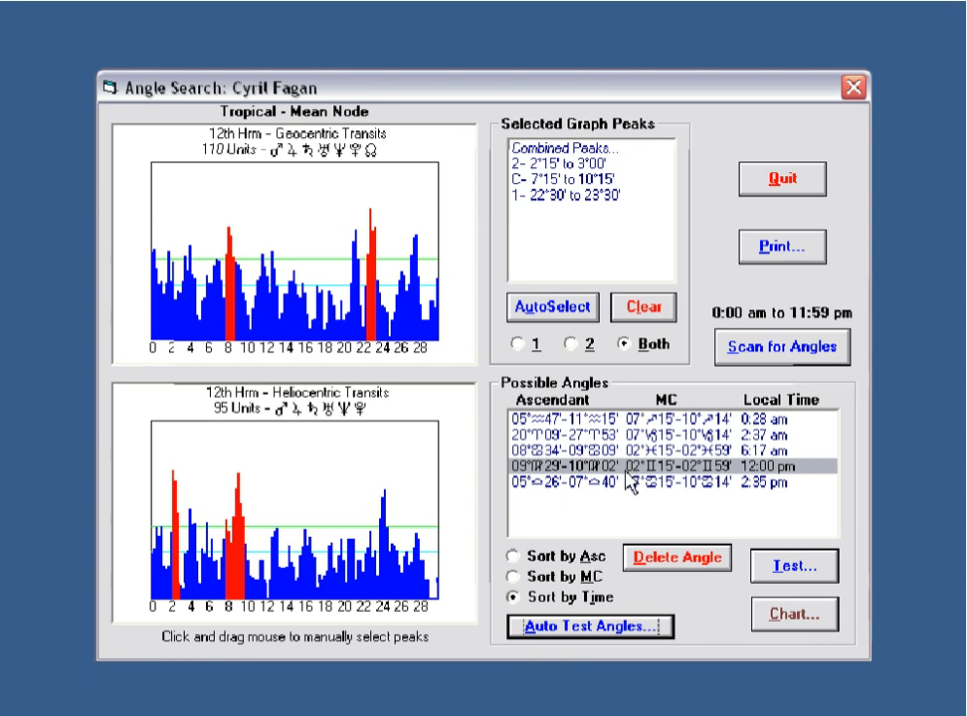
left_click(794, 182)
left_click(793, 642)
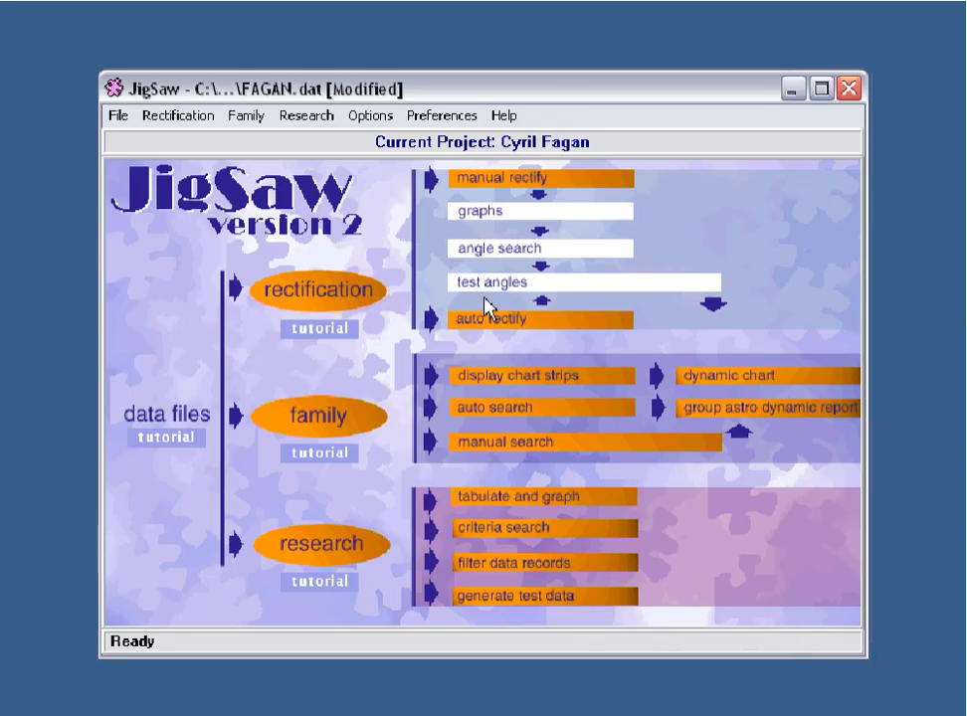
Open the project's event data for editing and enlarge the editor to show records 1 to 17
left_click(116, 115)
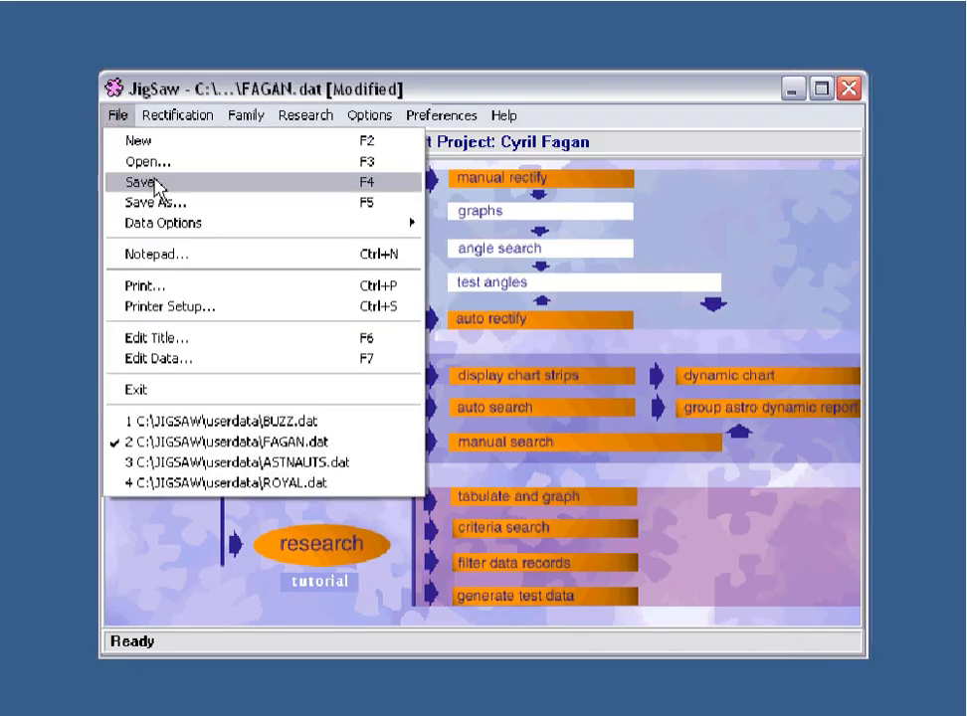
left_click(174, 367)
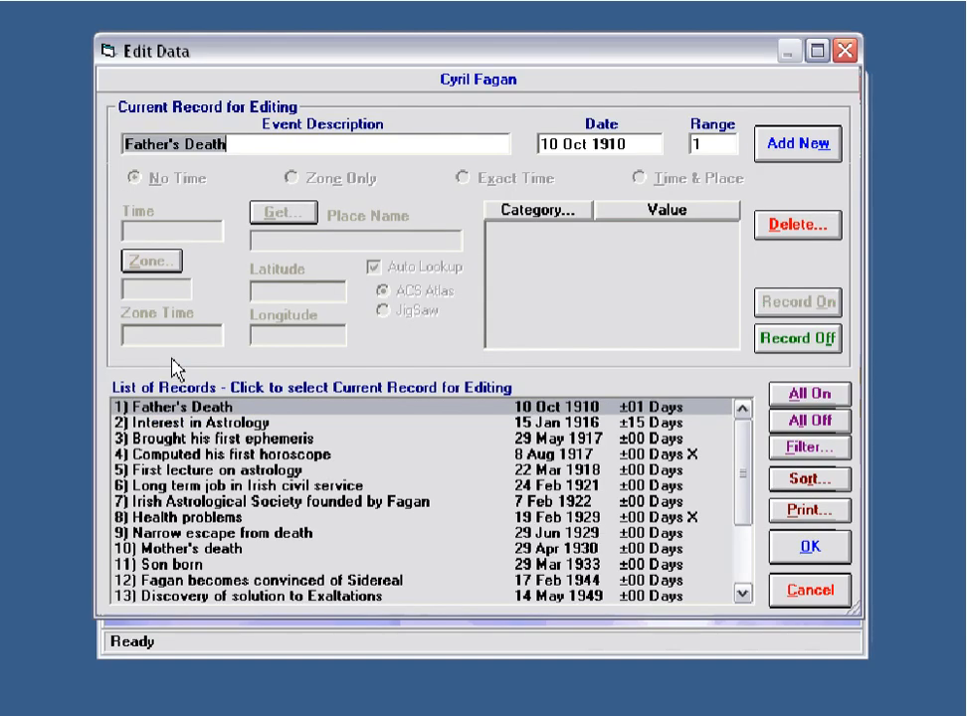
left_click_drag(378, 51, 404, 28)
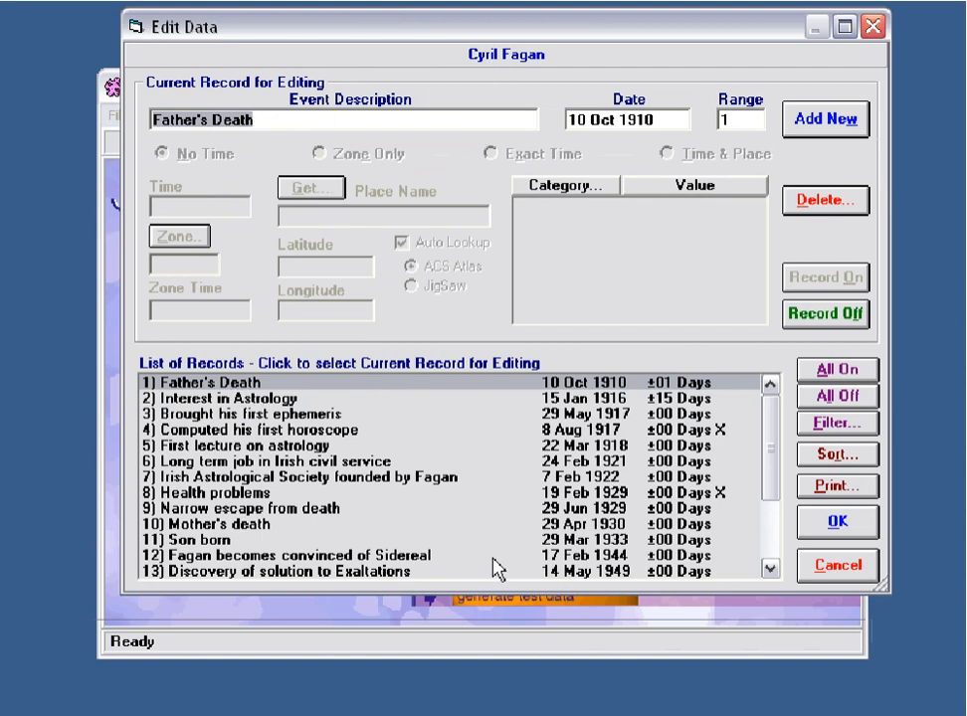
left_click_drag(497, 594, 494, 654)
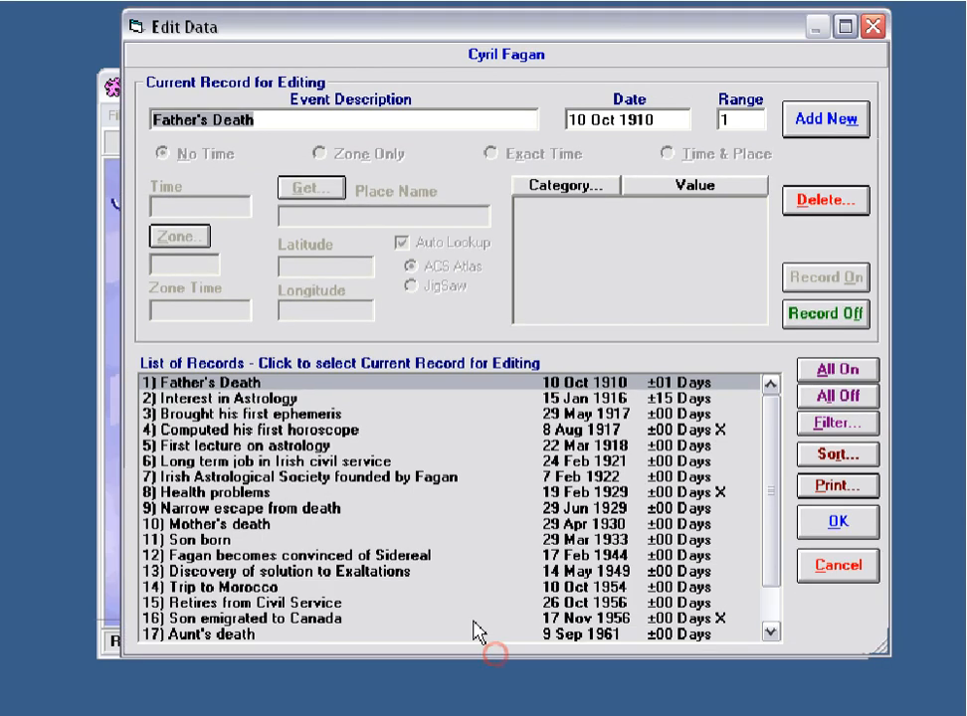
Review the event records one by one from Interest in Astrology to Health problems
left_click(227, 398)
left_click(228, 414)
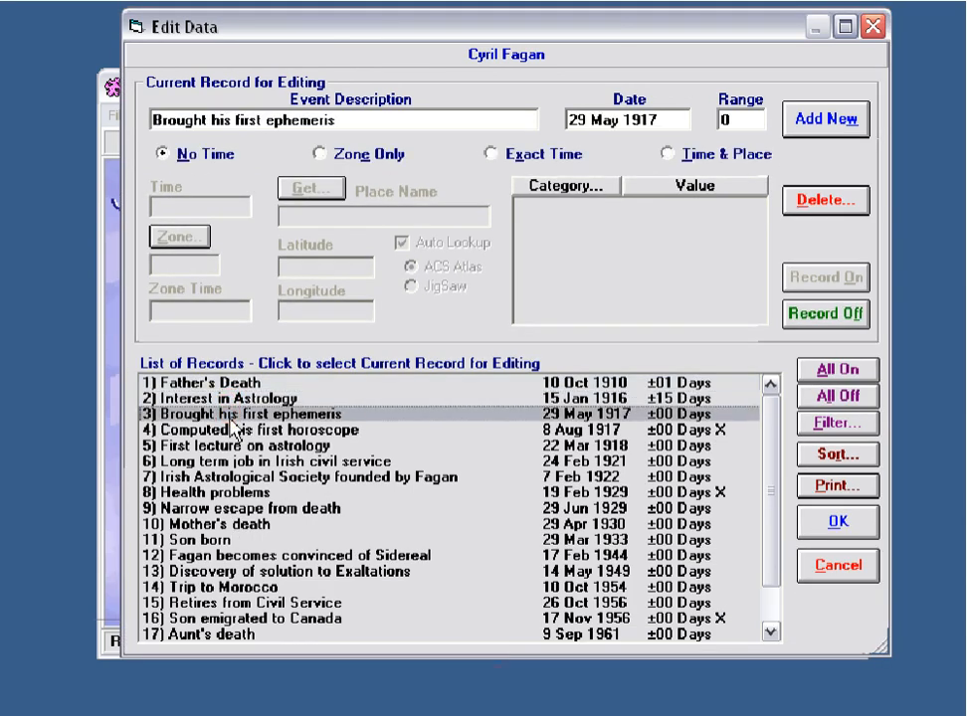
left_click(226, 429)
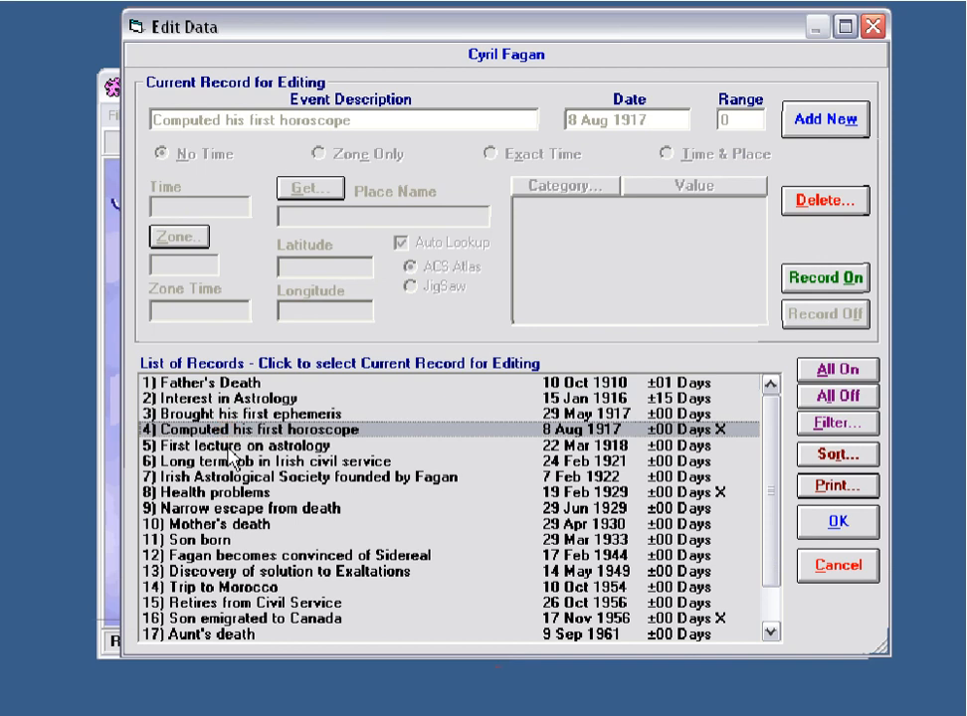
left_click(229, 447)
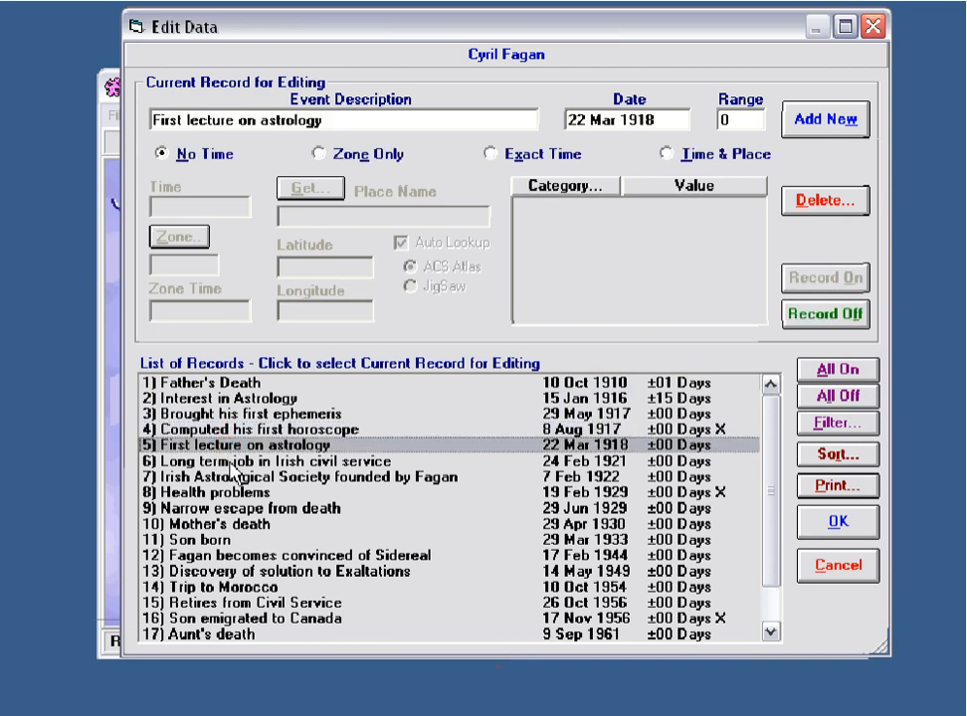
left_click(229, 462)
left_click(232, 479)
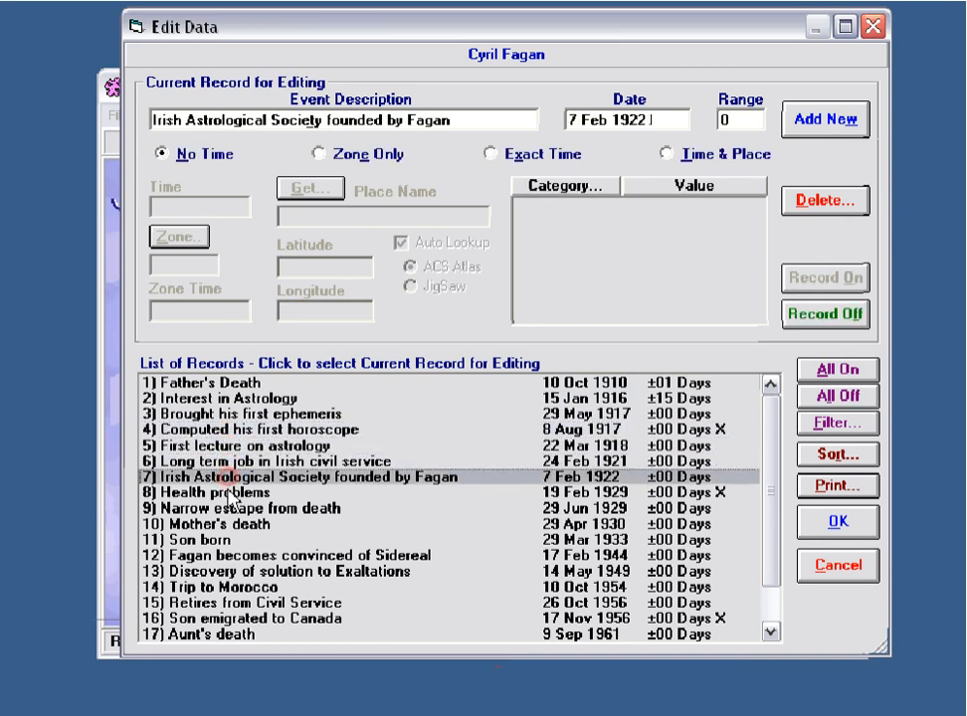
left_click(229, 493)
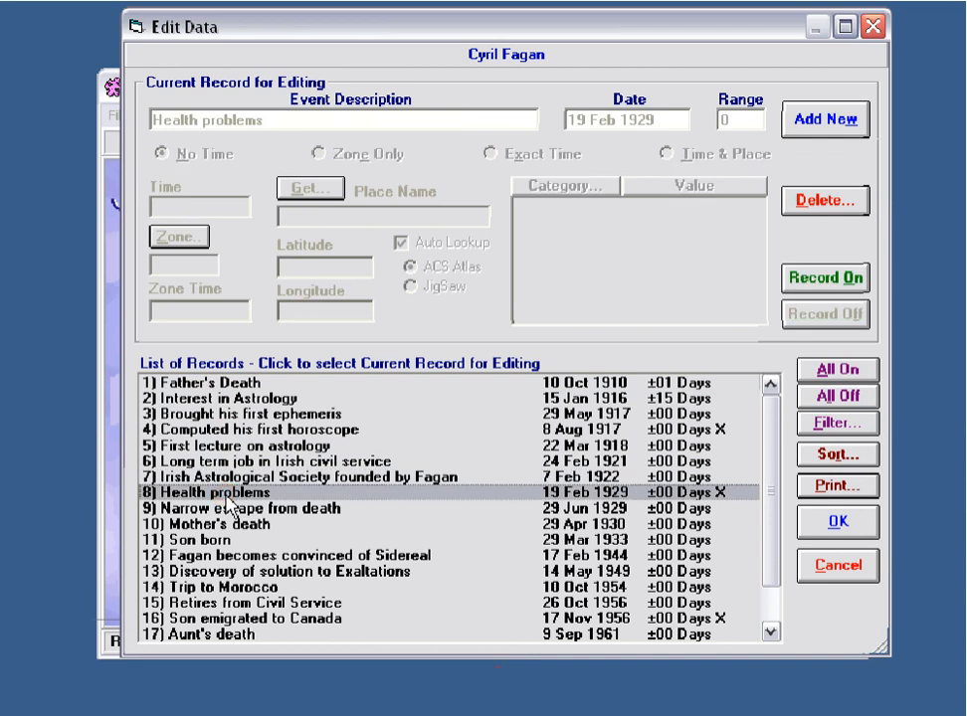
Review the records Long term job in Irish civil service, Mother's death, Son born, Trip to Morocco, Retires from Civil Service and Son emigrated to Canada
left_click(229, 464)
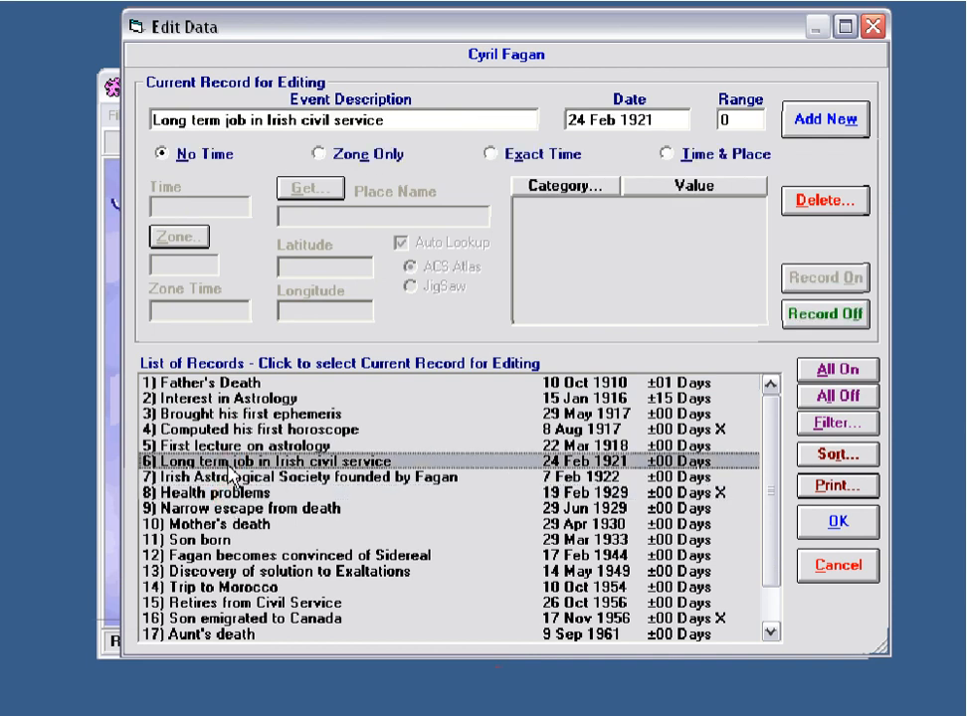
left_click(227, 525)
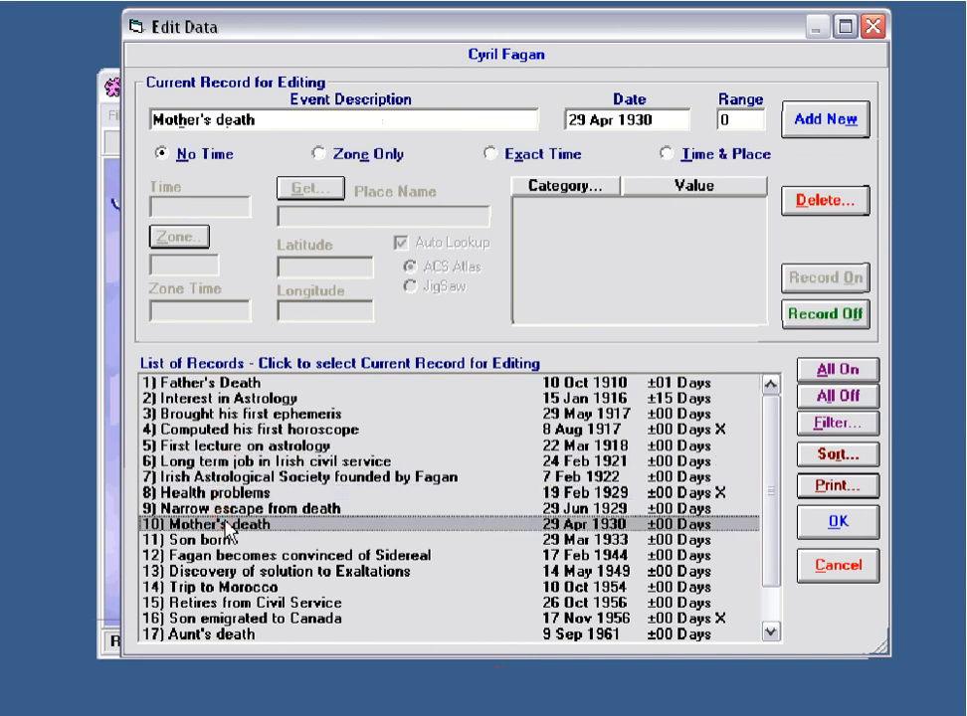
left_click(214, 541)
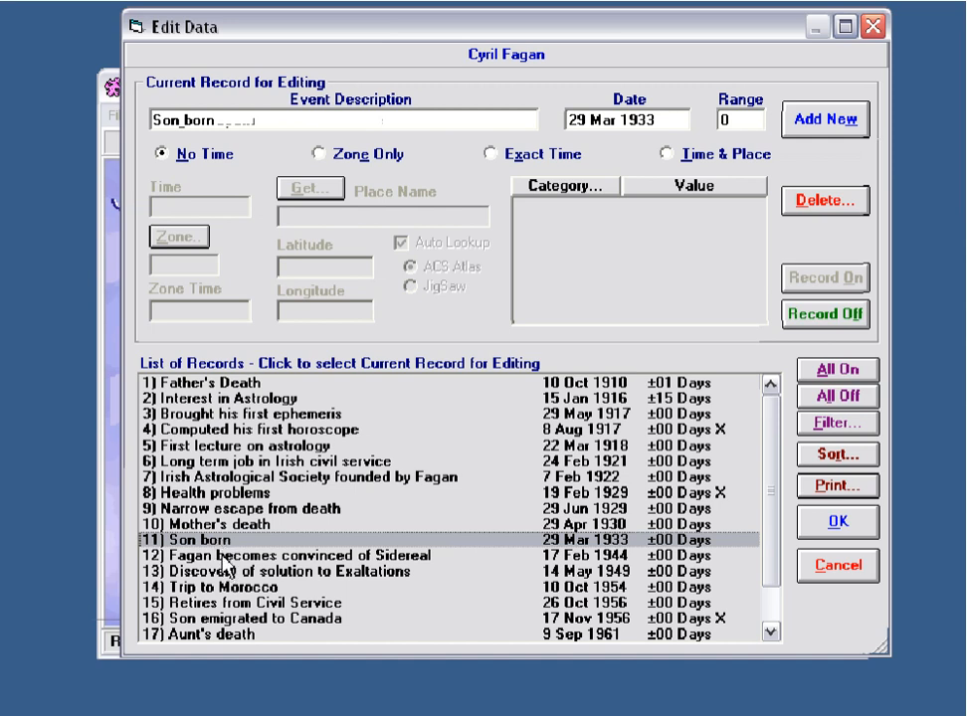
left_click(223, 587)
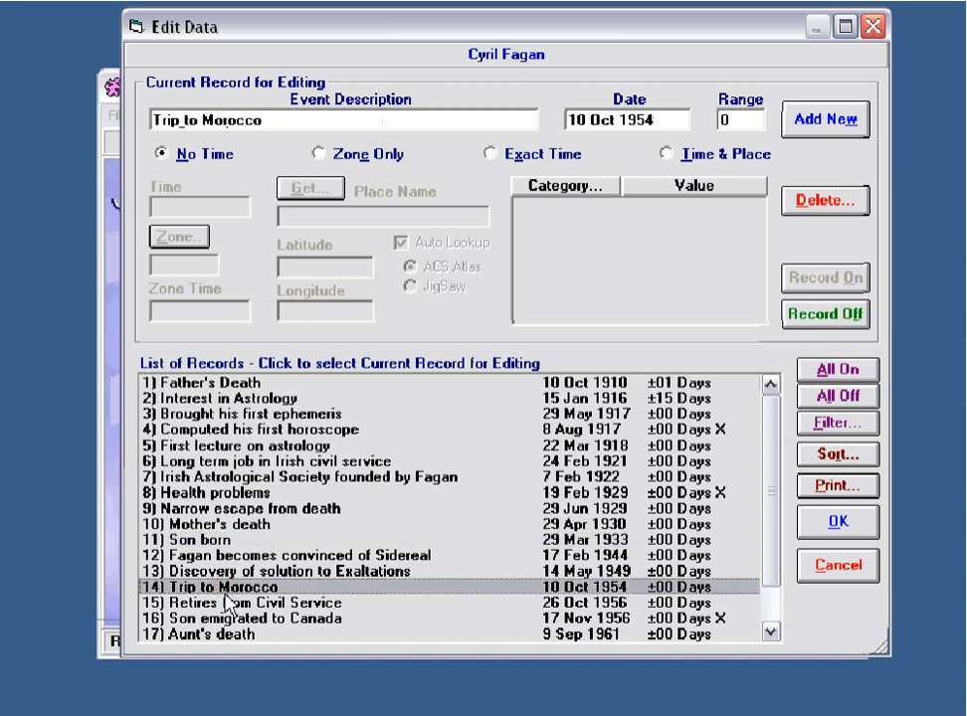
left_click(221, 601)
left_click(223, 617)
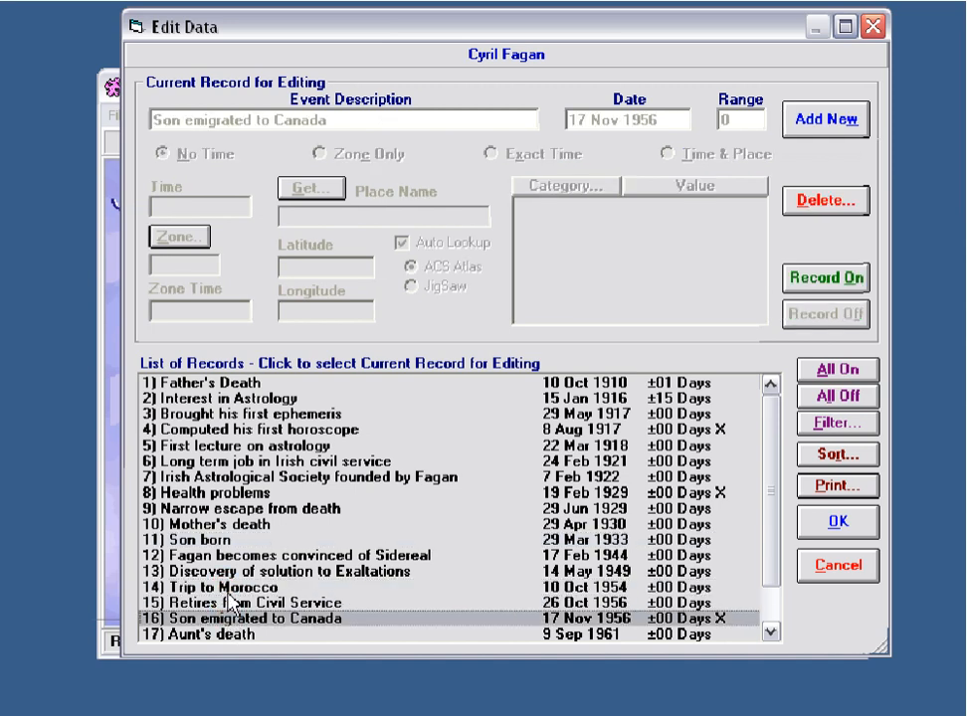
Examine the date ranges of the first two records, the end of the list, and the Narrow escape from death and First lecture on astrology records
left_click(233, 384)
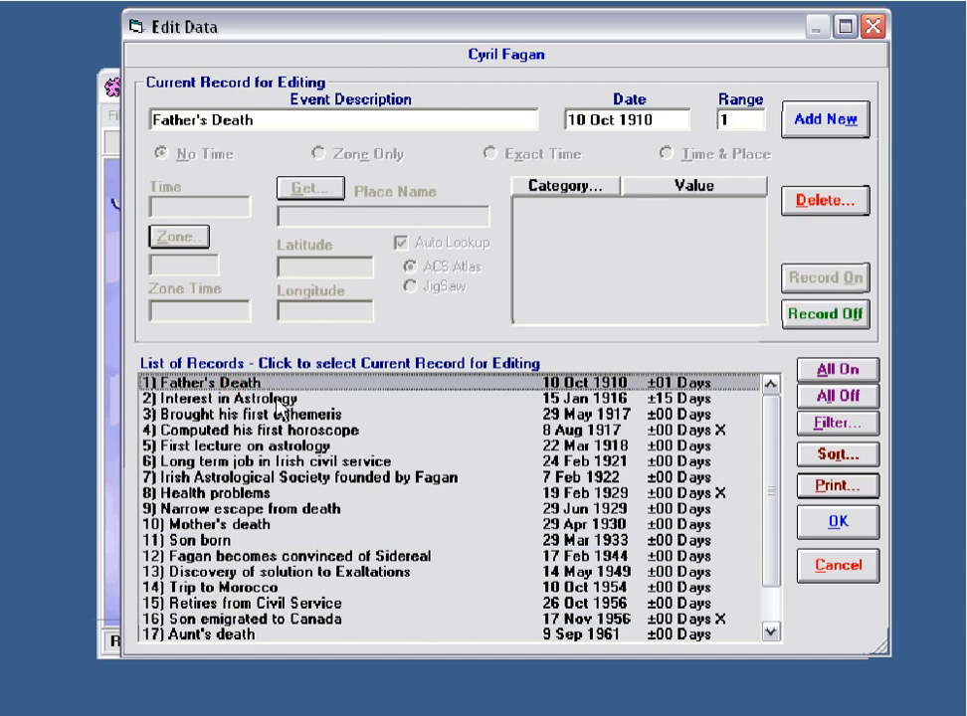
left_click(612, 398)
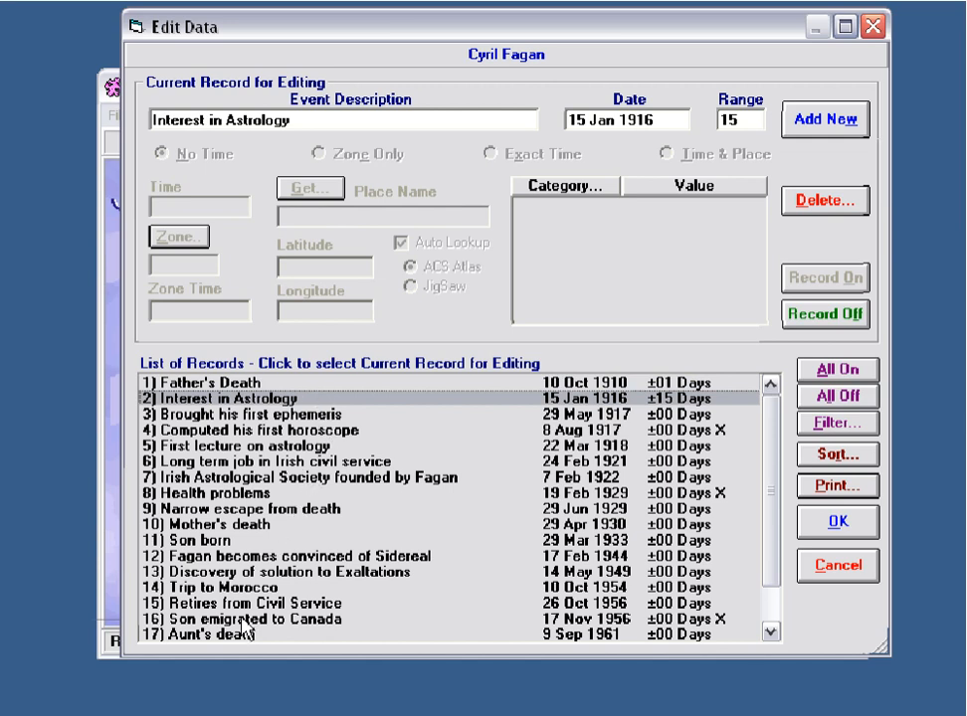
left_click_drag(767, 537, 767, 589)
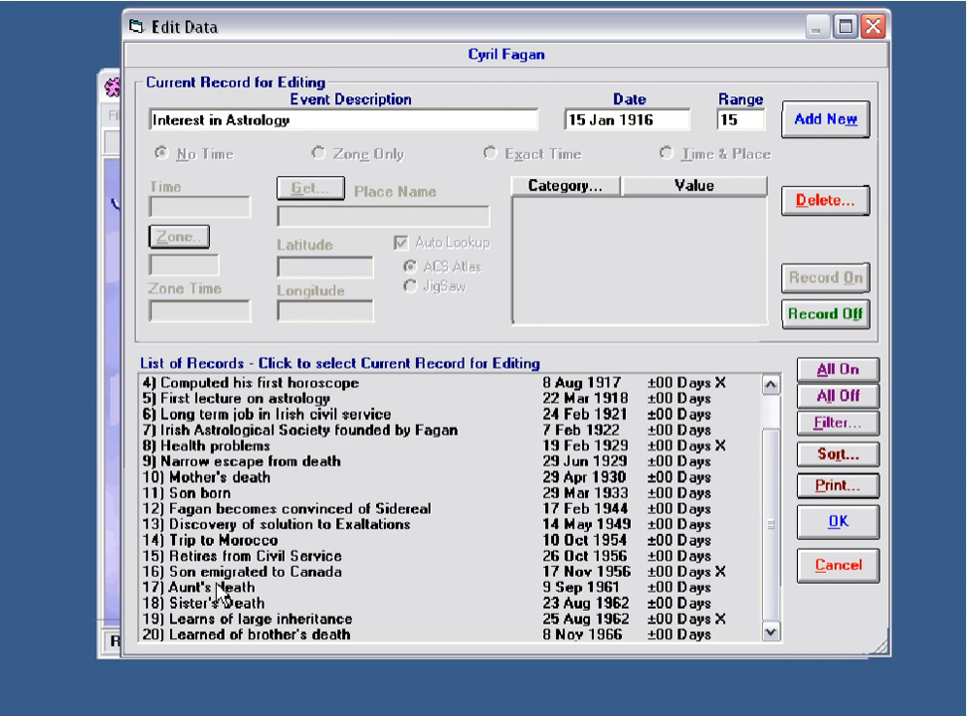
left_click(201, 462)
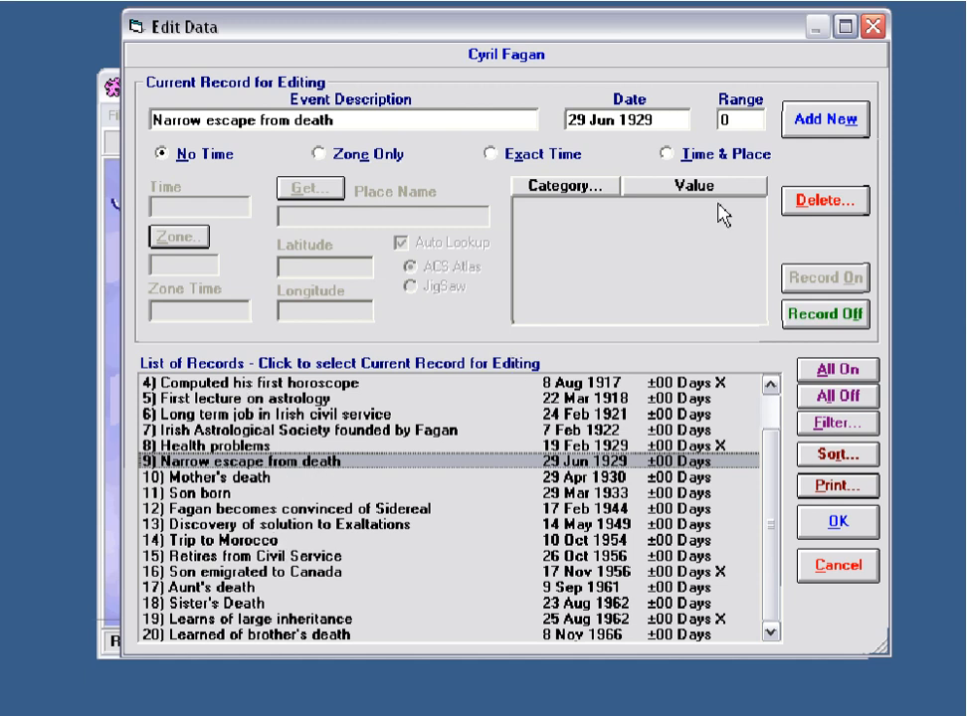
left_click(281, 397)
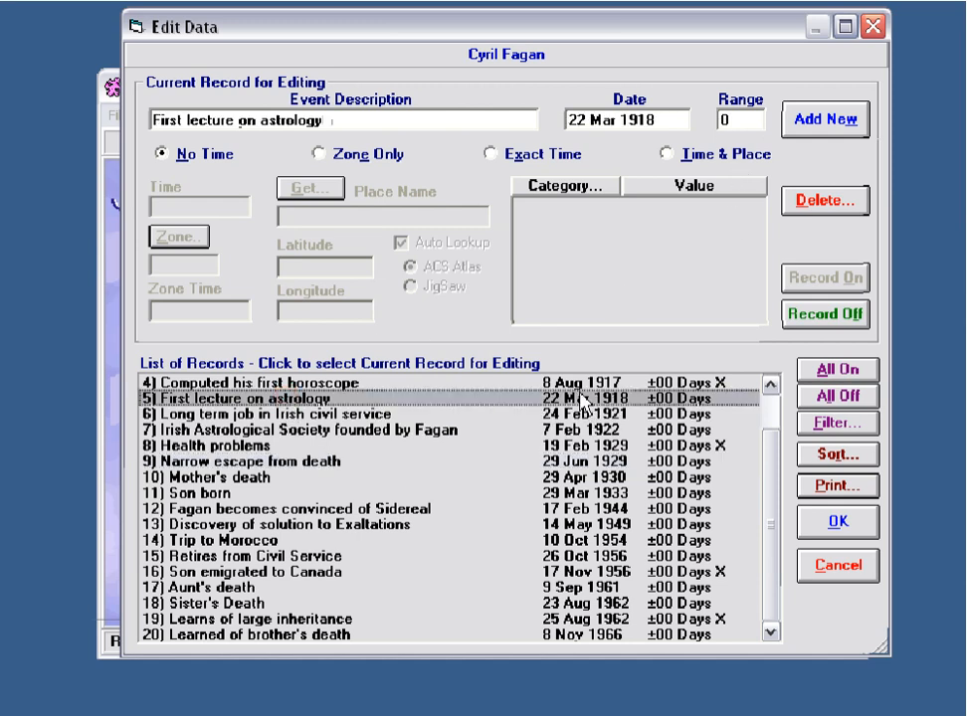
Check the date range of the Interest in Astrology record and accept the event data
scroll(761, 458, "up", 1)
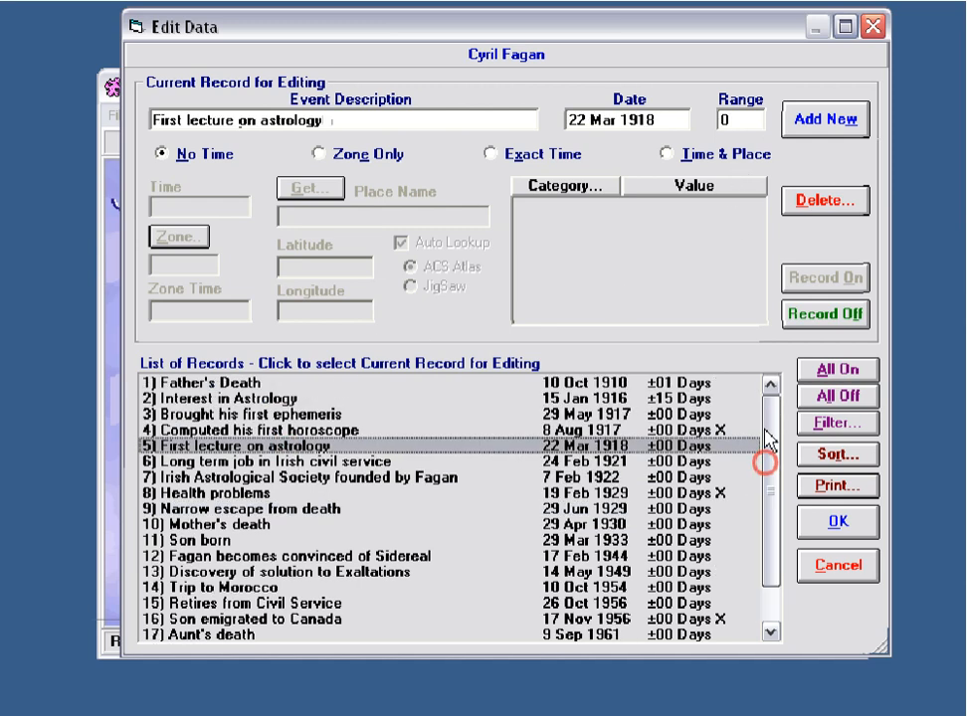
left_click(685, 394)
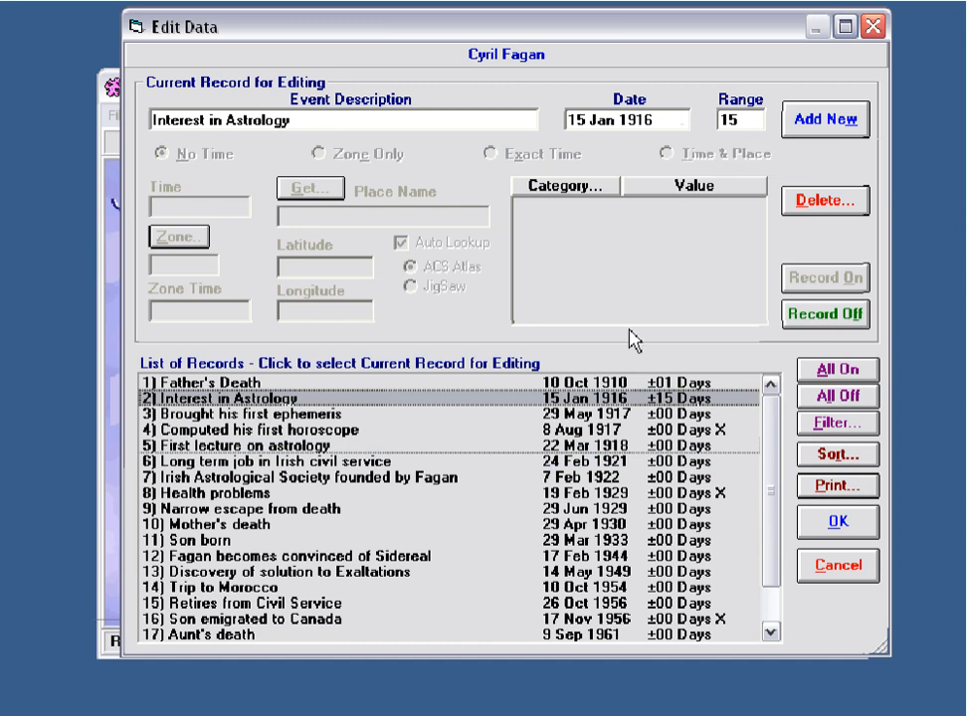
left_click(833, 522)
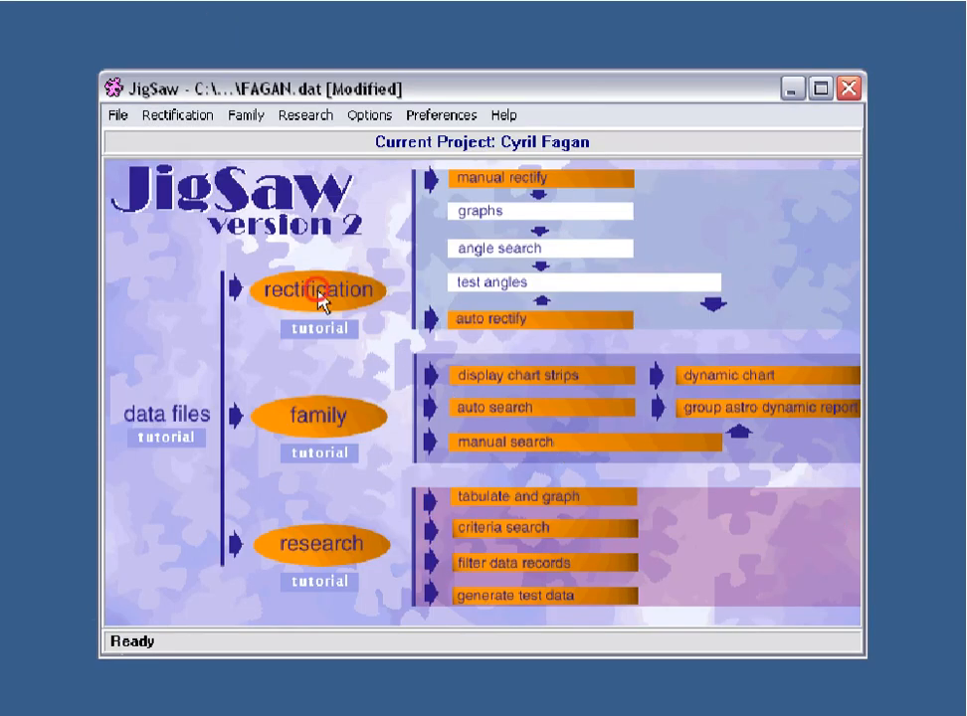
Open manual rectification for the project and set Graph 3 to geocentric transits of Mercury only
left_click(318, 296)
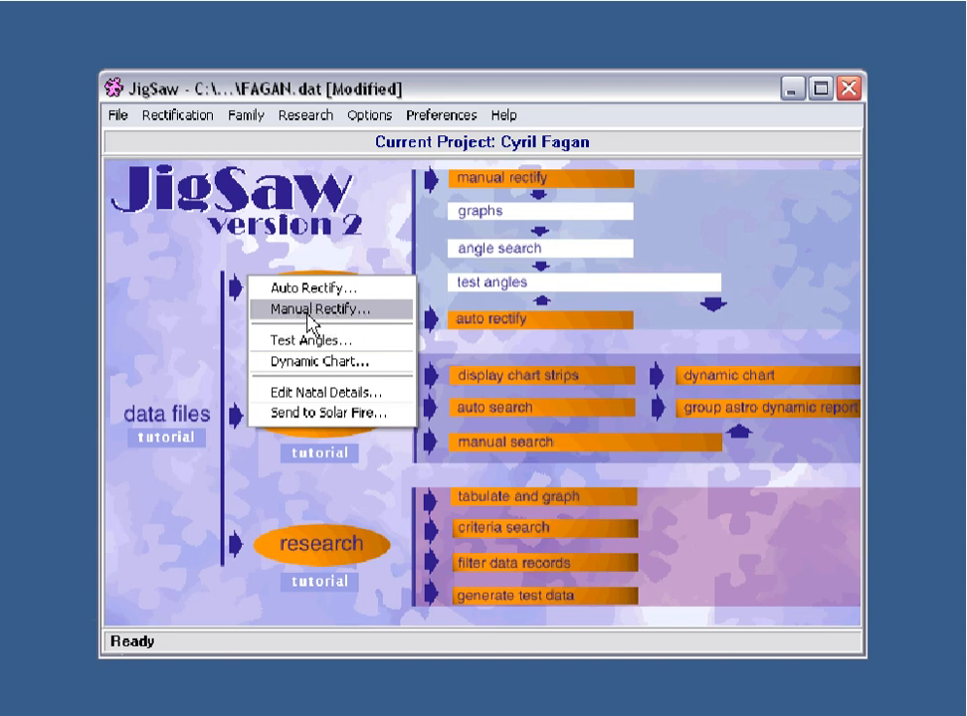
left_click(308, 314)
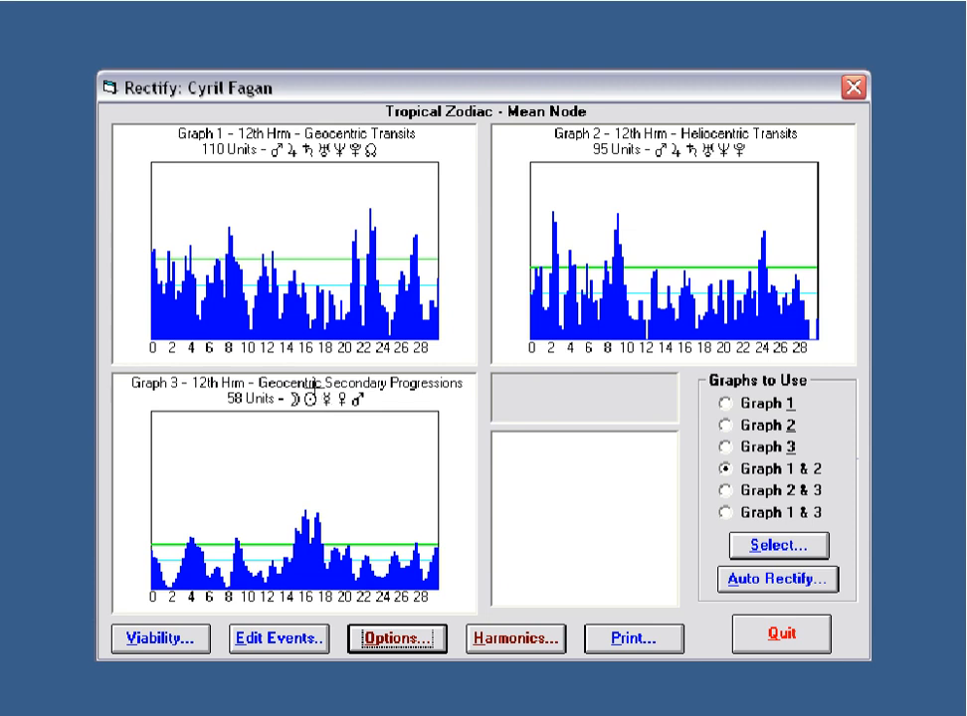
left_click(393, 637)
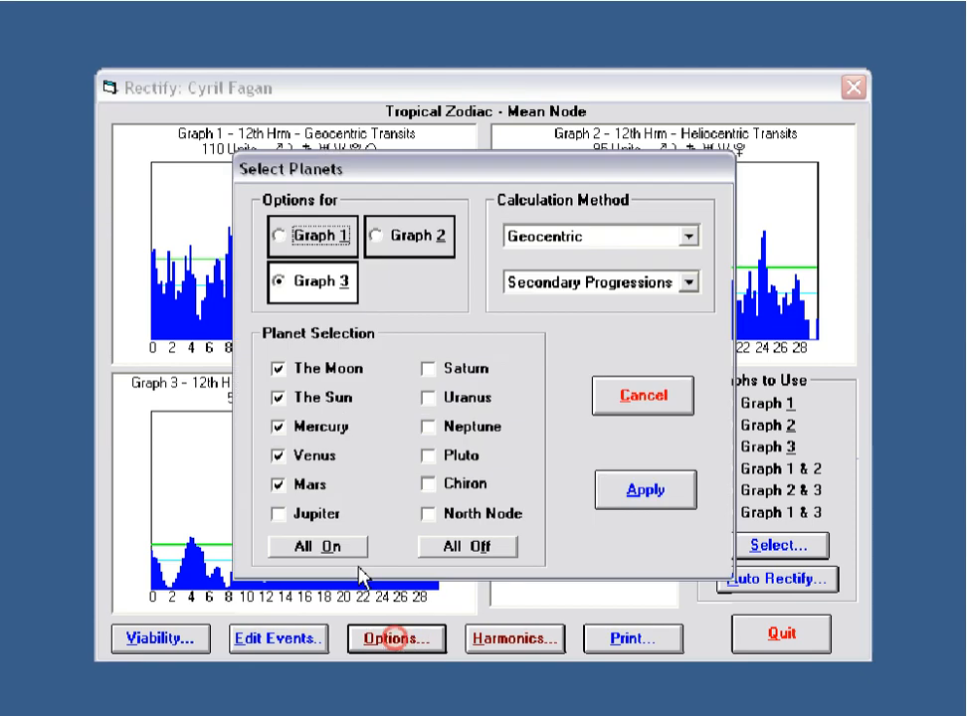
left_click(279, 457)
left_click(279, 485)
left_click(279, 396)
left_click(279, 368)
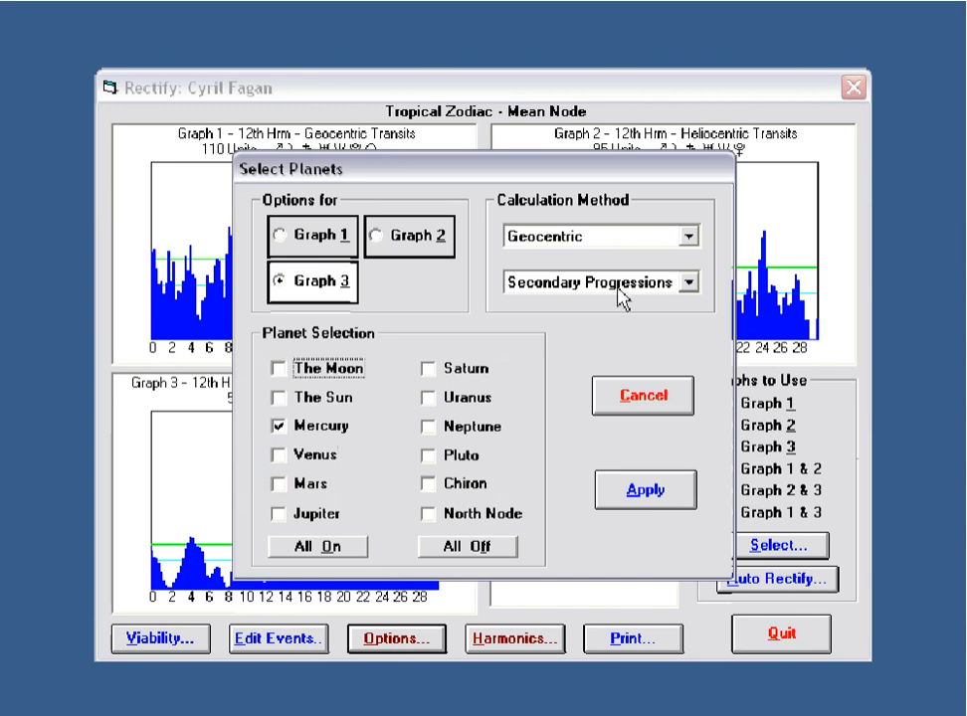
left_click(688, 283)
left_click(600, 302)
left_click(631, 491)
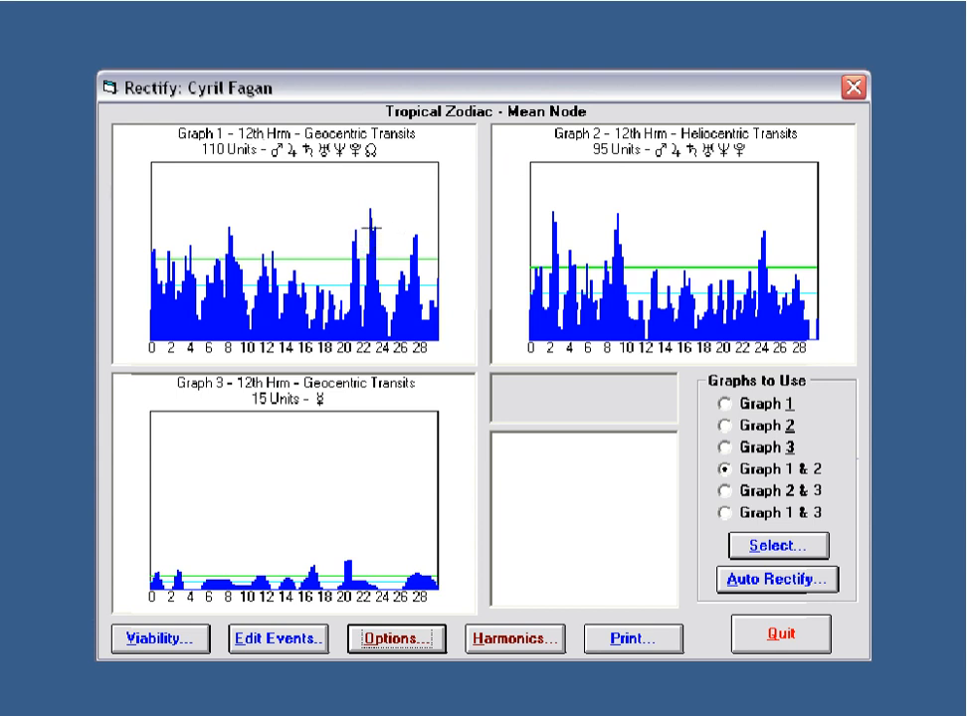
Inspect the degree ranges and heights of the peaks near 8° in Graph 1 and near 9° in Graph 2
left_click(229, 251)
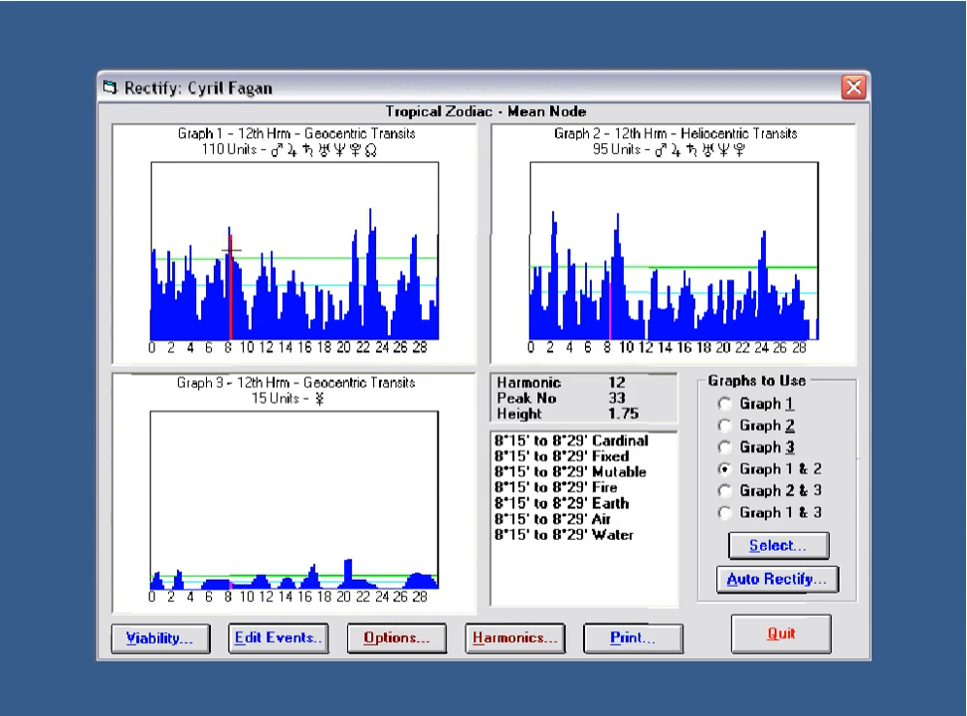
left_click(235, 252)
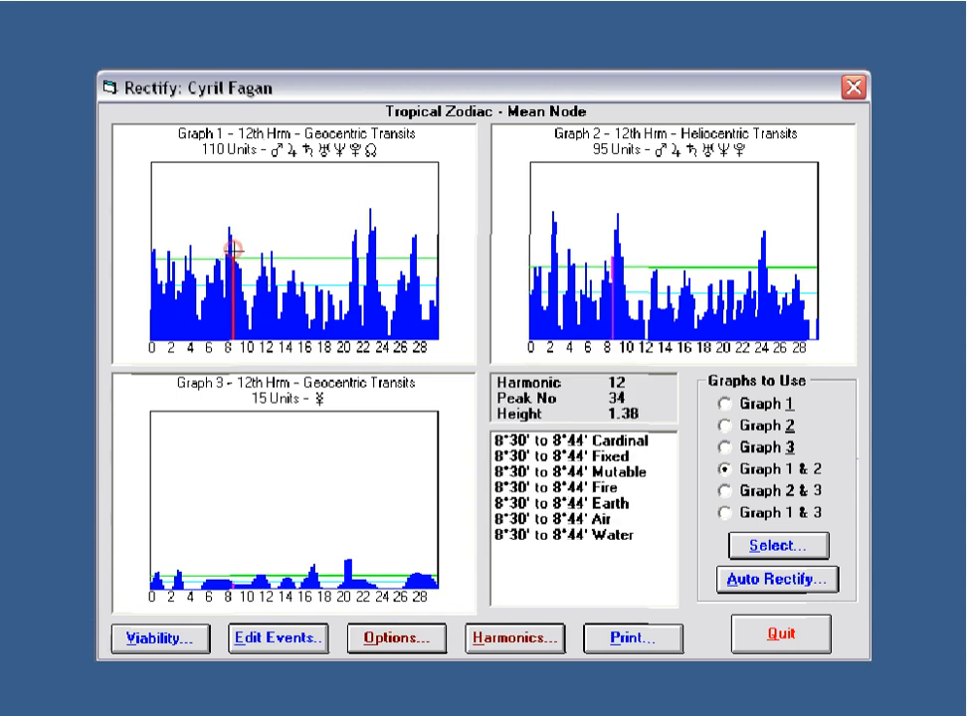
left_click(615, 232)
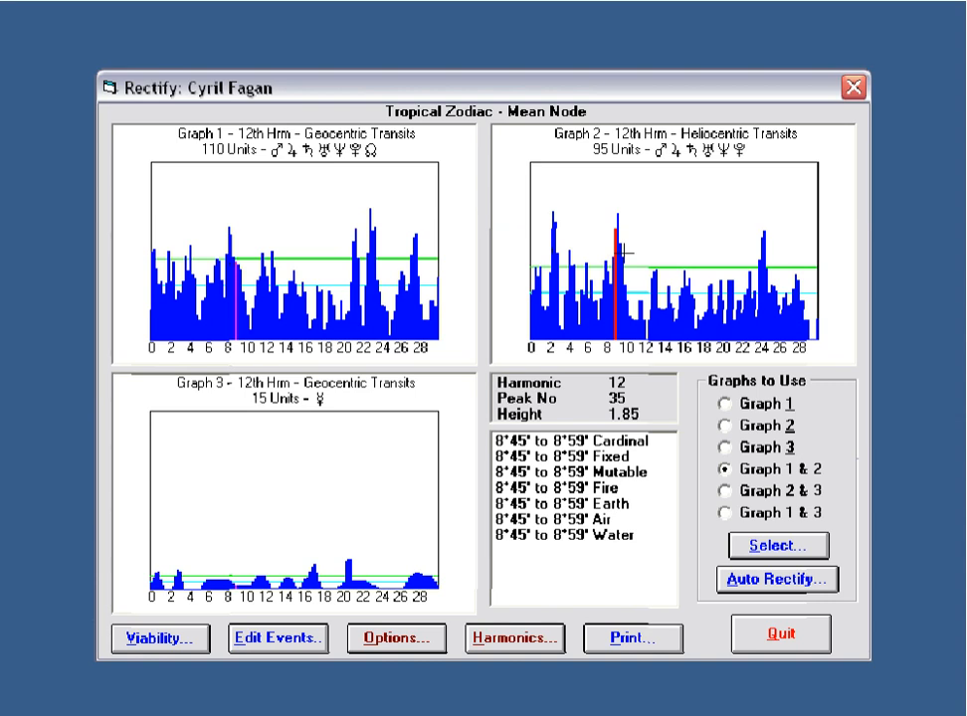
Reopen the event data and examine the records Computed his first horoscope, Health problems, Son emigrated to Canada and Learns of large inheritance
left_click(281, 639)
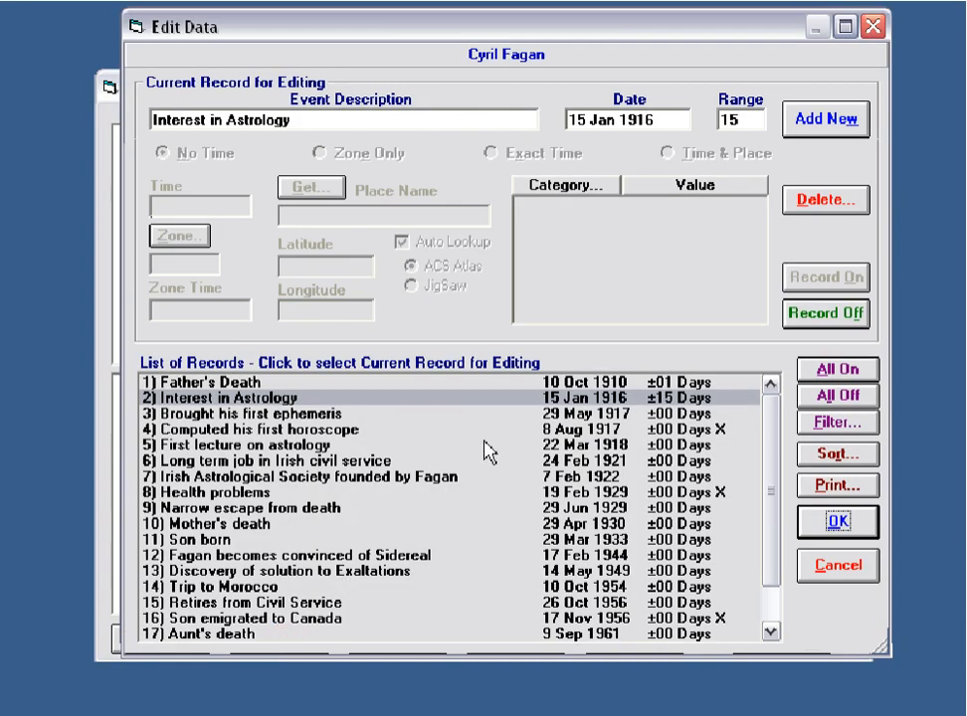
left_click(680, 433)
left_click(658, 492)
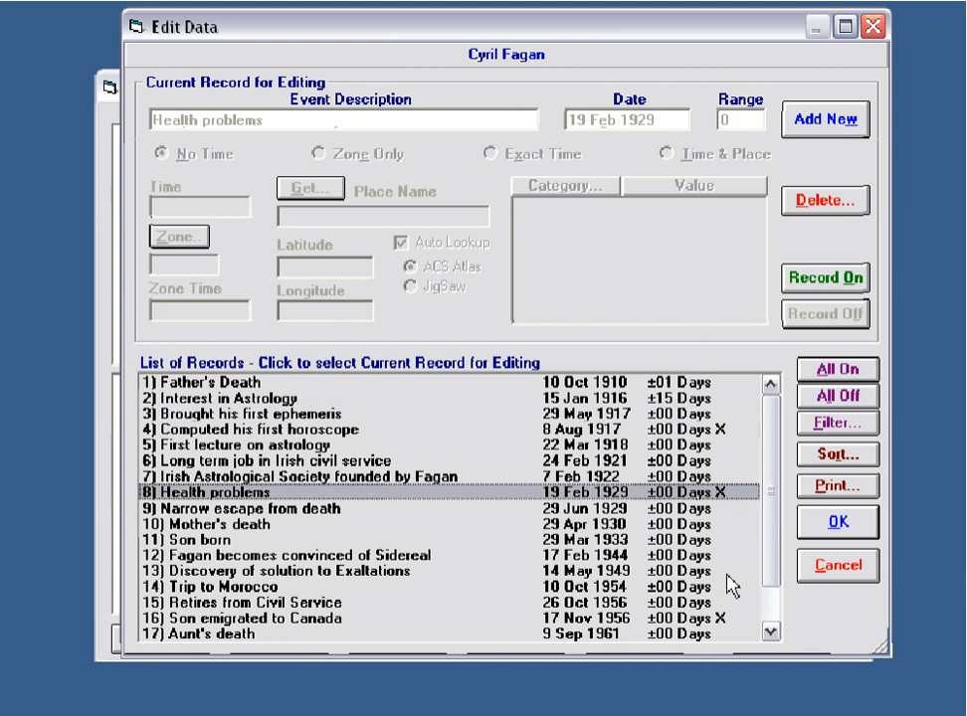
left_click(669, 618)
left_click_drag(773, 532, 774, 597)
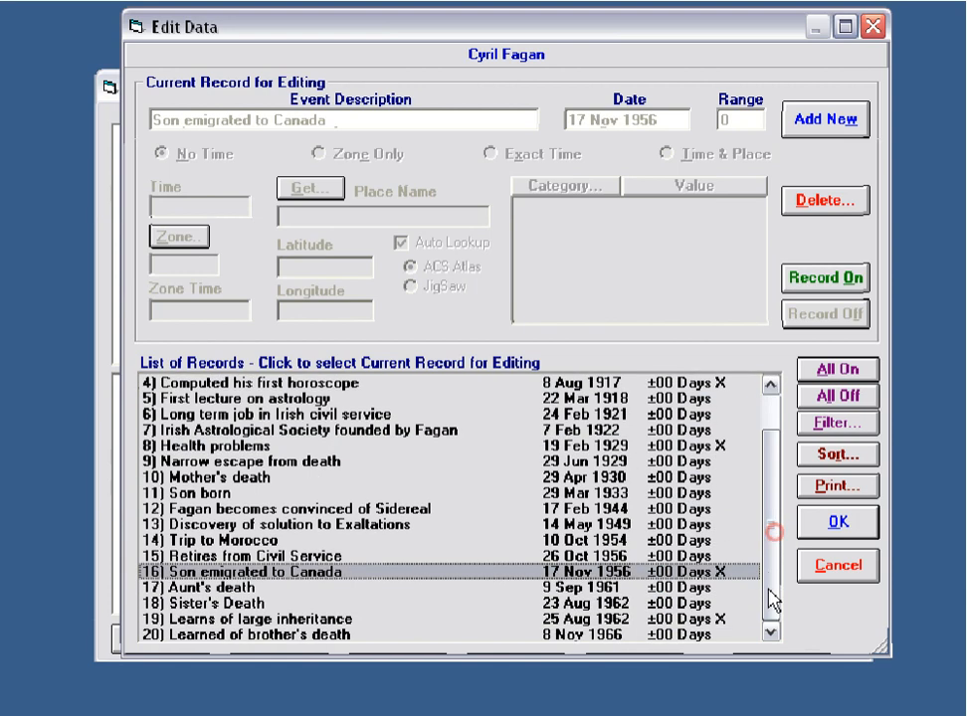
left_click(672, 618)
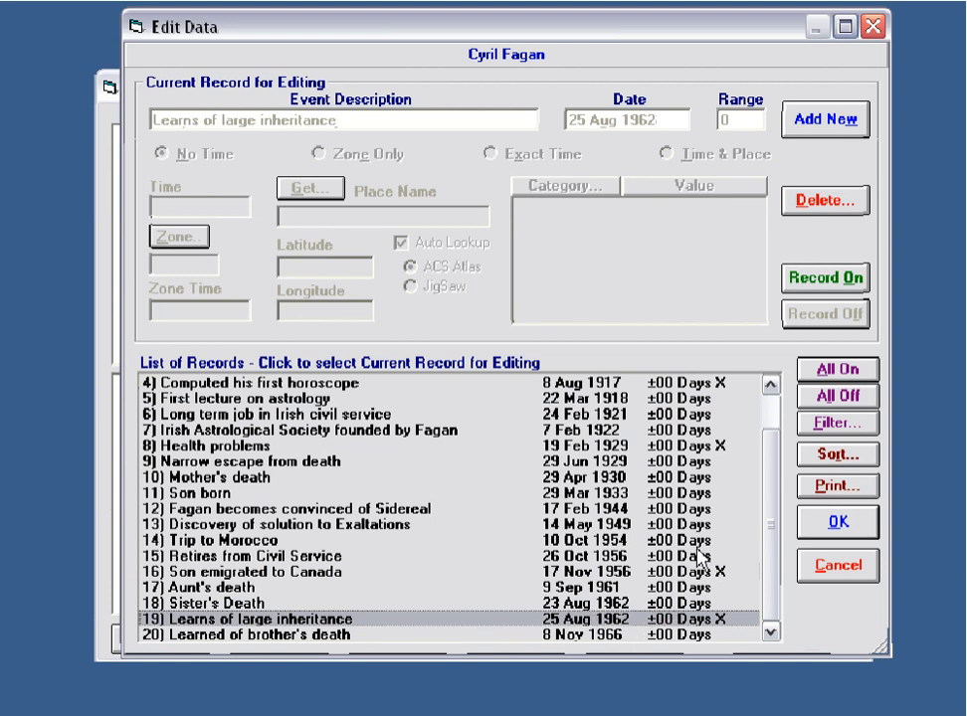
left_click(667, 447)
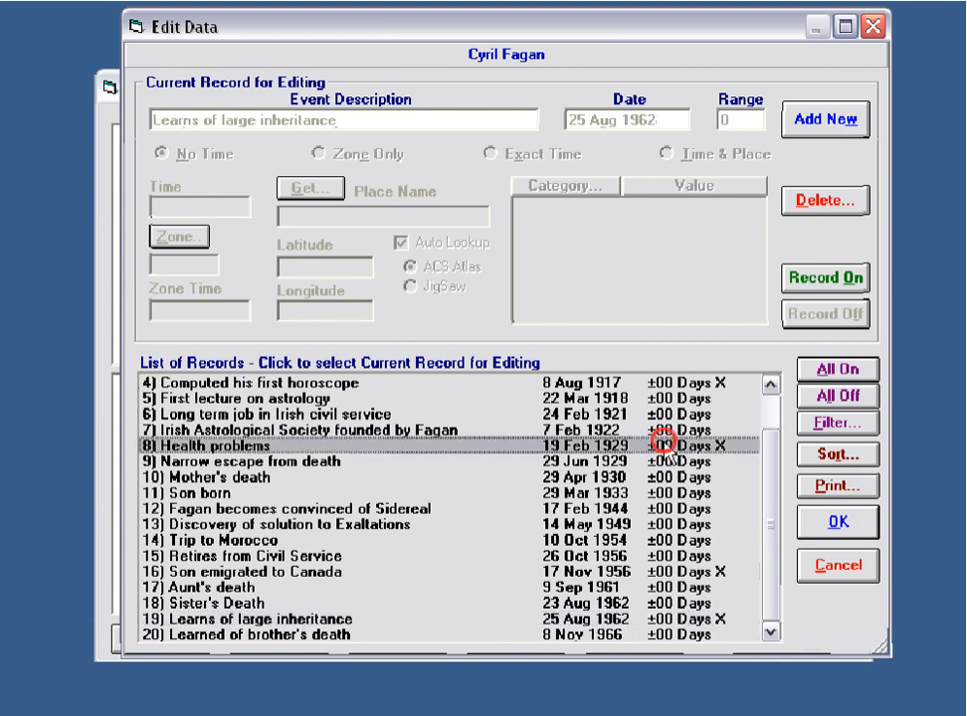
Switch off the Sister's Death record and switch on the Learns of large inheritance record
left_click(609, 603)
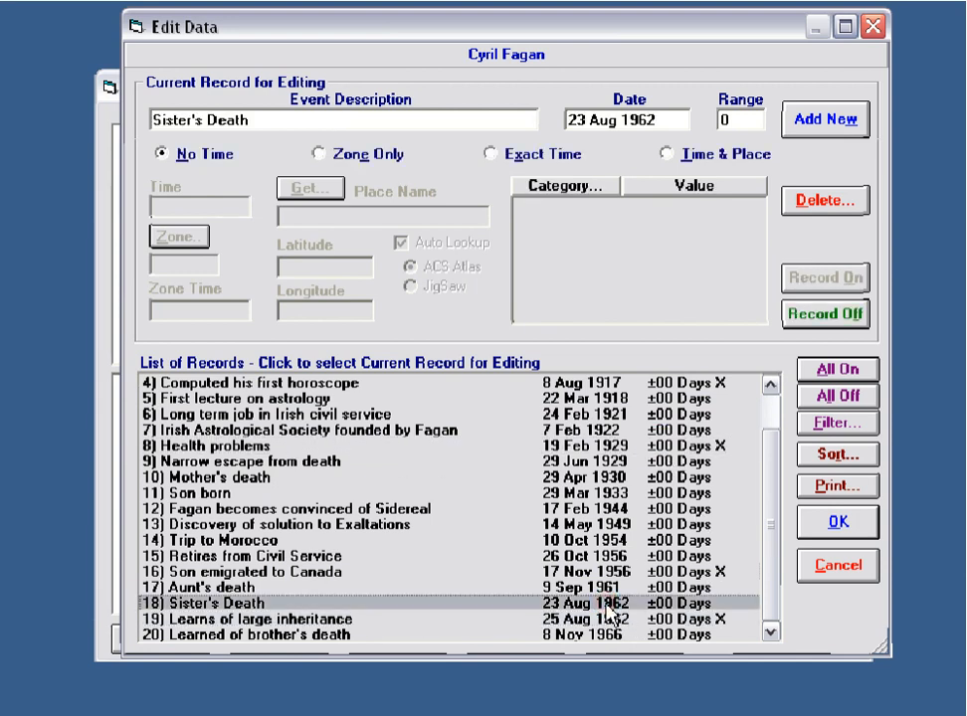
left_click(808, 314)
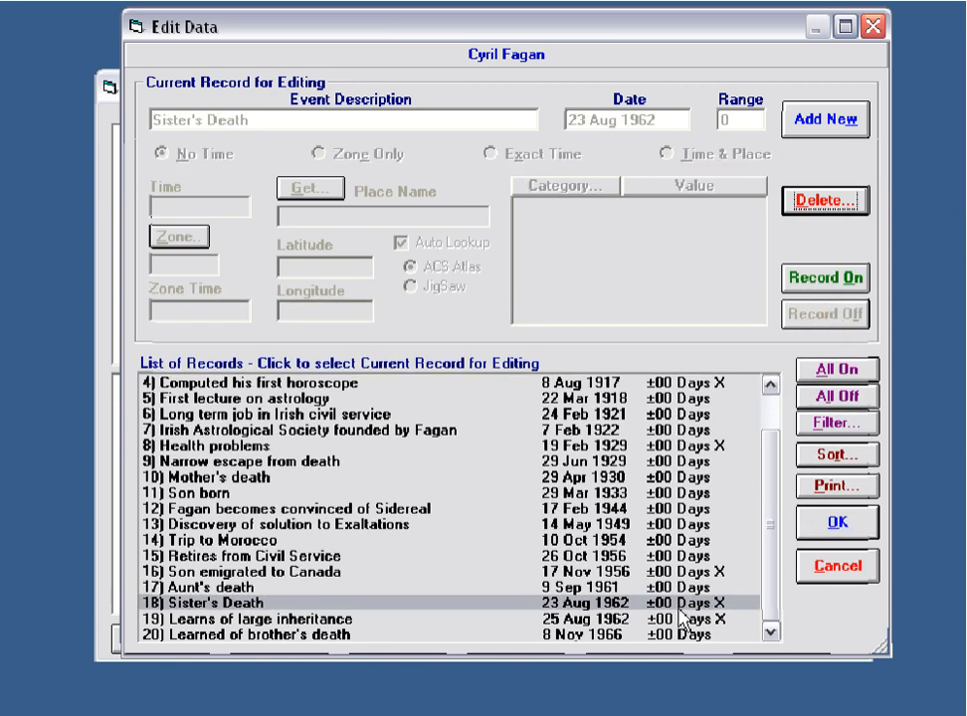
left_click(674, 619)
left_click(821, 278)
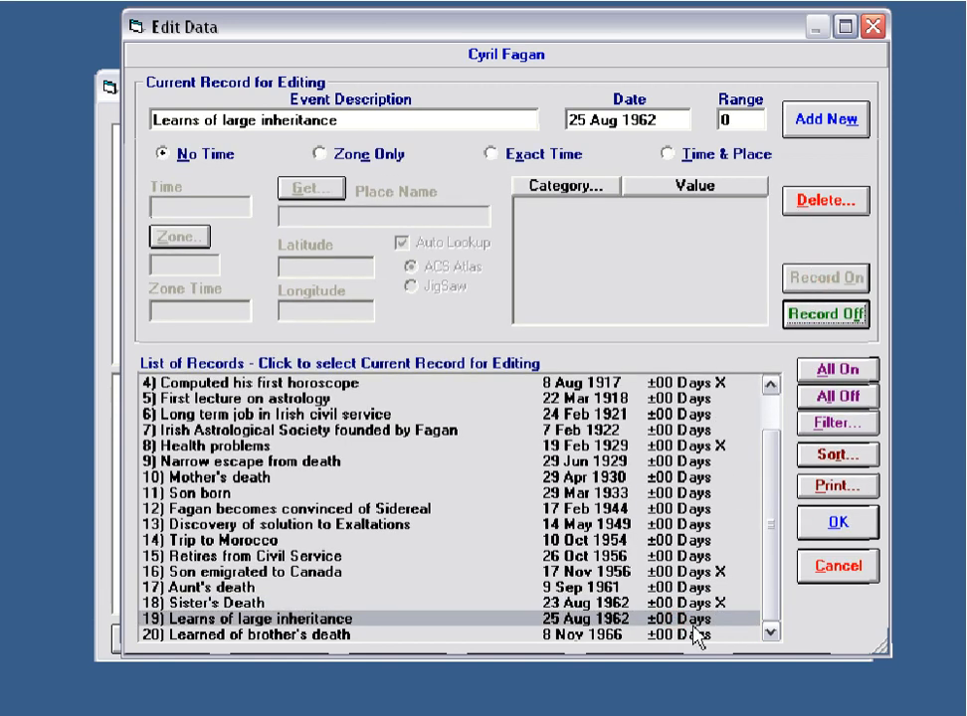
Switch Sister's Death back on and Learns of large inheritance back off, and accept the event data
left_click(656, 604)
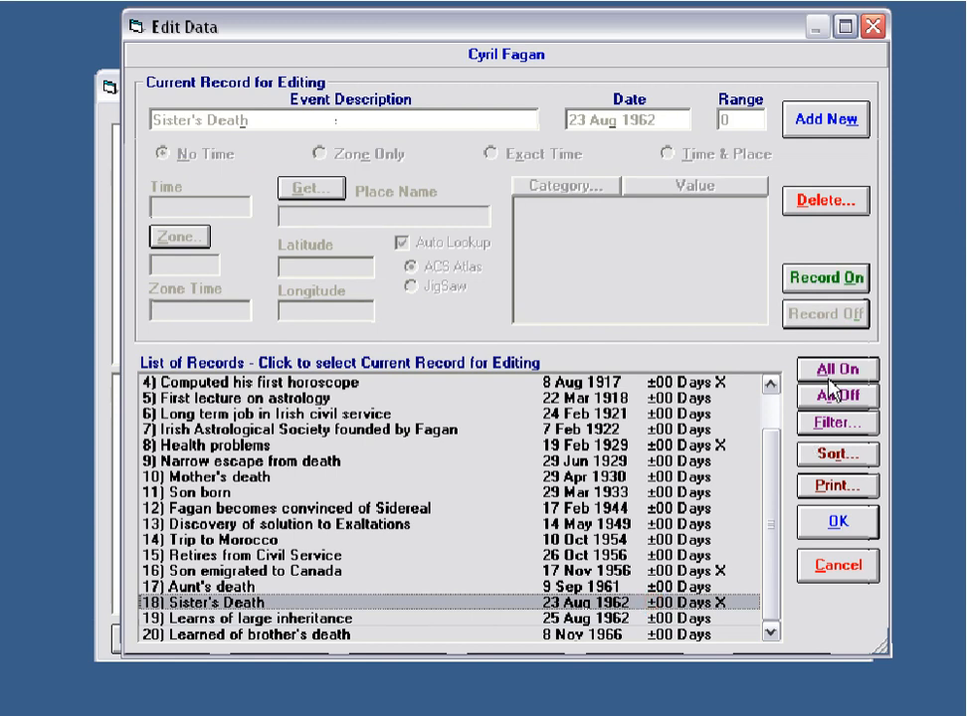
left_click(806, 279)
left_click(672, 618)
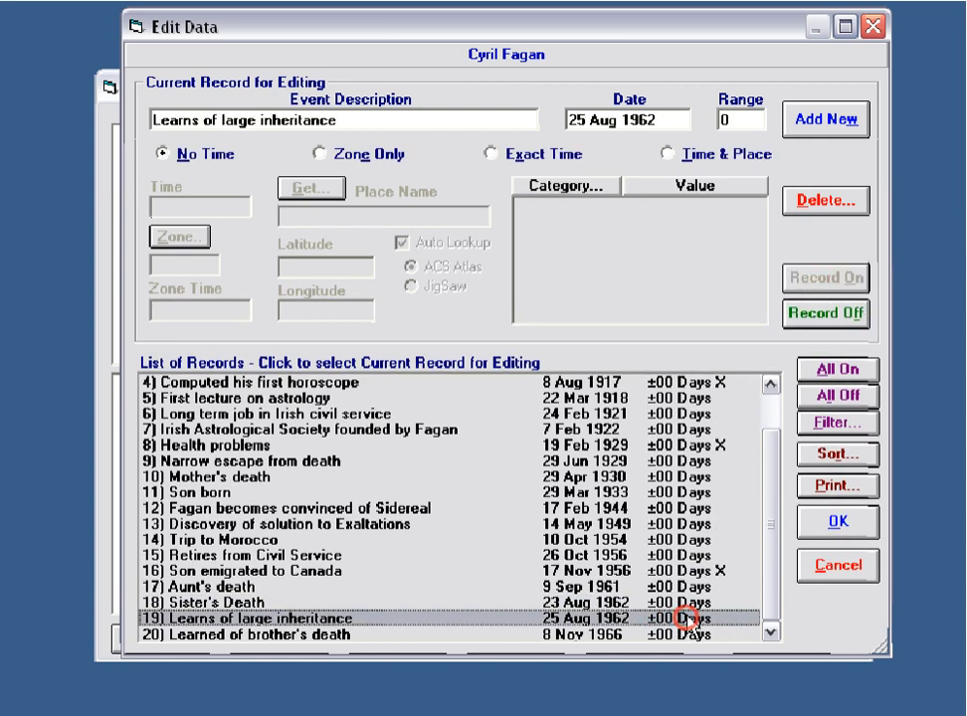
left_click(824, 314)
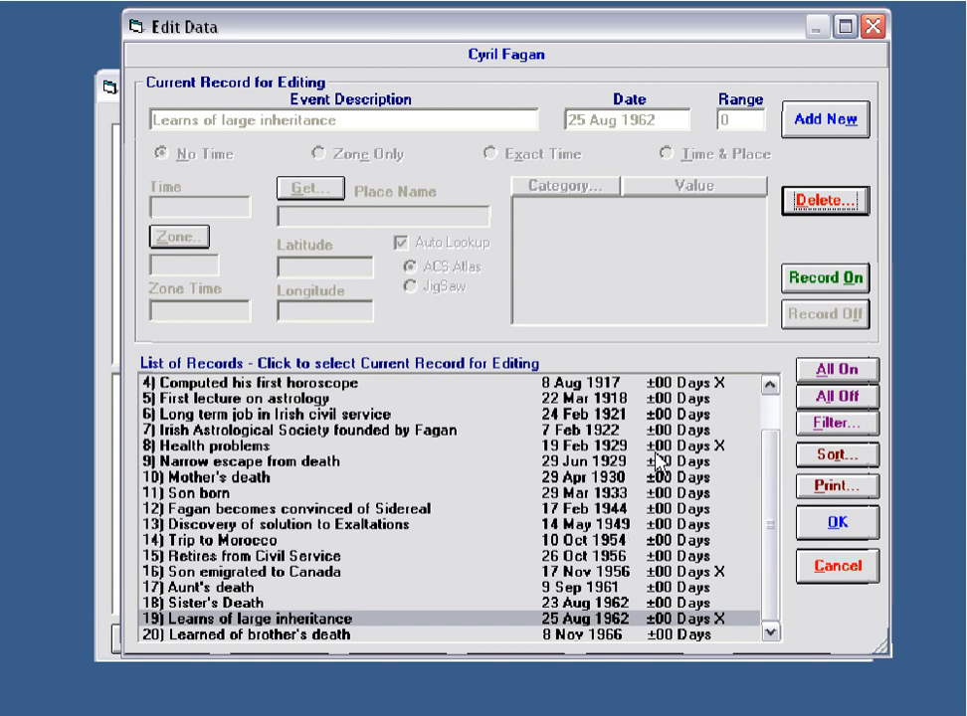
left_click(838, 524)
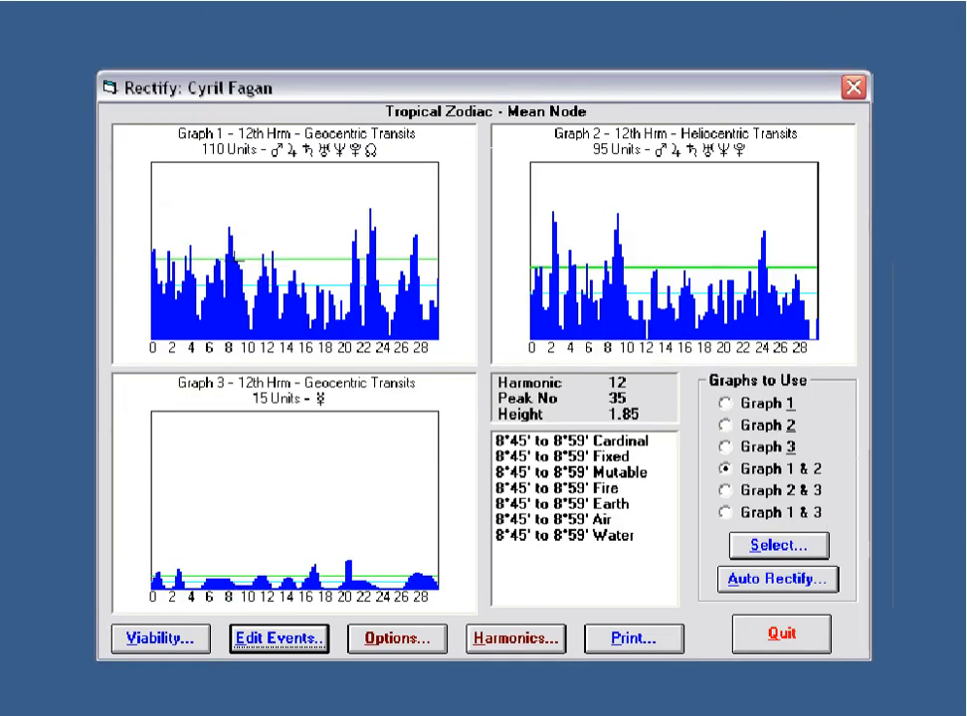
Compare the peaks near 8° in Graph 1 and 9° in Graph 2, and open the angle search for Graph 1 & 2
left_click(229, 261)
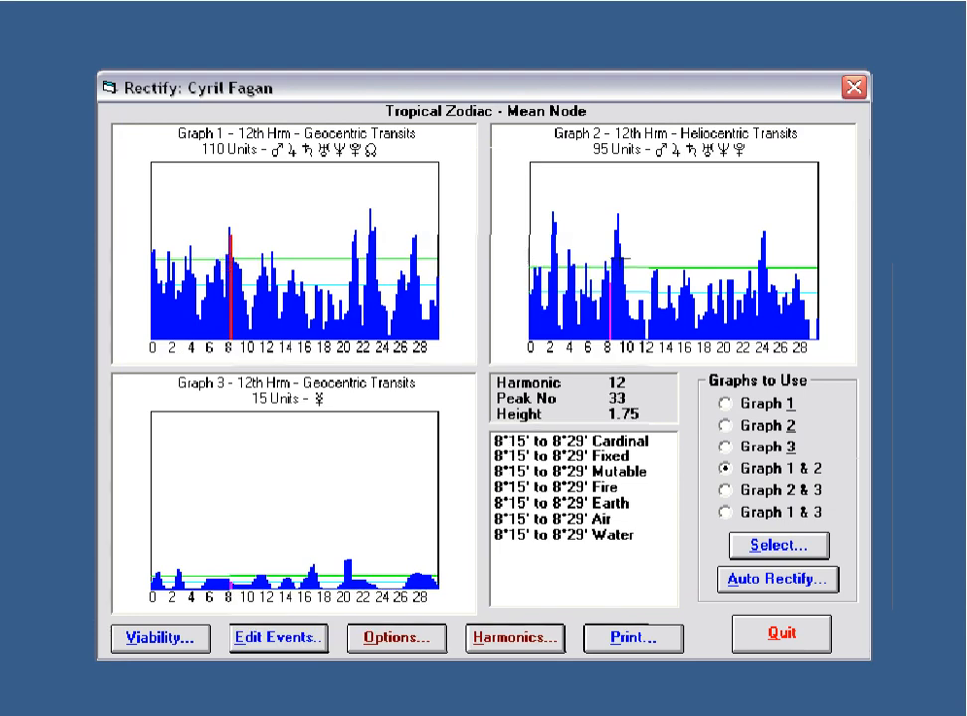
left_click(619, 261)
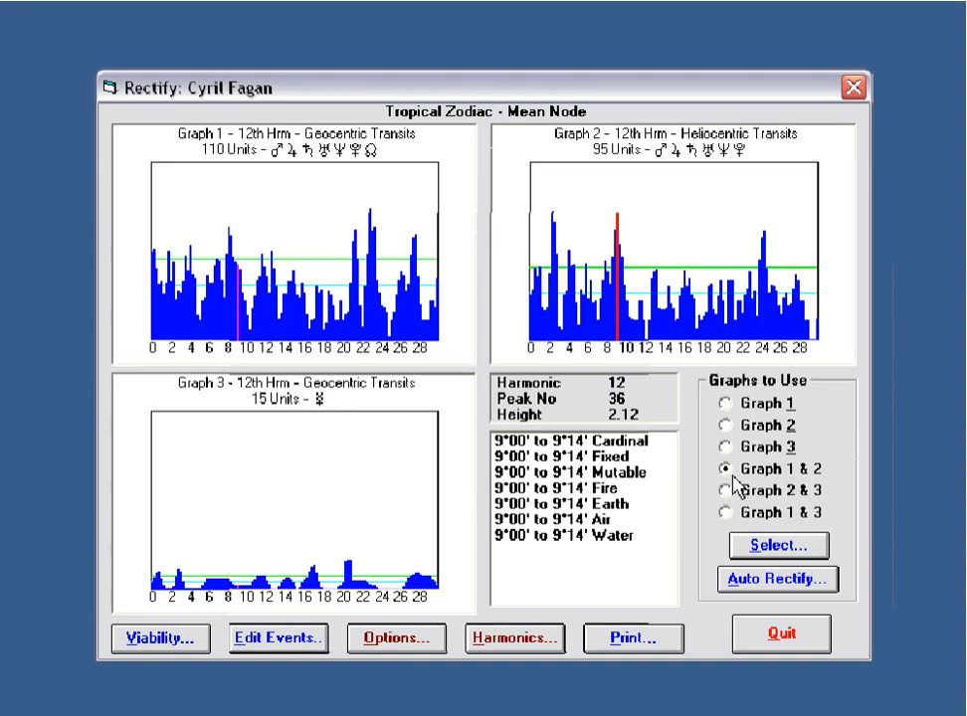
left_click(777, 547)
left_click_drag(457, 107, 428, 79)
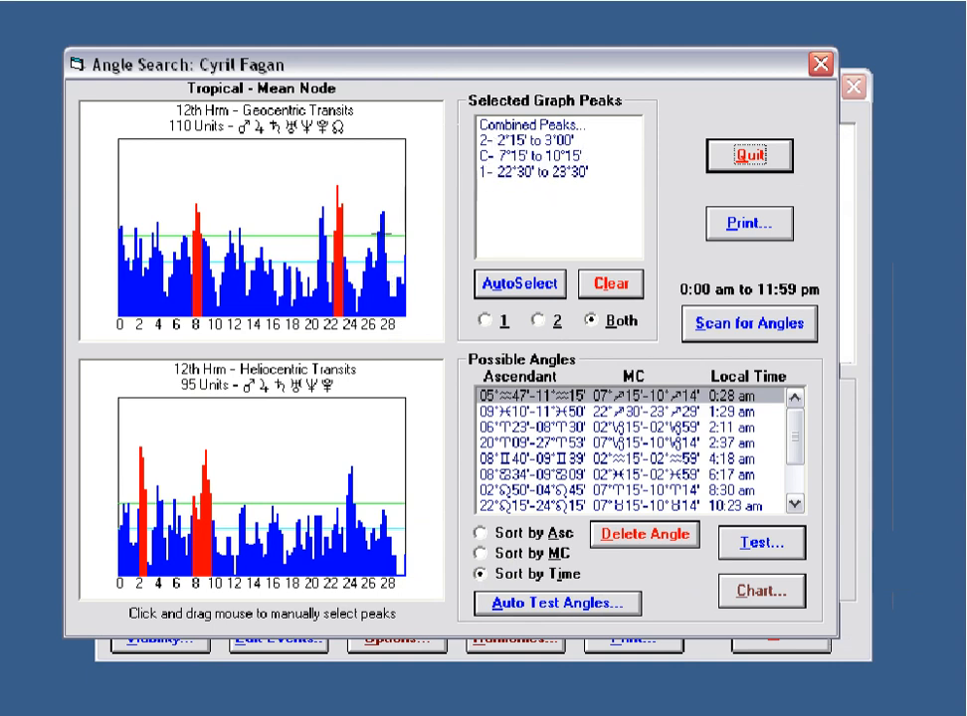
Manually add the geocentric peaks near 27°, 21° and 4° and the heliocentric peak near 24°, and scan for possible angles
left_click_drag(378, 238, 386, 239)
left_click_drag(345, 492, 361, 507)
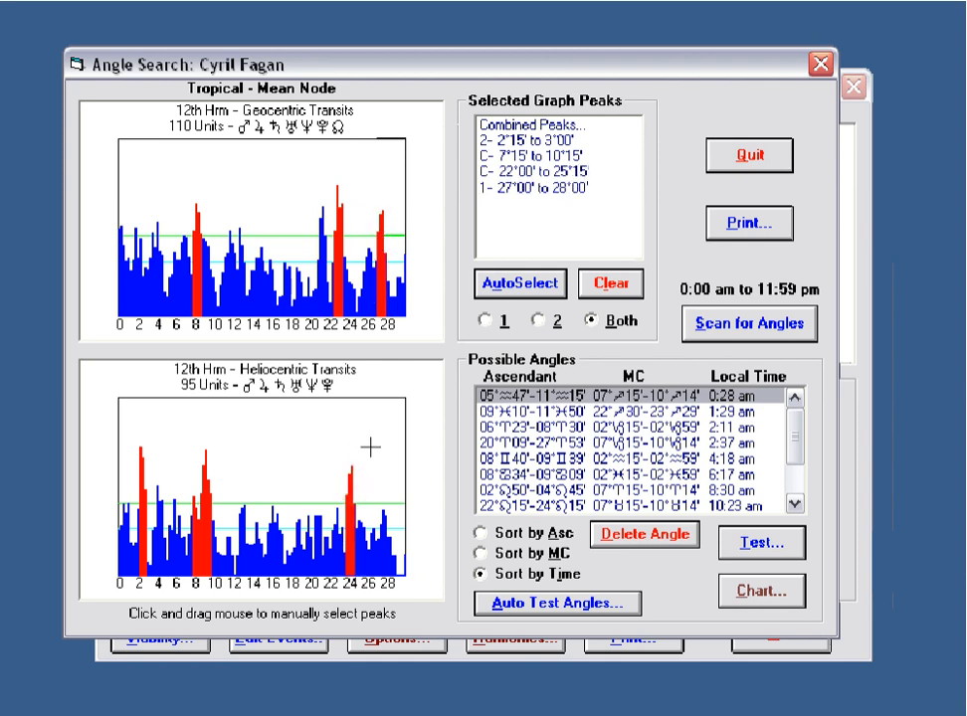
left_click(317, 247)
left_click_drag(317, 245, 327, 244)
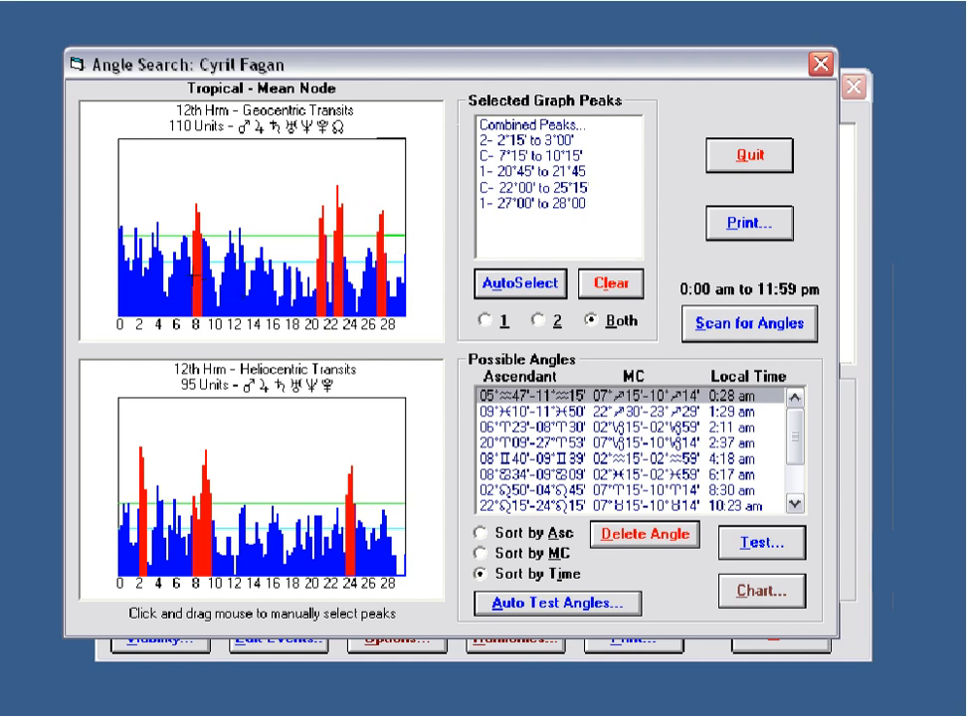
left_click_drag(150, 261, 159, 262)
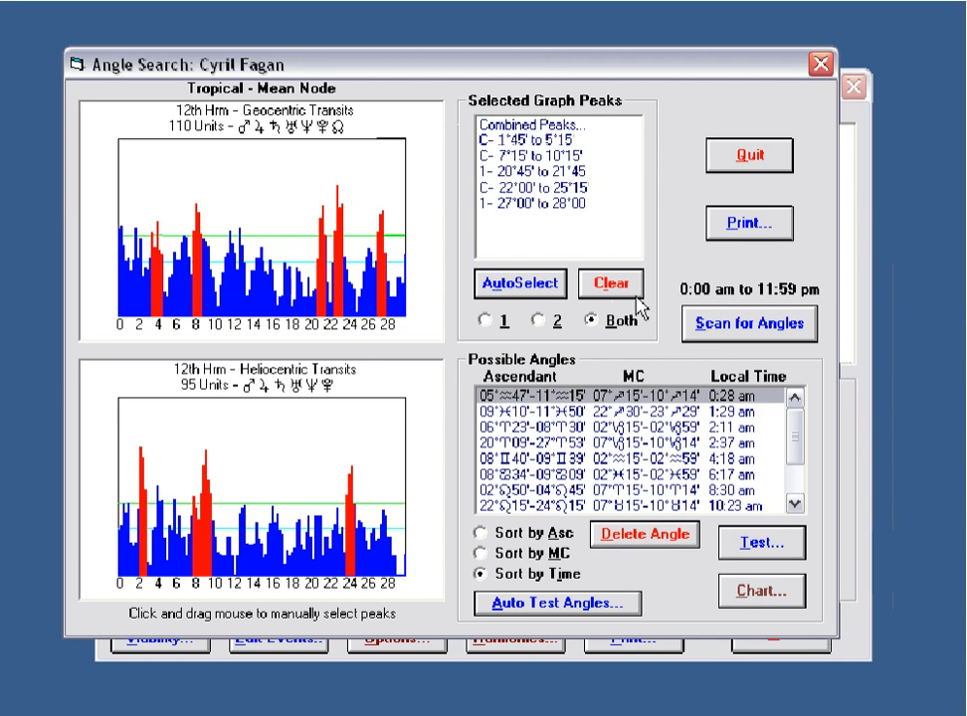
left_click(735, 324)
mouse_move(796, 416)
left_mouse_down()
mouse_move(799, 500)
mouse_move(798, 403)
left_mouse_up()
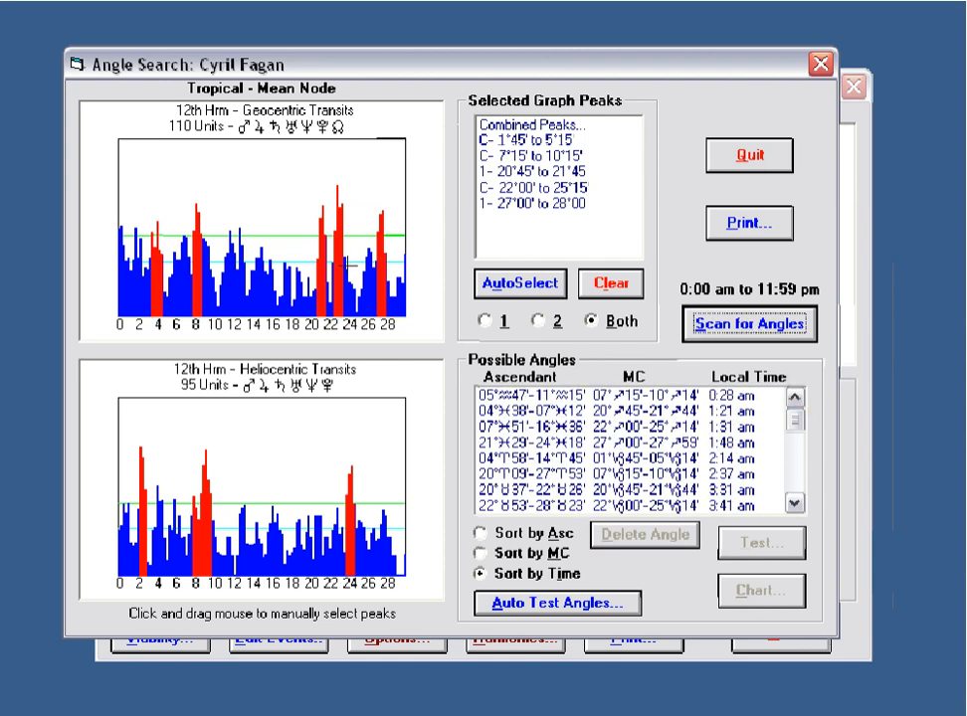
Clear the selected peaks, auto-select peaks from both graphs, and scan for possible angles again
left_click(609, 285)
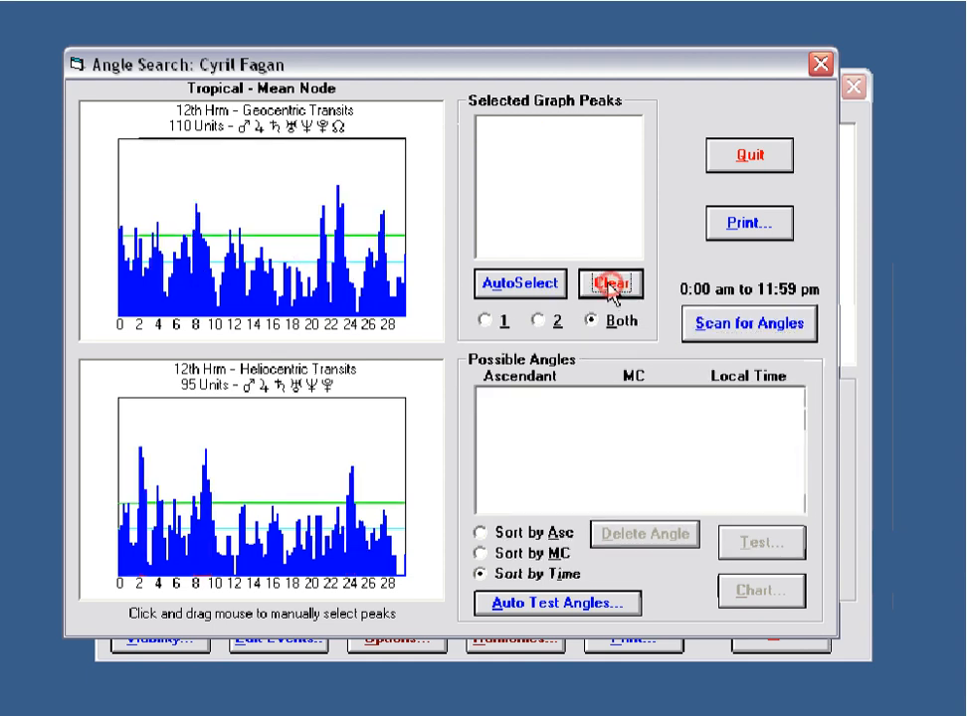
left_click(530, 286)
left_click(762, 330)
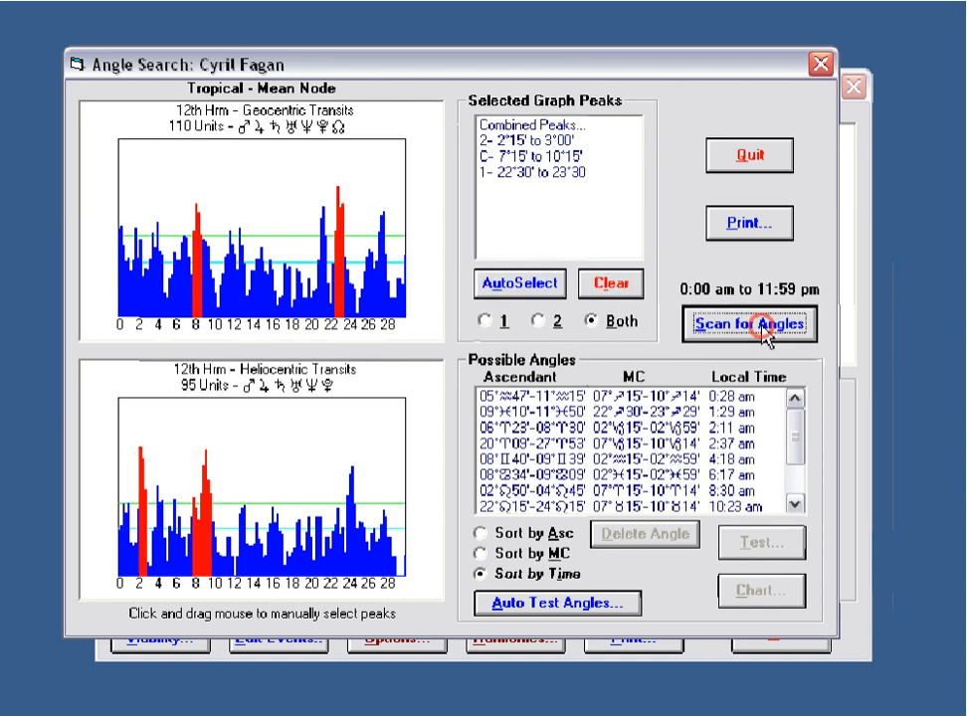
left_click_drag(798, 438, 799, 411)
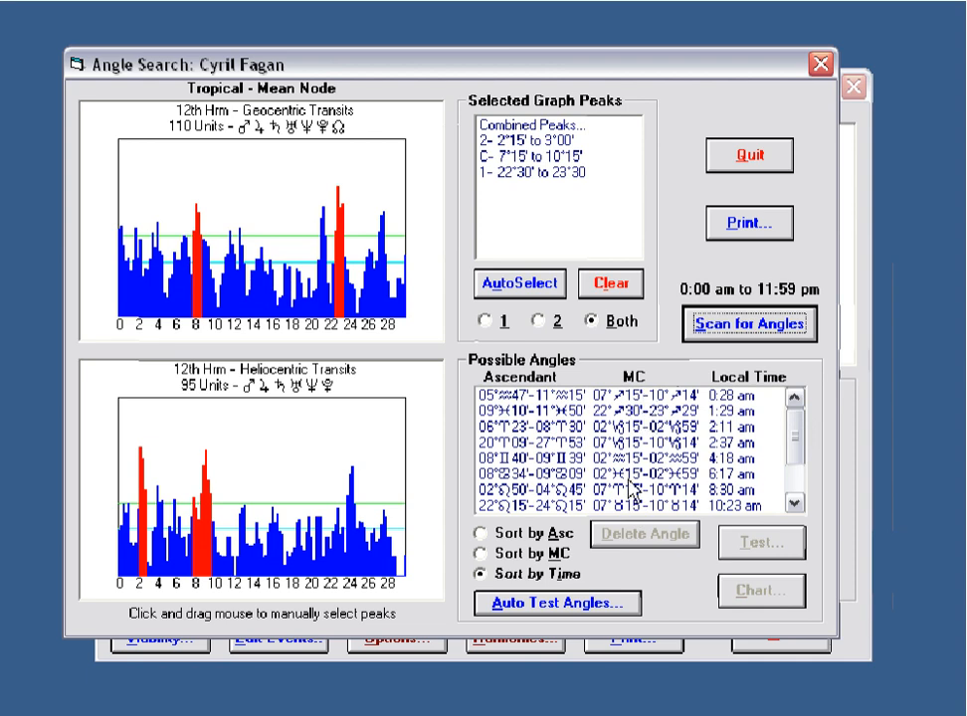
Test the 0:28 am angle against the events with transits, the 2nd Harmonic aspect set and a 2°00' orb
left_click(601, 395)
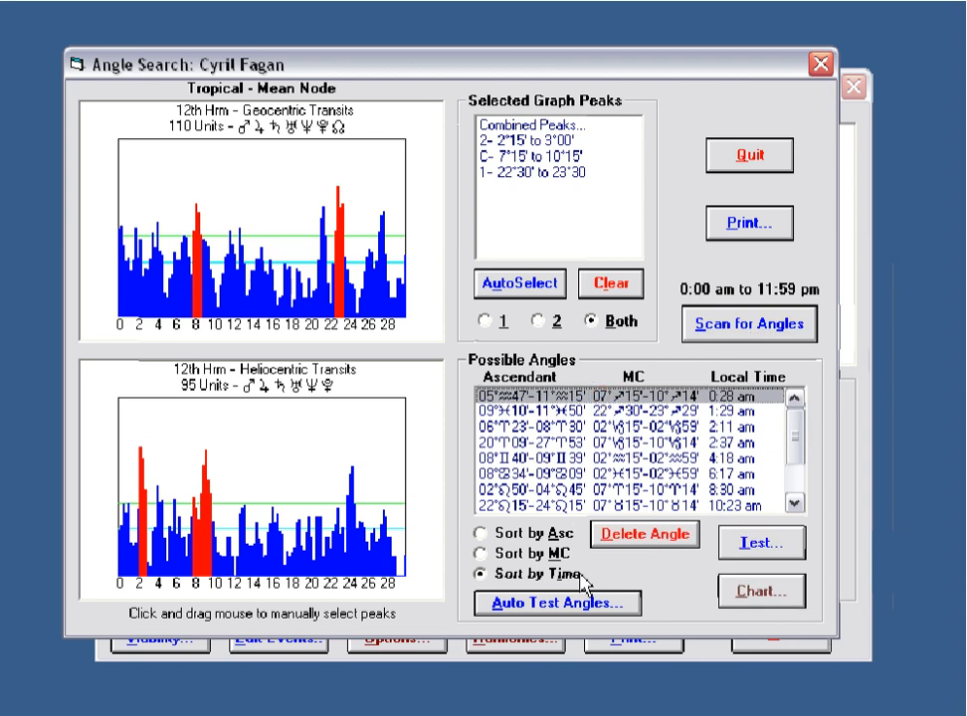
left_click(767, 559)
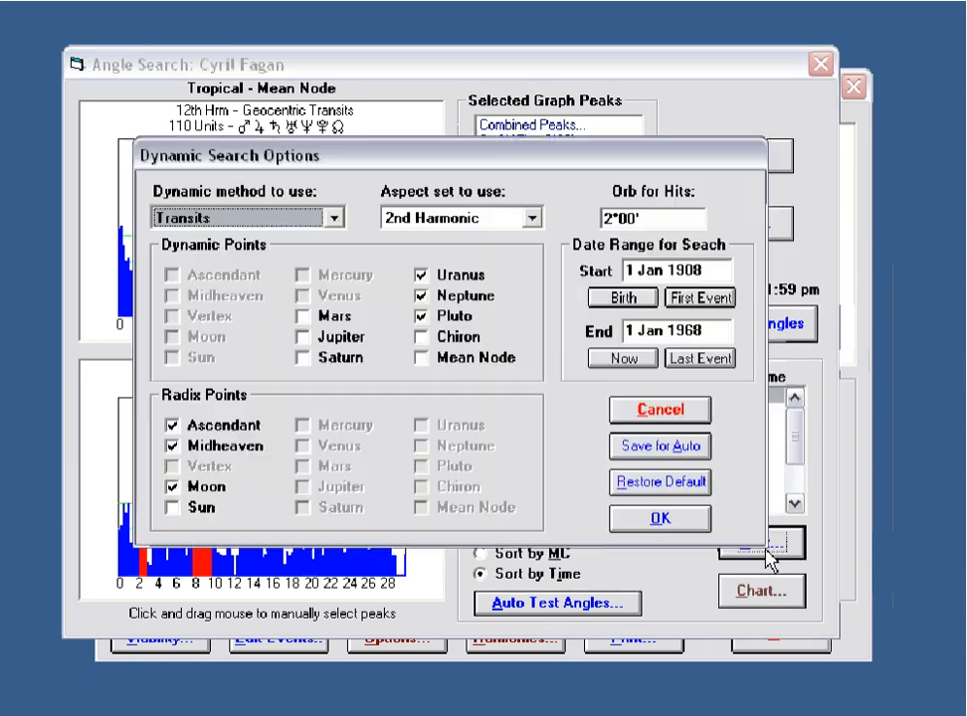
left_click(661, 522)
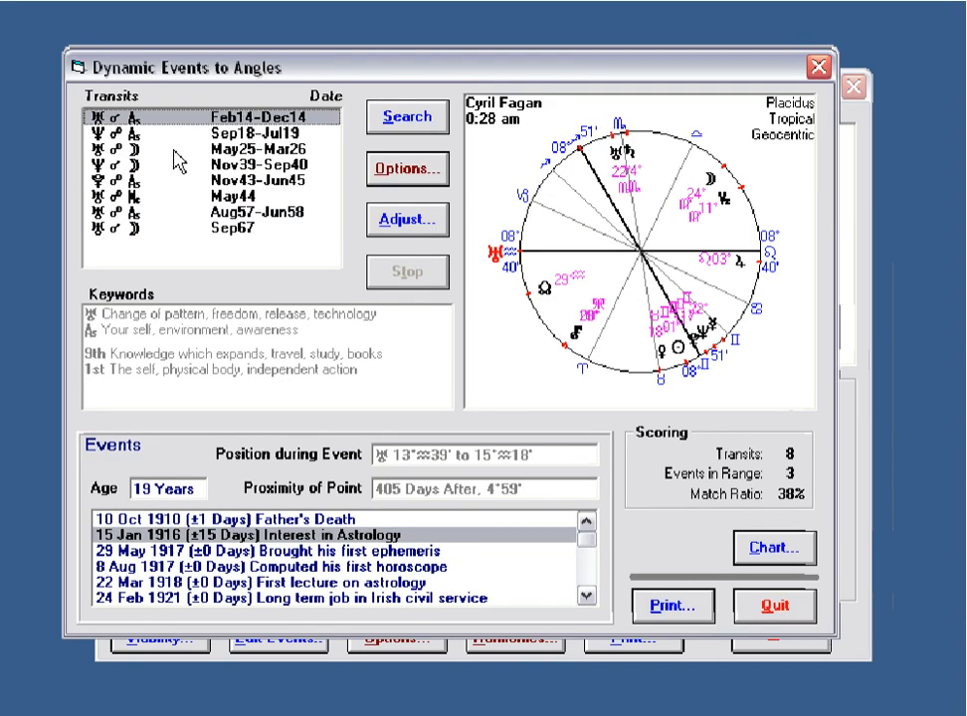
Compare the transits to the 0:28 am angles with the listed life events, including the Aug57-Jun58 transit, and close the test
left_click(135, 132)
left_click(136, 149)
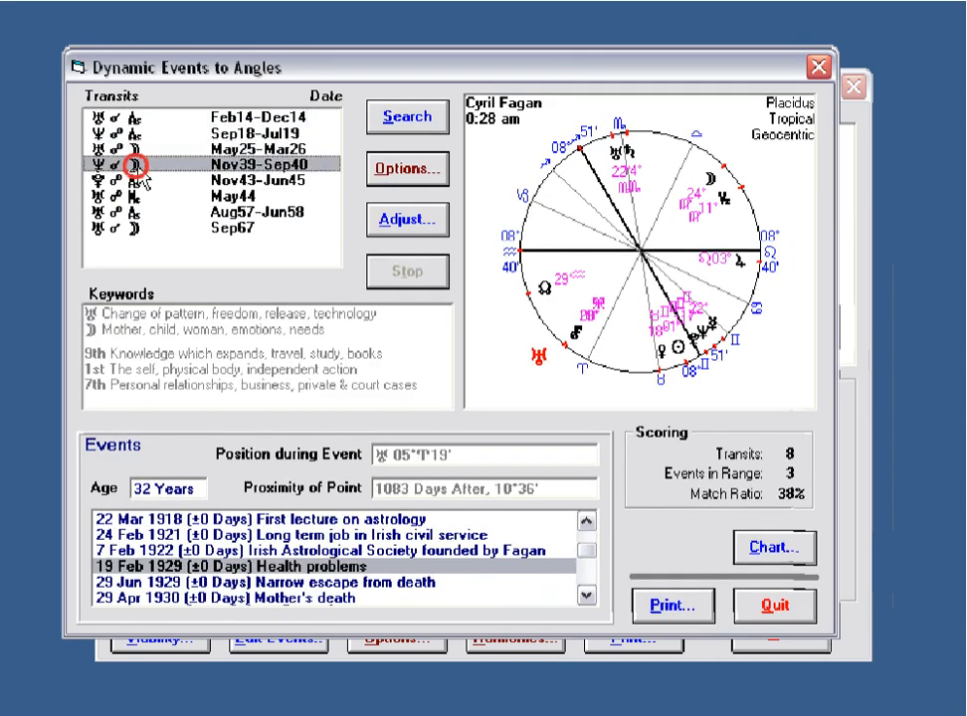
left_click(254, 566)
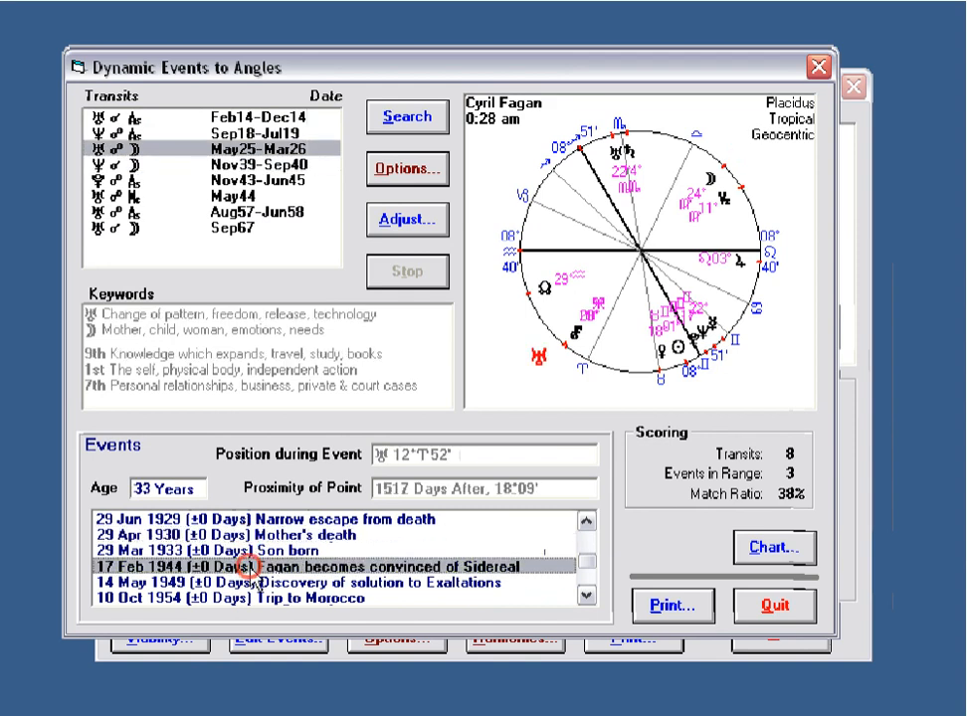
left_click(254, 582)
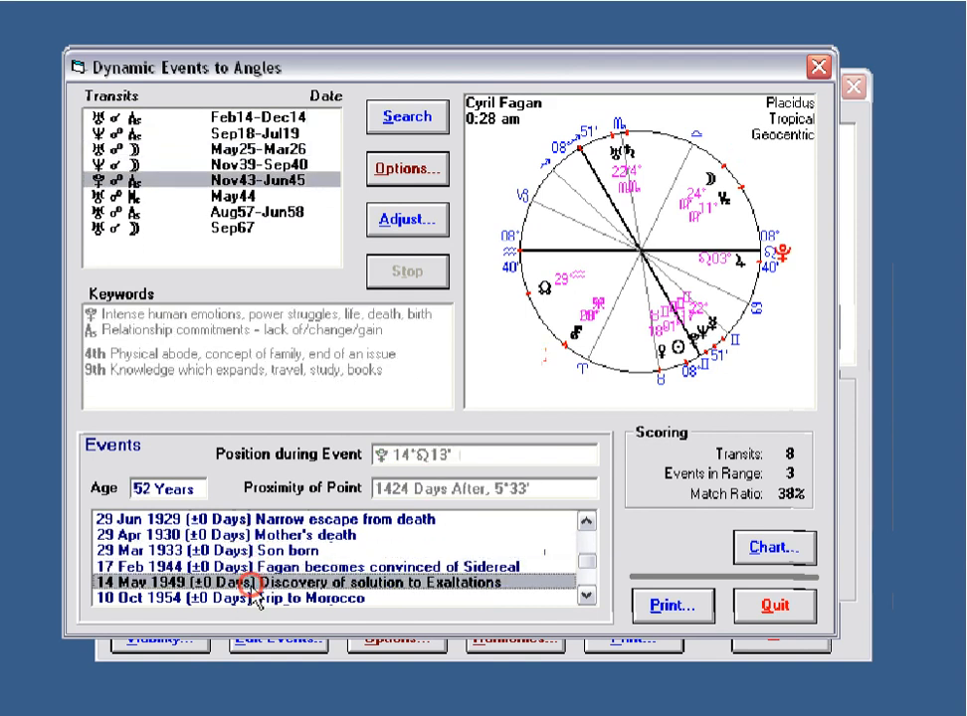
left_click(118, 211)
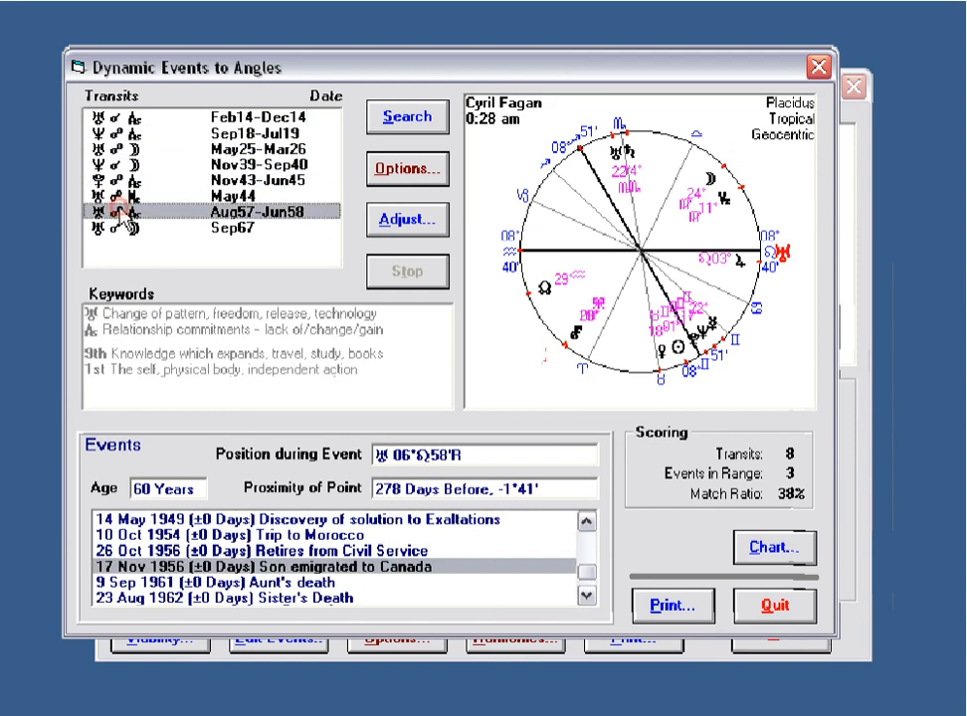
left_click(782, 609)
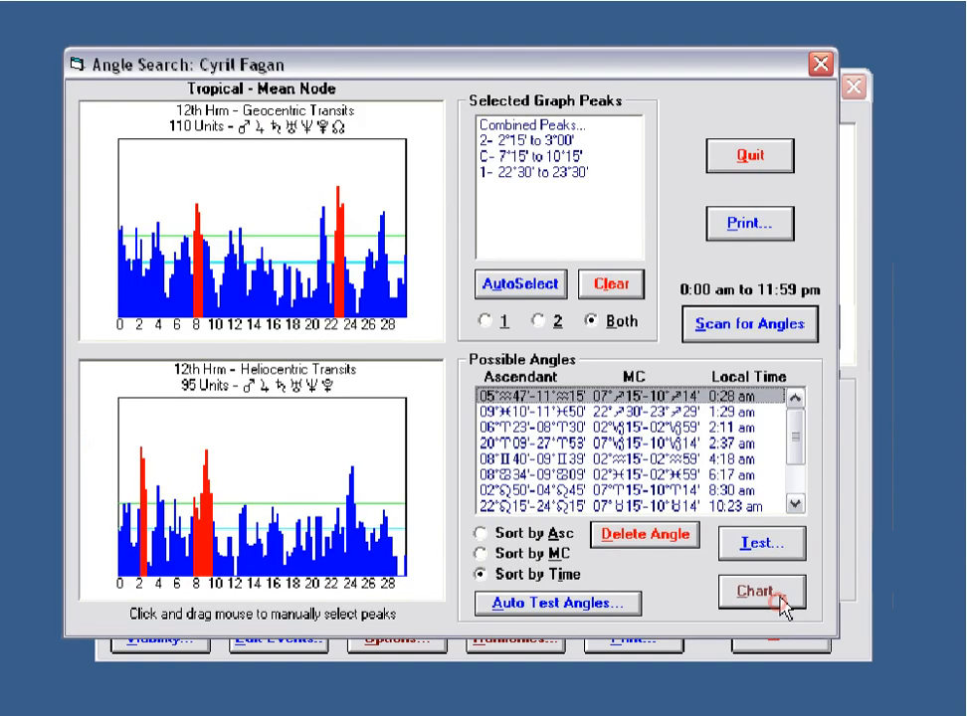
Auto-test all possible angles, compare the overall scores of the times from 1:29 am to 4:18 am, and close the results
left_click(563, 609)
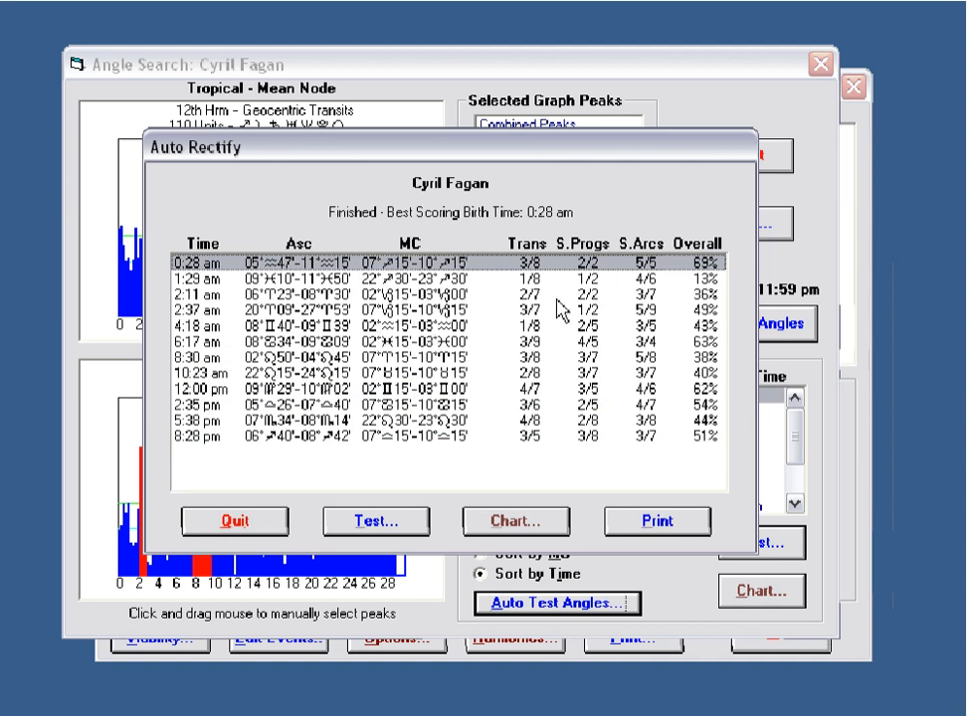
left_click(693, 278)
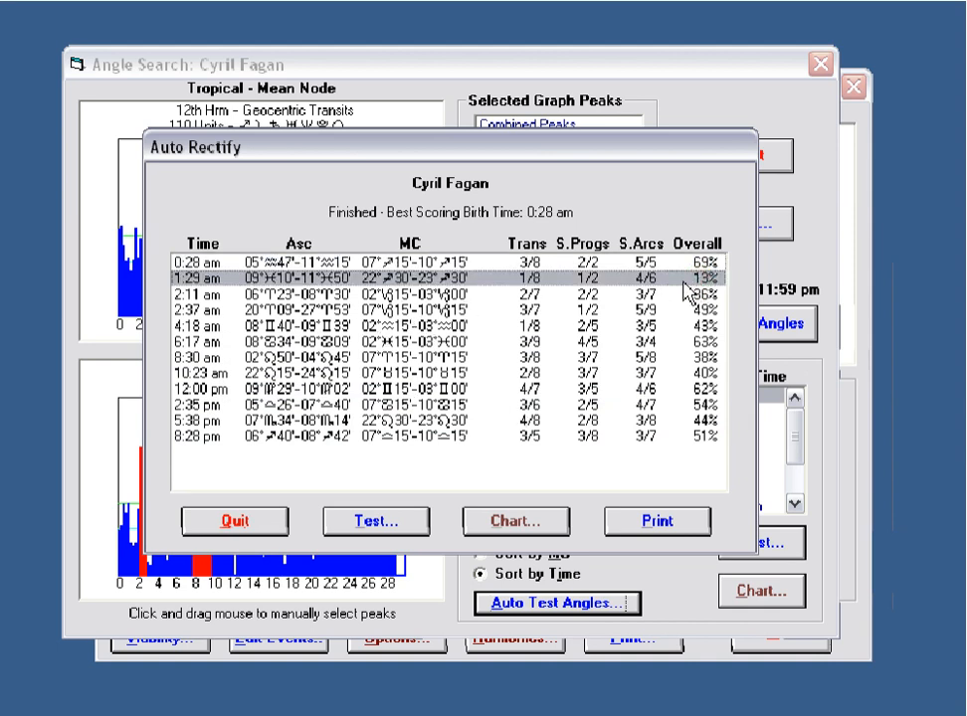
left_click(697, 295)
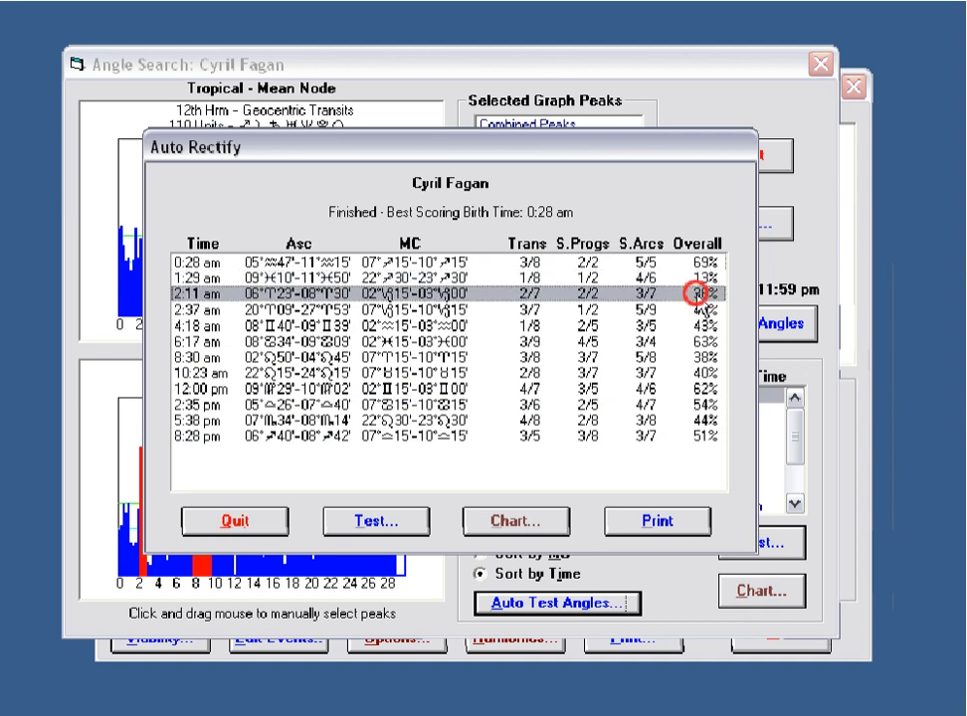
left_click(706, 310)
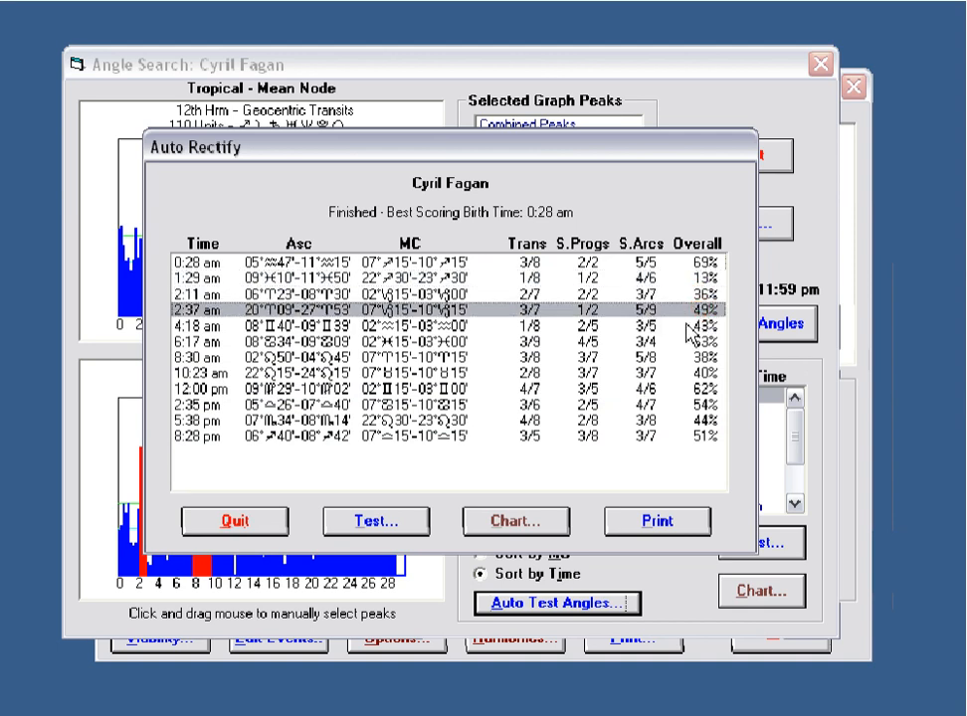
left_click(687, 325)
left_click(244, 526)
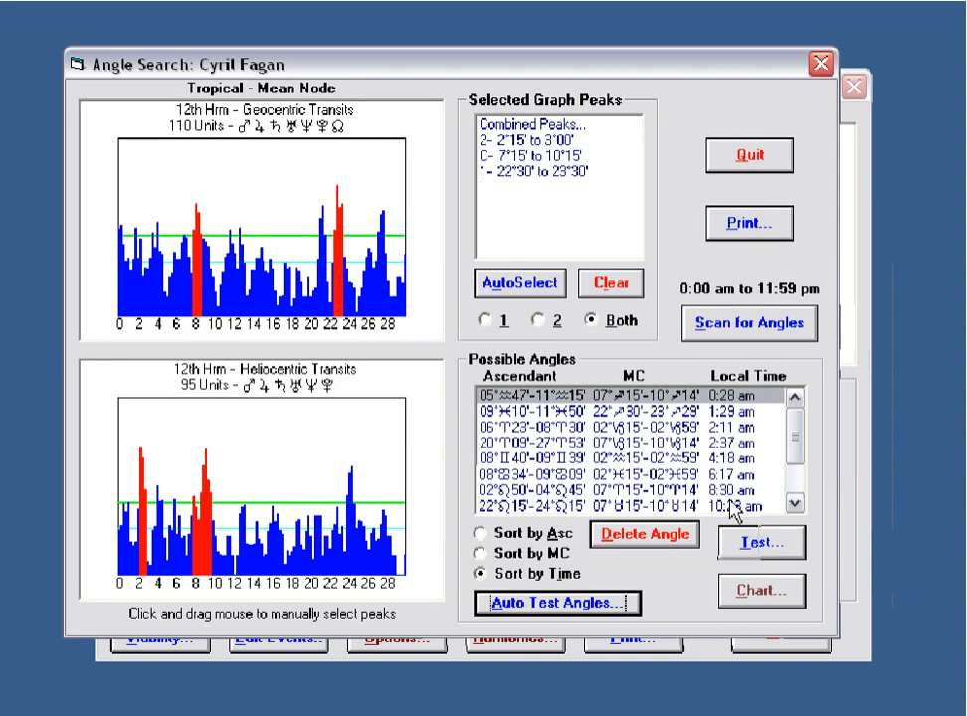
Delete the 1:29 am, 2:11 am, 2:37 am and 4:18 am candidates from the possible angles
left_click(741, 410)
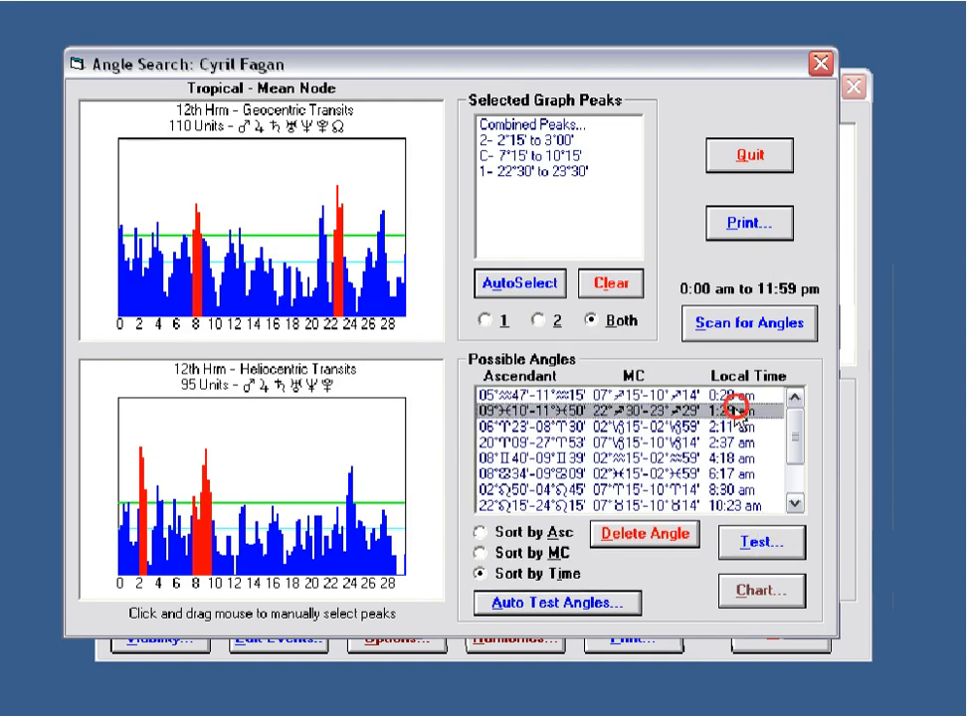
left_click(652, 537)
left_click(652, 538)
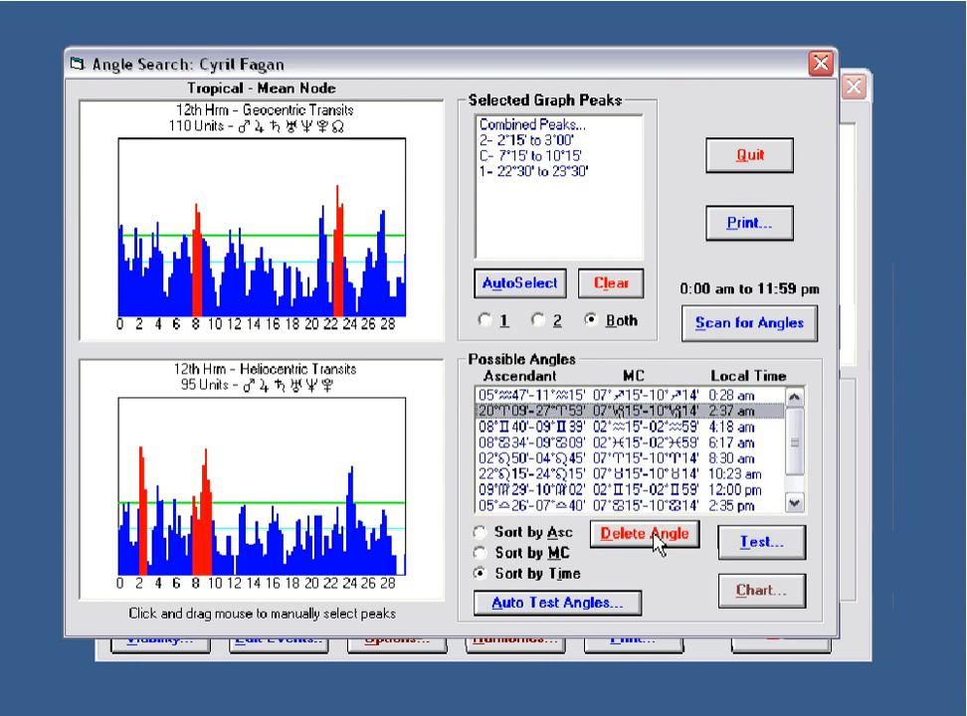
left_click(653, 539)
left_click(653, 539)
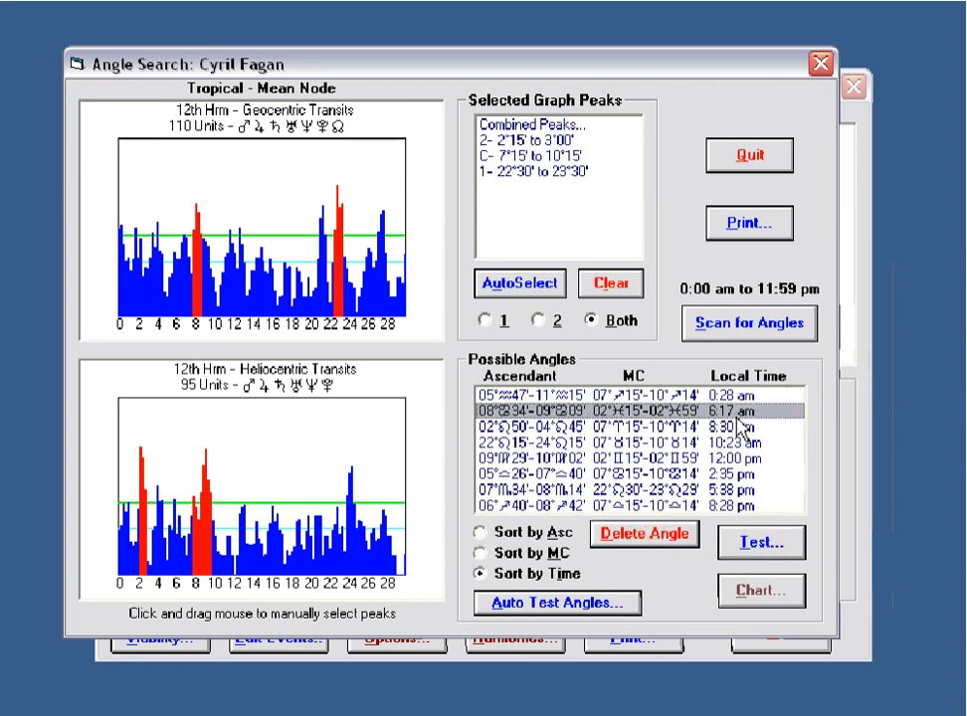
Delete the 8:30 am, 10:23 am, 5:38 pm and 8:28 pm candidates from the possible angles
left_click(741, 425)
left_click(653, 539)
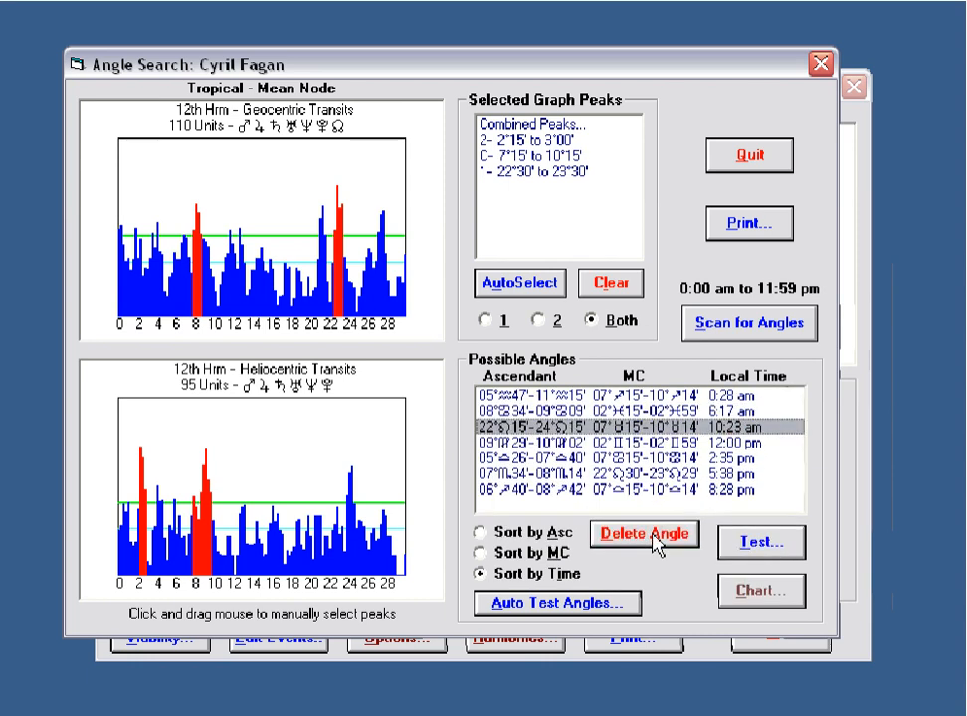
left_click(653, 539)
left_click(725, 463)
left_click(653, 539)
left_click(653, 539)
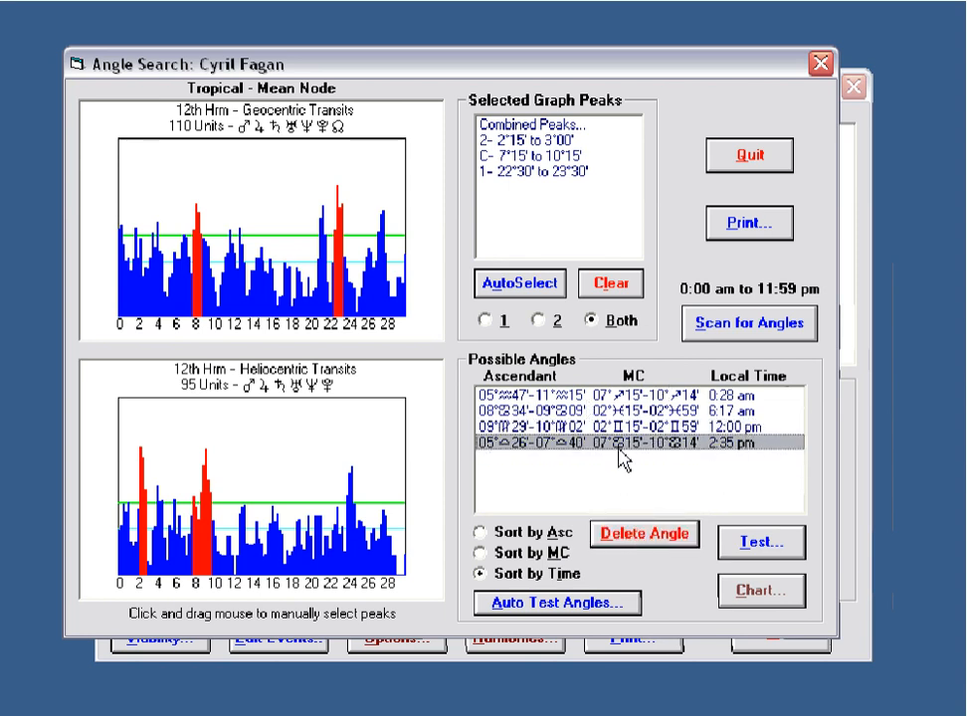
Chart the 0:28 am candidate, view its transits for First lecture on astrology, Health problems and Mother's death, and close the chart
left_click(664, 394)
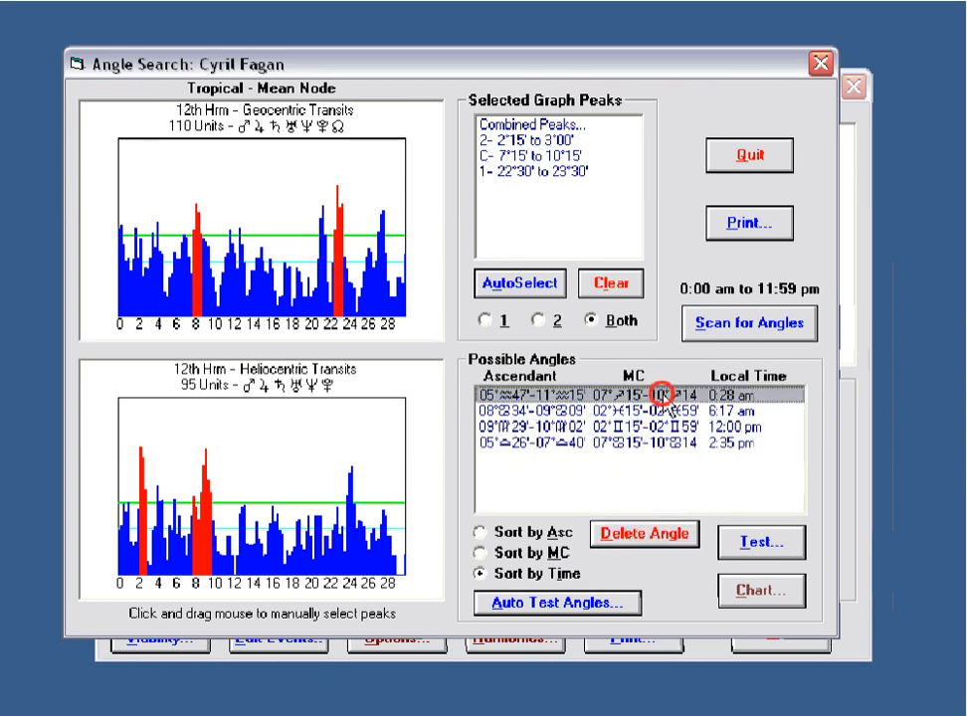
left_click(759, 604)
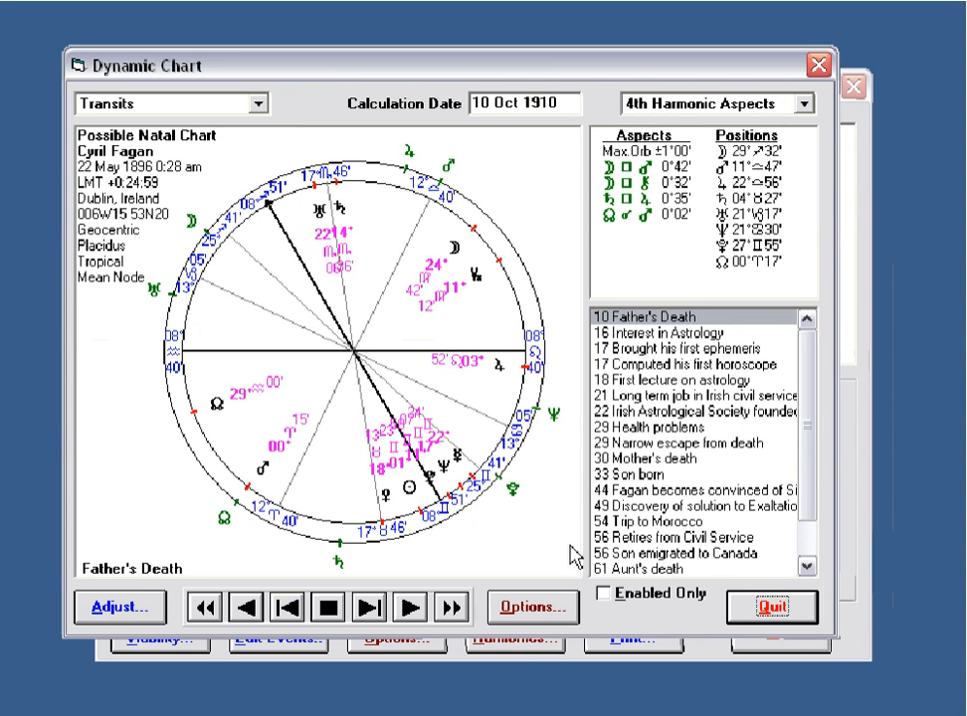
left_click(625, 380)
left_click(628, 426)
left_click(628, 458)
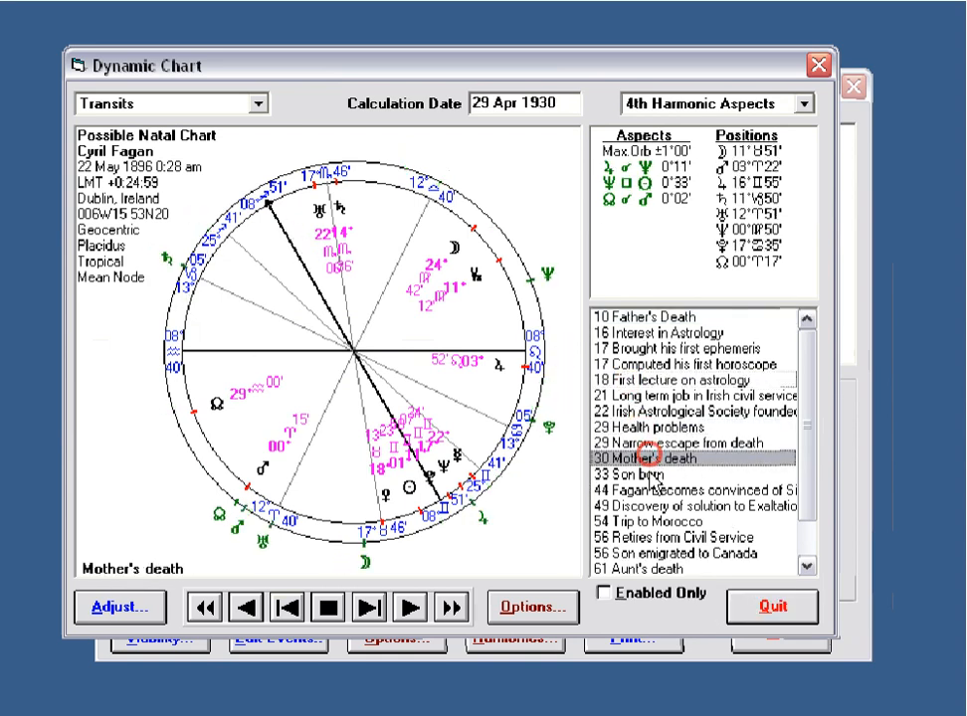
left_click(778, 614)
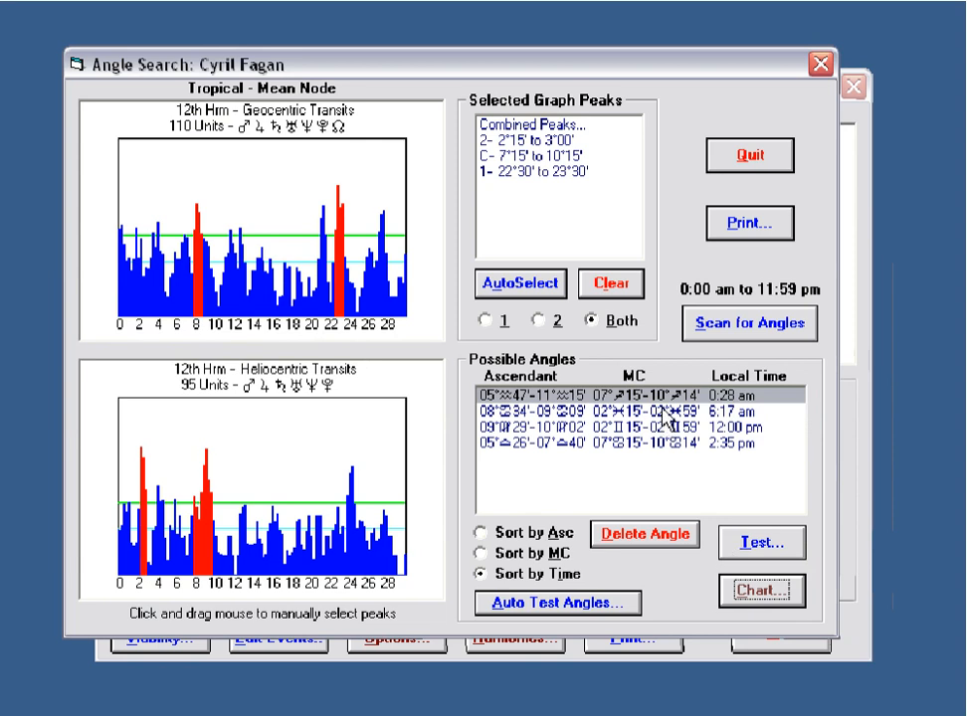
Chart the 6:17 am candidate, view its transits for Mother's death and the 1944 Sidereal event, and close the chart
left_click(563, 408)
left_click(762, 594)
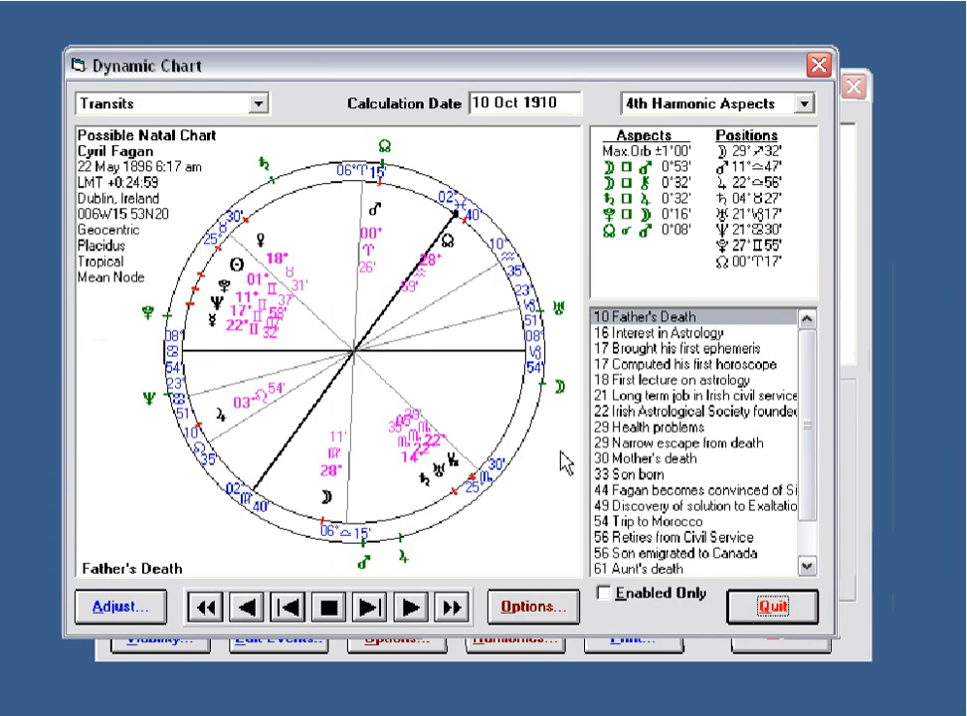
left_click(668, 460)
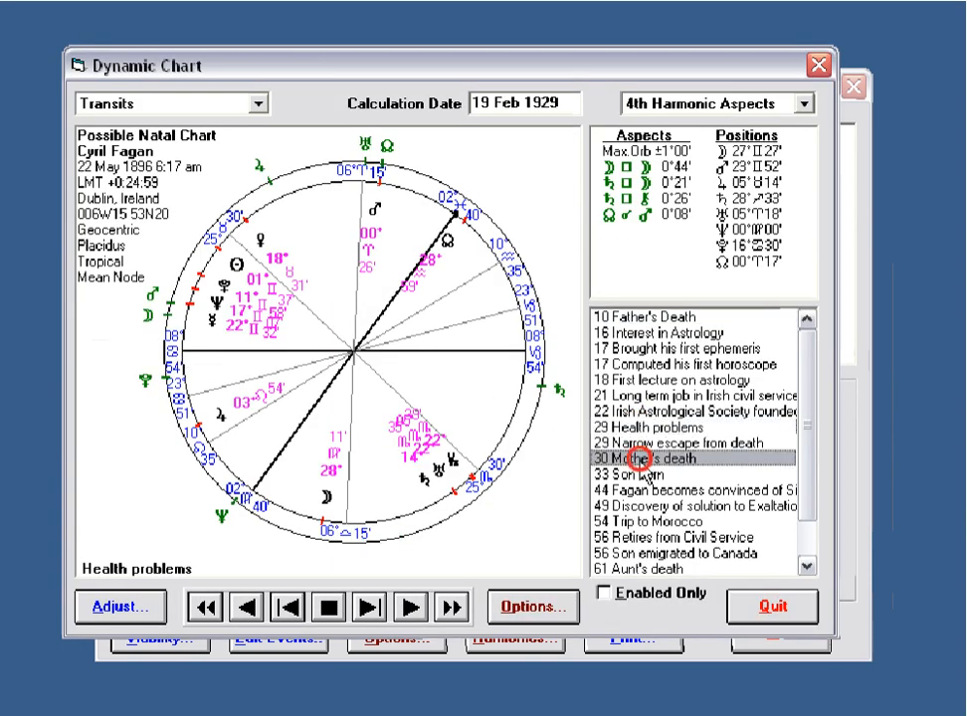
left_click(658, 491)
left_click(786, 610)
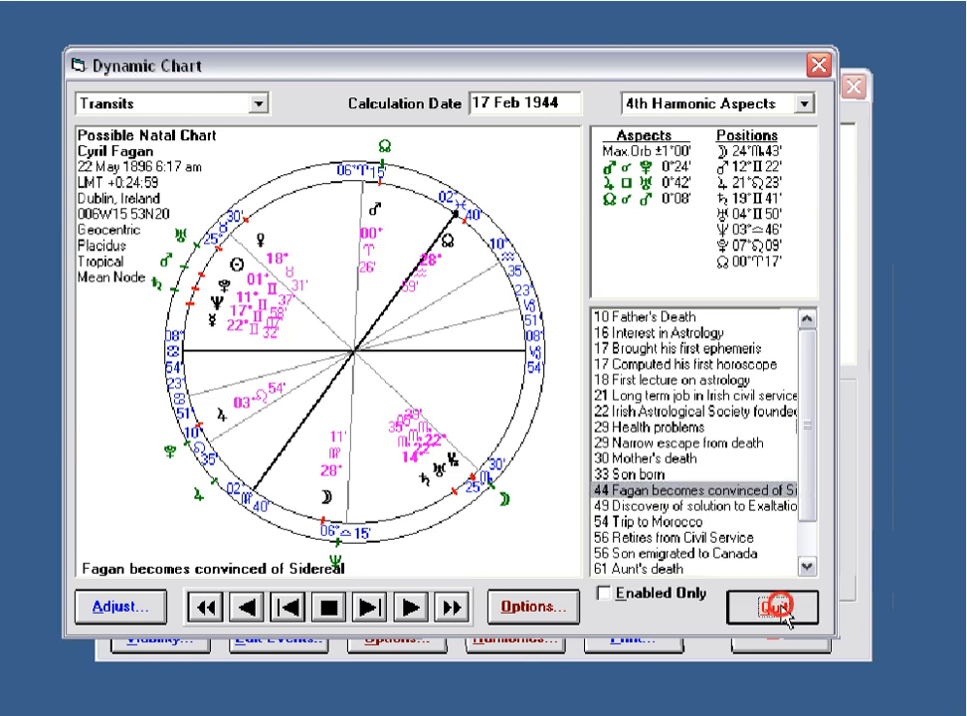
Chart the 12:00 pm candidate, view its transits for Narrow escape from death, Son born and Discovery of solution to Exaltations, and close it
left_click(671, 430)
left_click(763, 593)
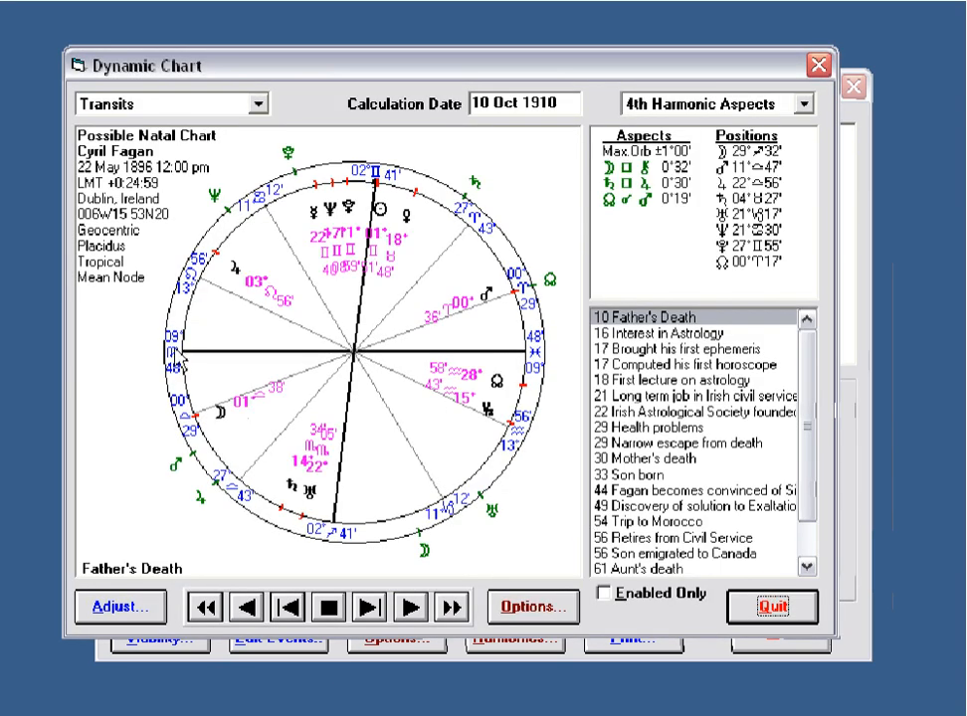
left_click(686, 442)
left_click(686, 474)
left_click(668, 506)
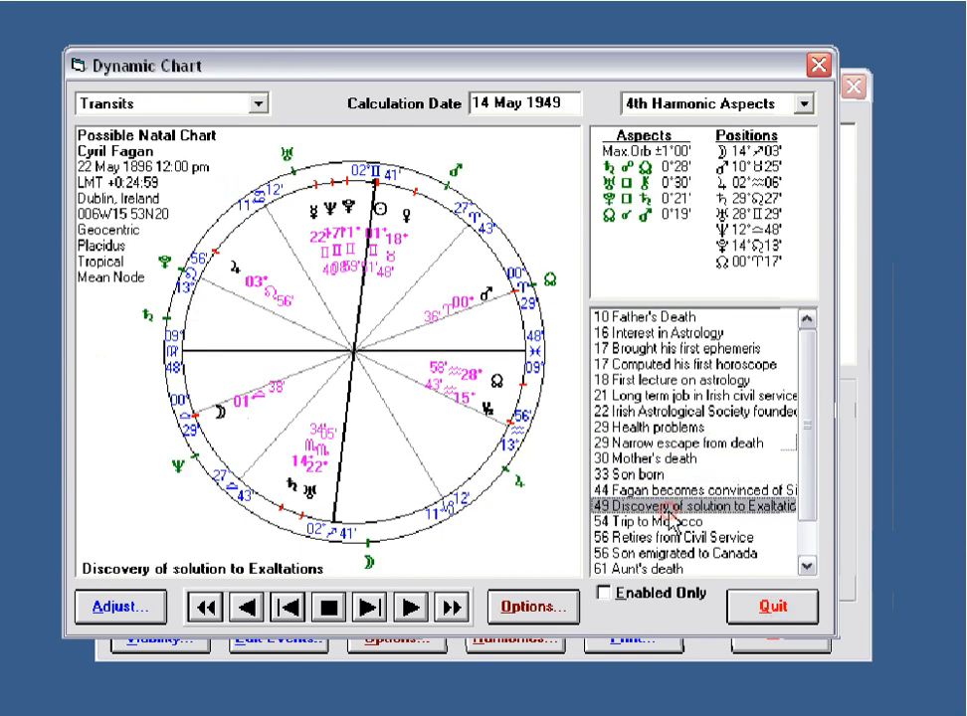
left_click(778, 609)
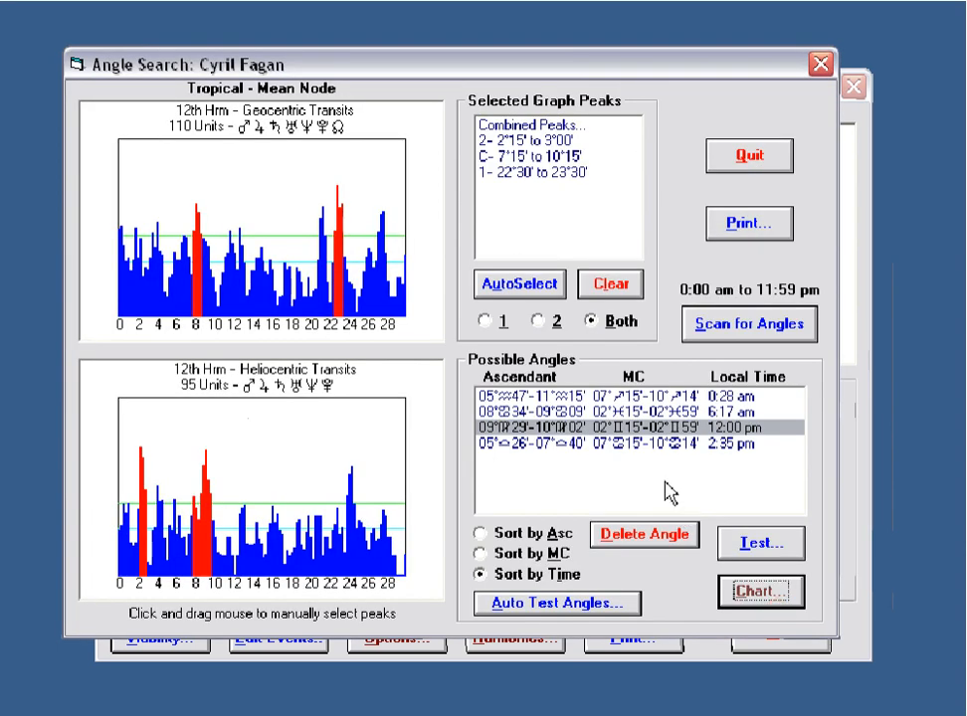
Chart the 2:35 pm candidate, view its transits for Health problems, Narrow escape from death and Son born, and close the chart
left_click(646, 443)
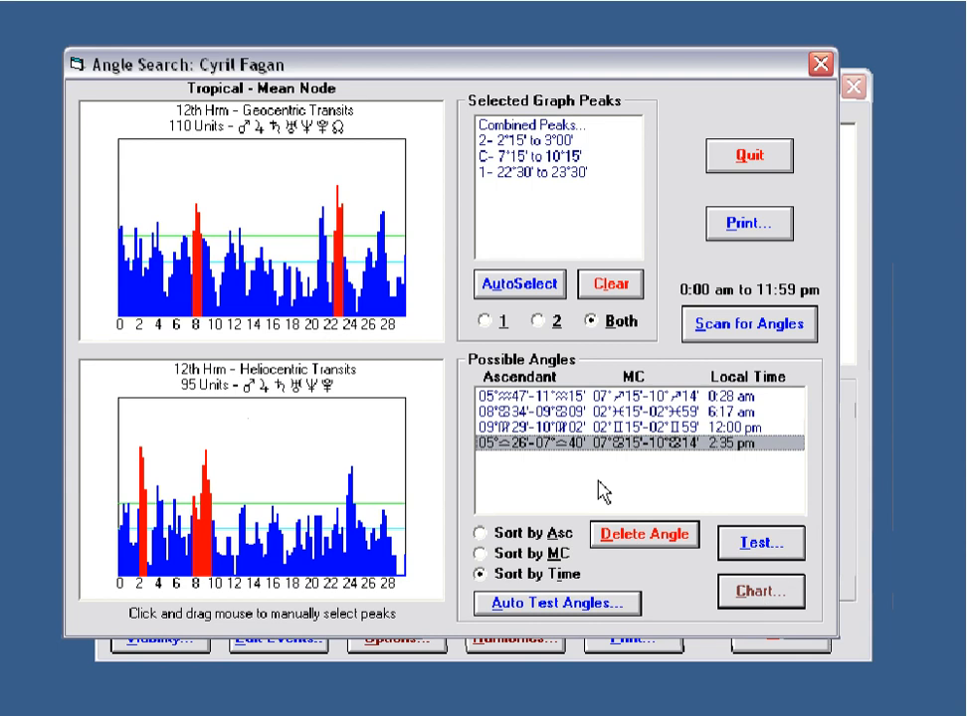
left_click(761, 589)
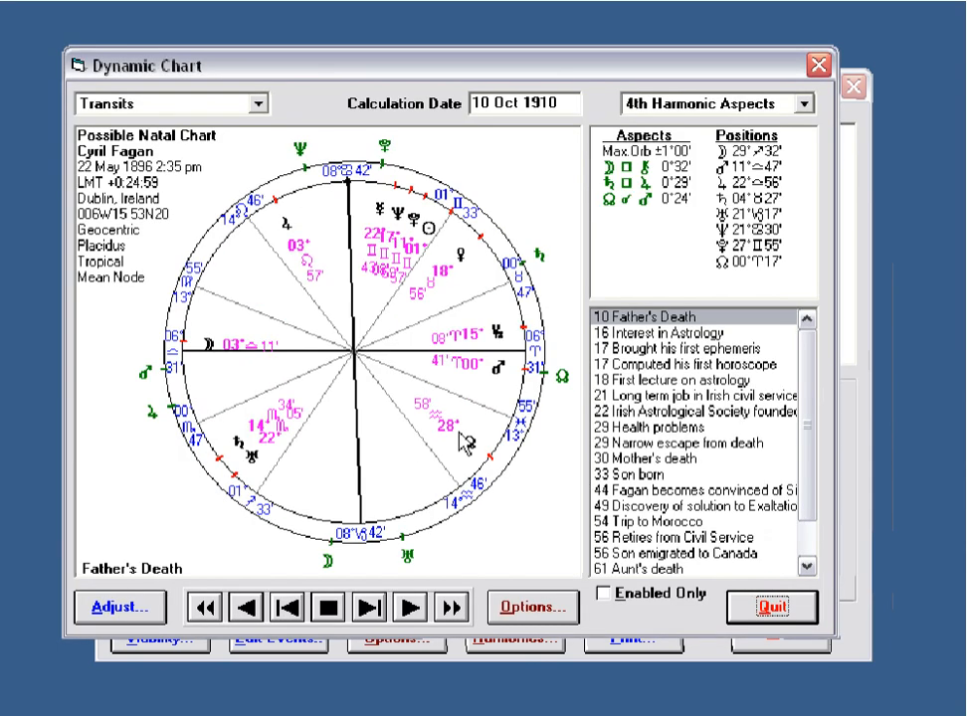
left_click(639, 428)
left_click(643, 442)
left_click(626, 474)
left_click(774, 608)
Examine the 12:00 pm candidate's transit chart once more, close it, and leave the angle search and the graphs
left_click(612, 430)
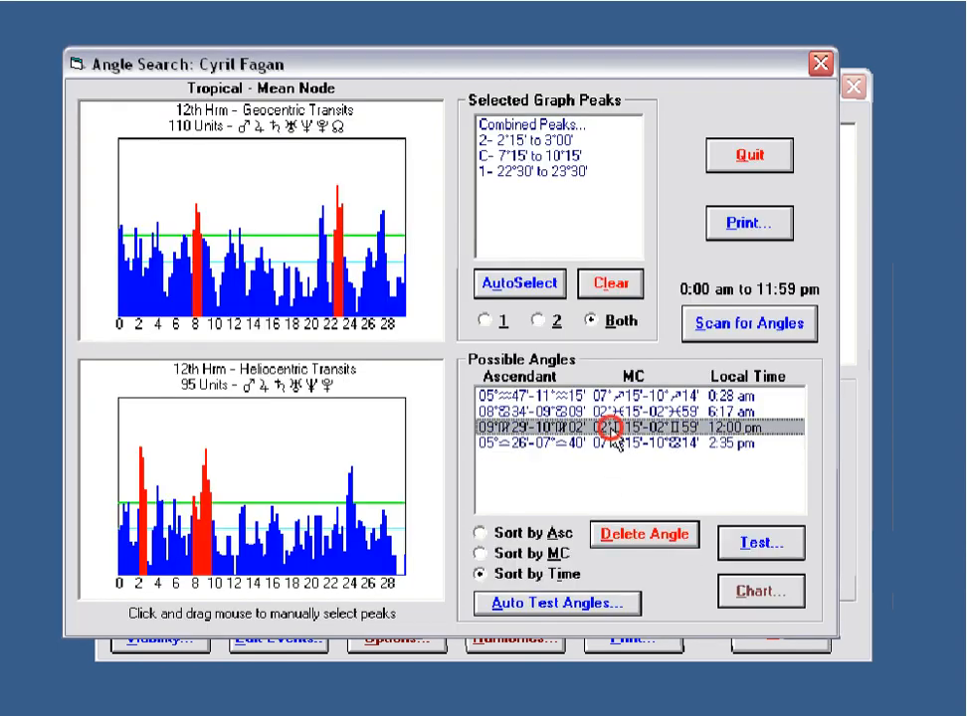
left_click(766, 591)
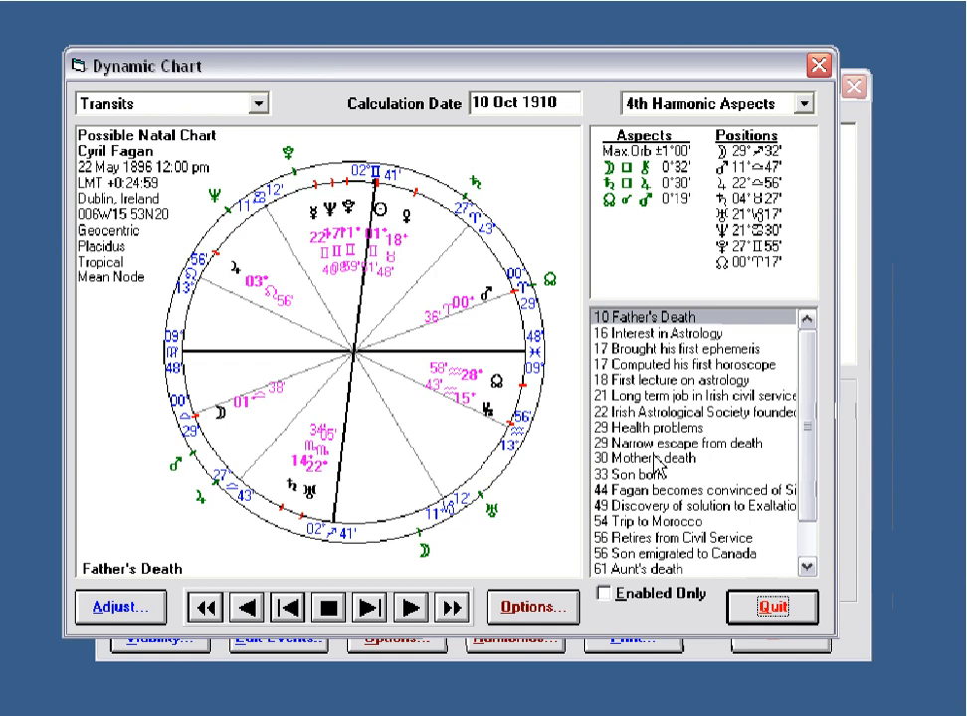
left_click(779, 610)
left_click(766, 157)
left_click(774, 634)
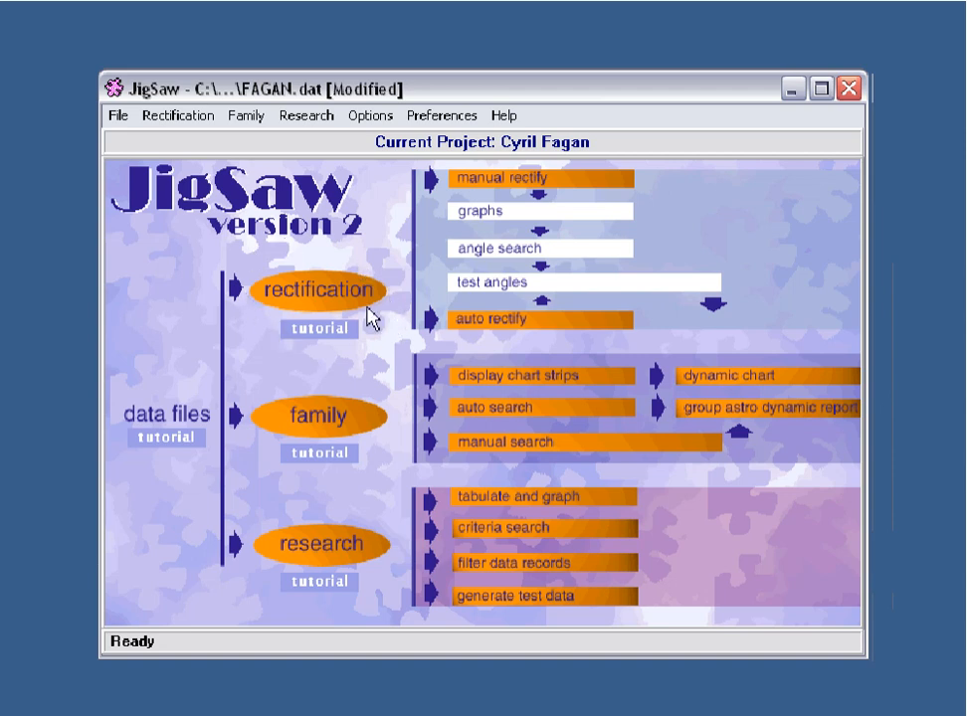
Load FAGAN.dat from the recent files and open its event records for editing
left_click(118, 116)
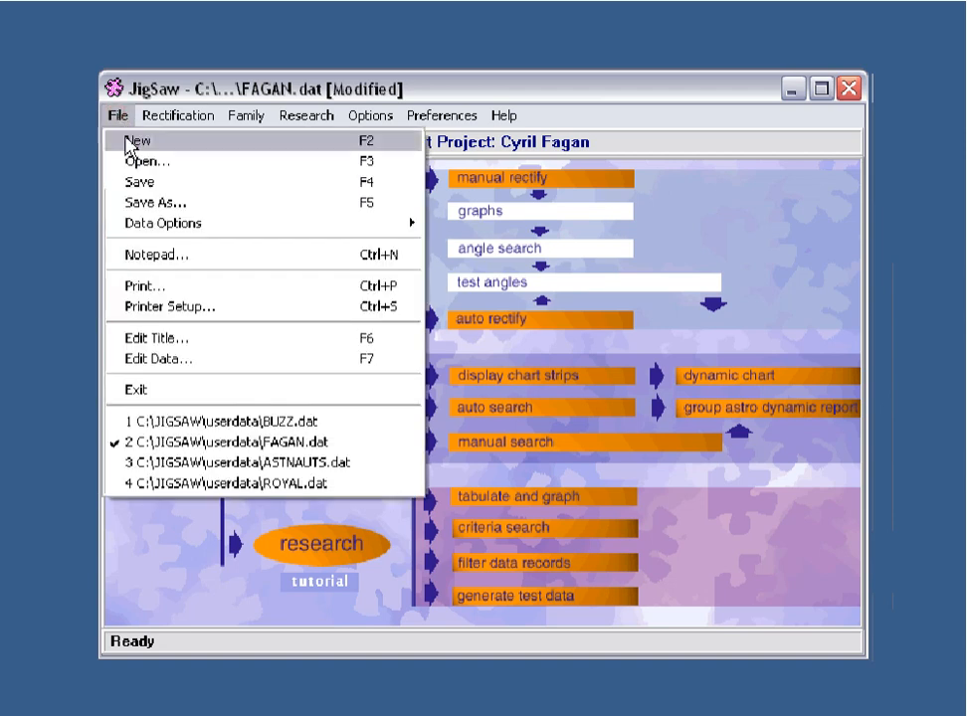
left_click(195, 444)
left_click(119, 115)
left_click(164, 363)
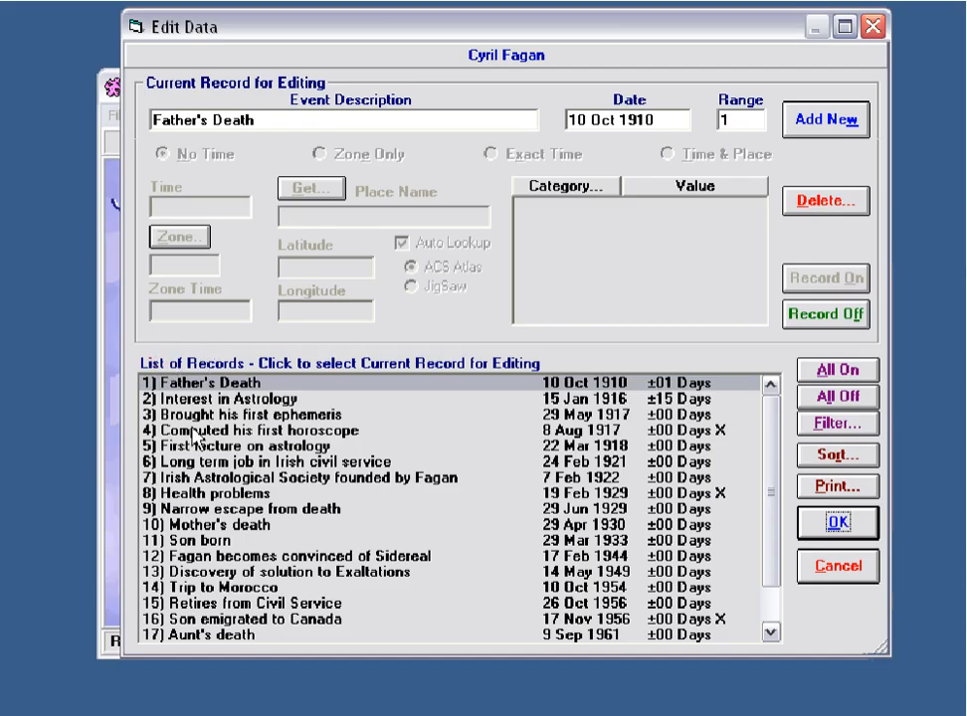
Look through event records including First lecture on astrology, Narrow escape from death and Trip to Morocco, and close the editor without saving
left_click(298, 445)
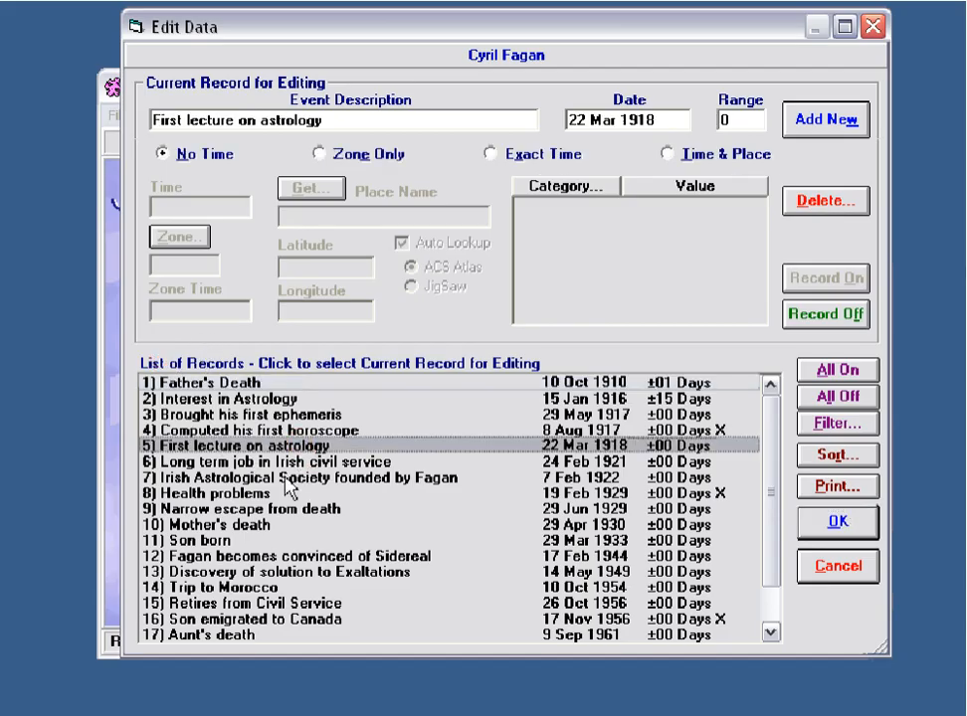
left_click(285, 478)
left_click(261, 509)
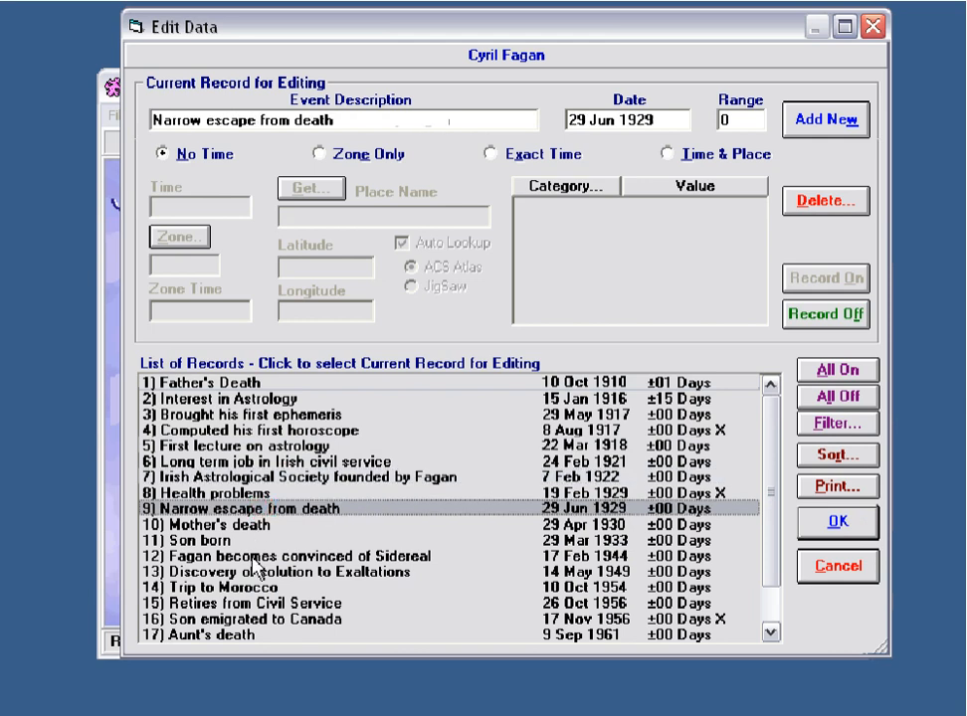
left_click(255, 557)
left_click(204, 587)
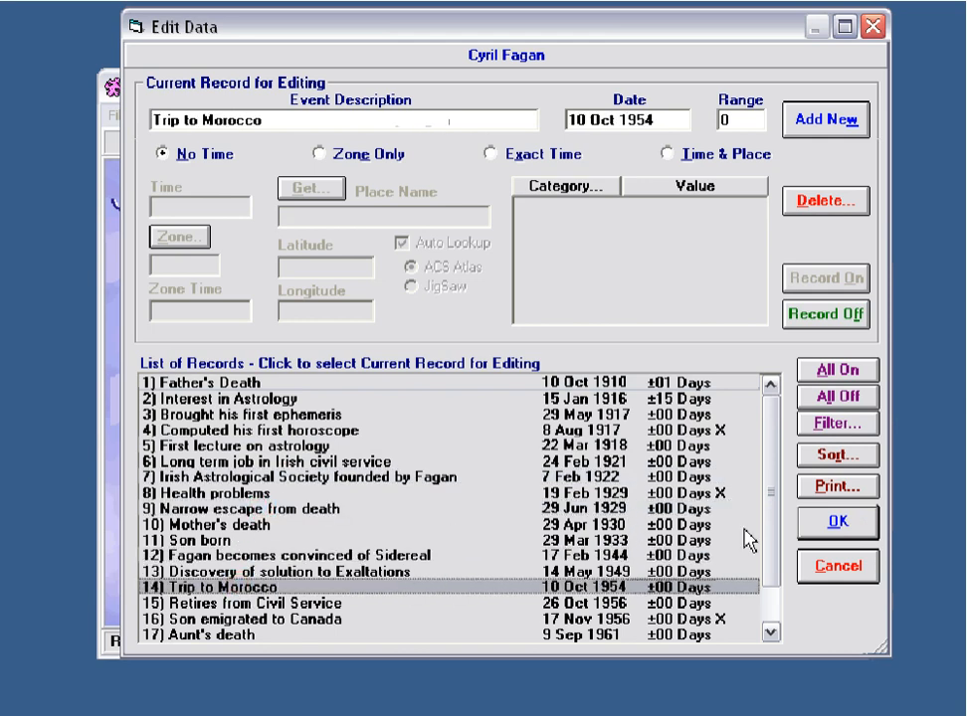
left_click(840, 569)
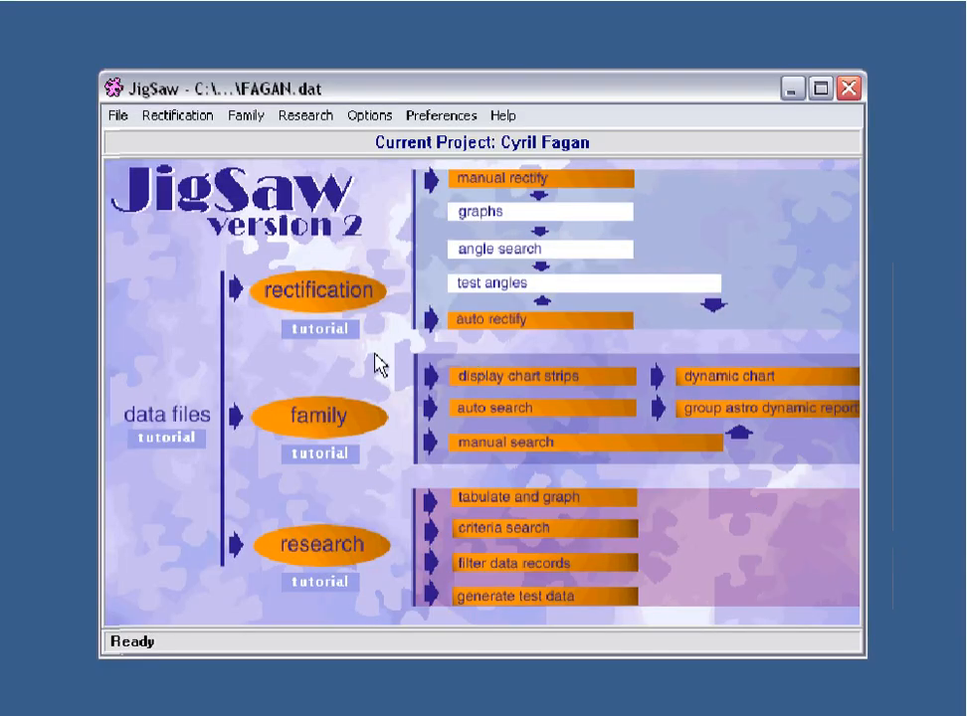
Reload FAGAN.dat from the recently used data files
left_click(329, 299)
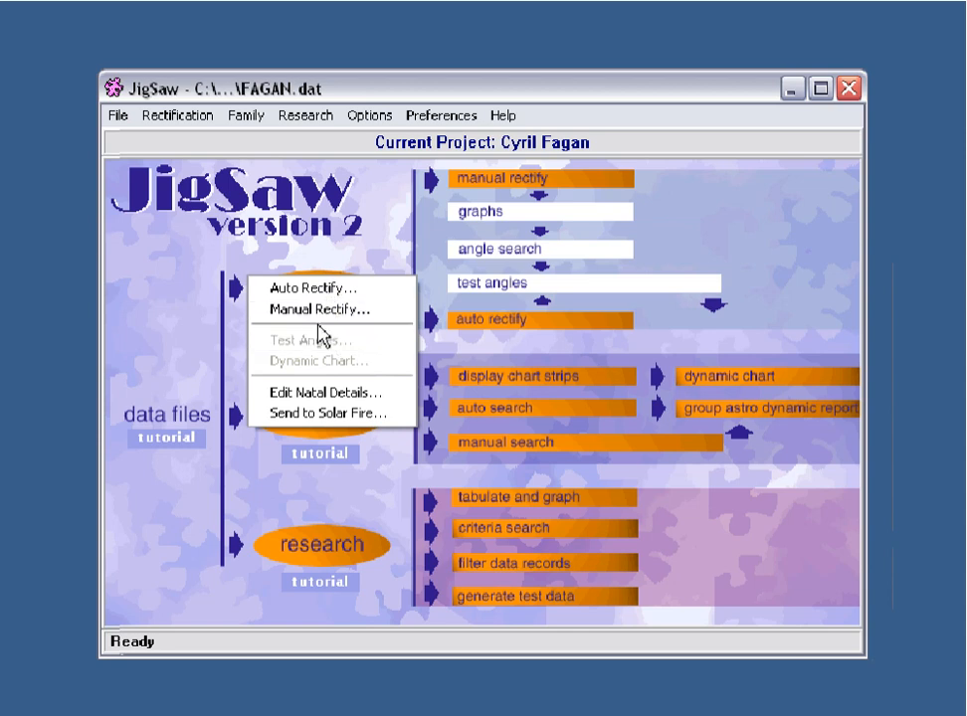
left_click(116, 115)
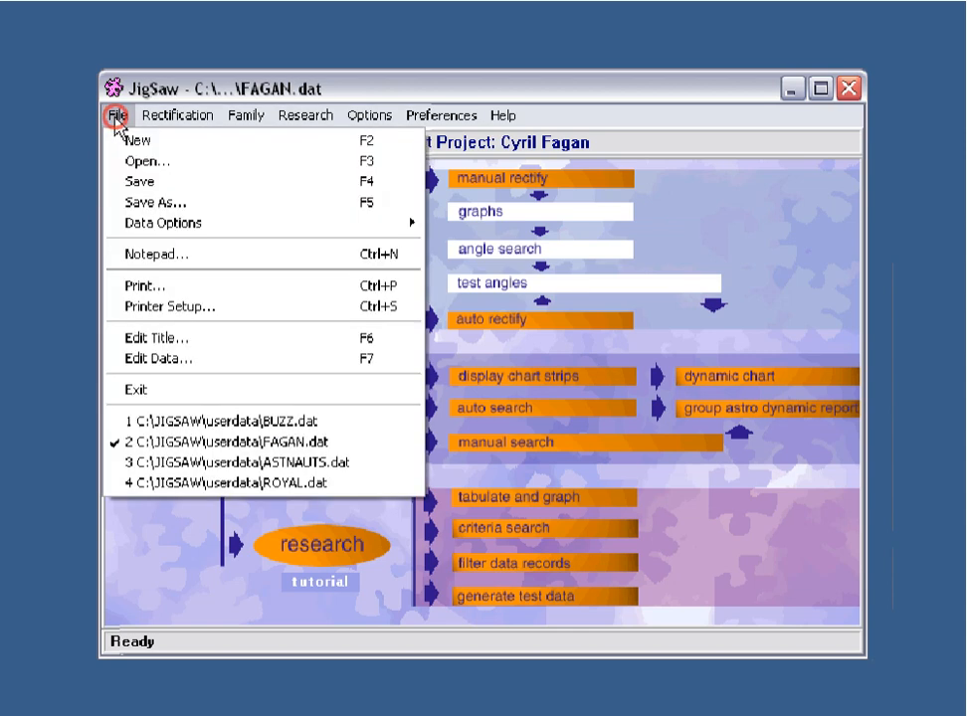
left_click(233, 442)
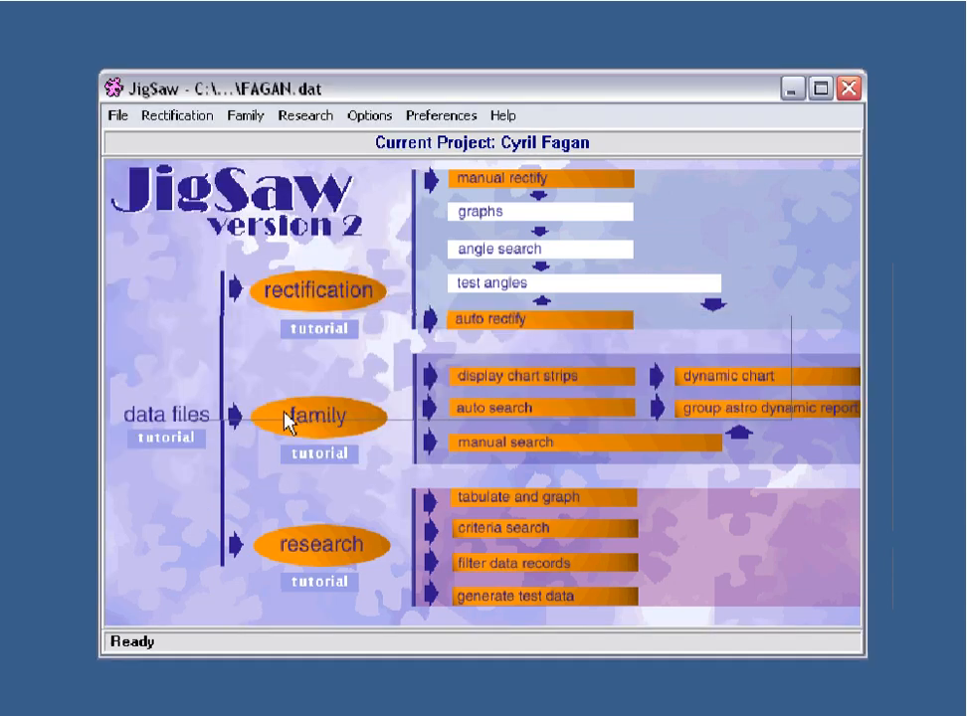
Reopen the event records, view Long term job in Irish civil service, Son born and Discovery of solution to Exaltations, and cancel
left_click(118, 117)
left_click(159, 360)
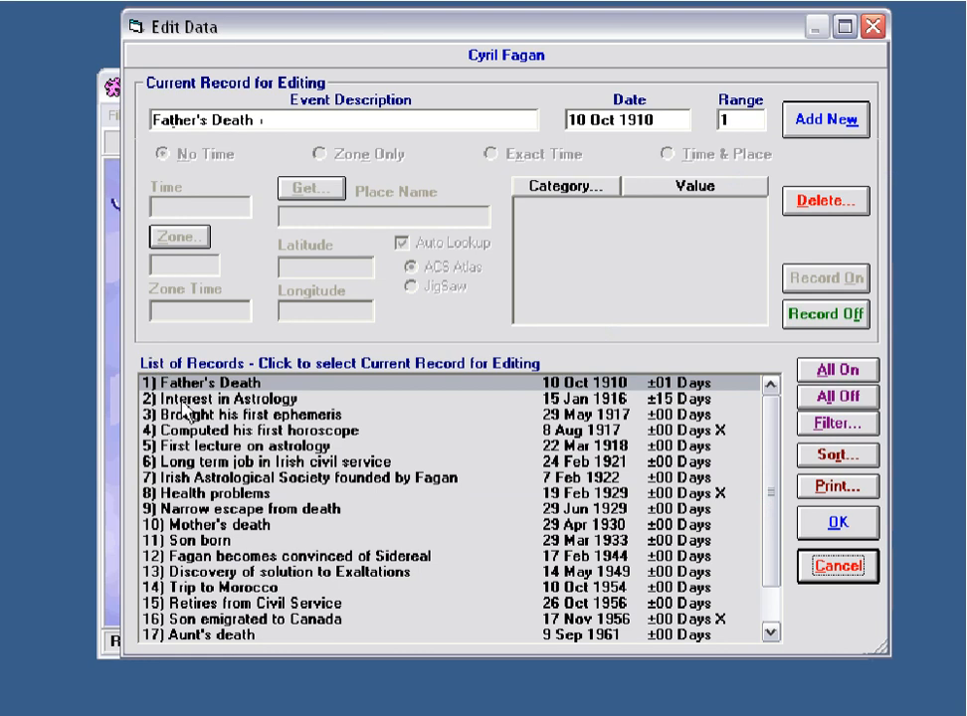
left_click(267, 462)
left_click(267, 540)
left_click(271, 572)
left_click(837, 568)
Open the natal details for editing and set the start of the rectification search range to 10:30 am
left_click(318, 292)
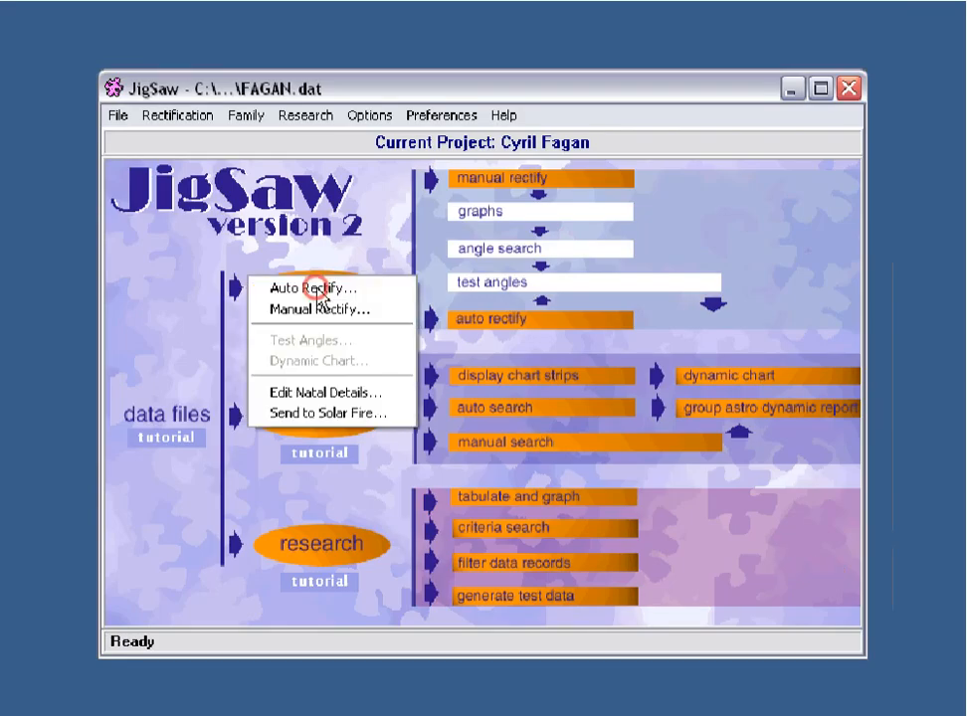
left_click(316, 394)
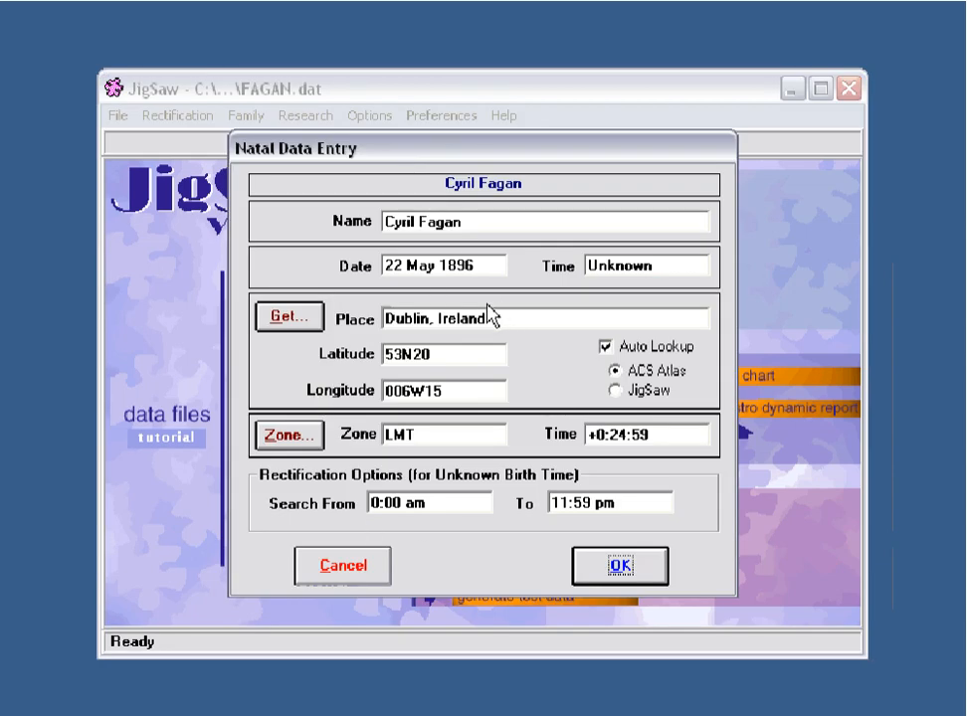
left_click(452, 503)
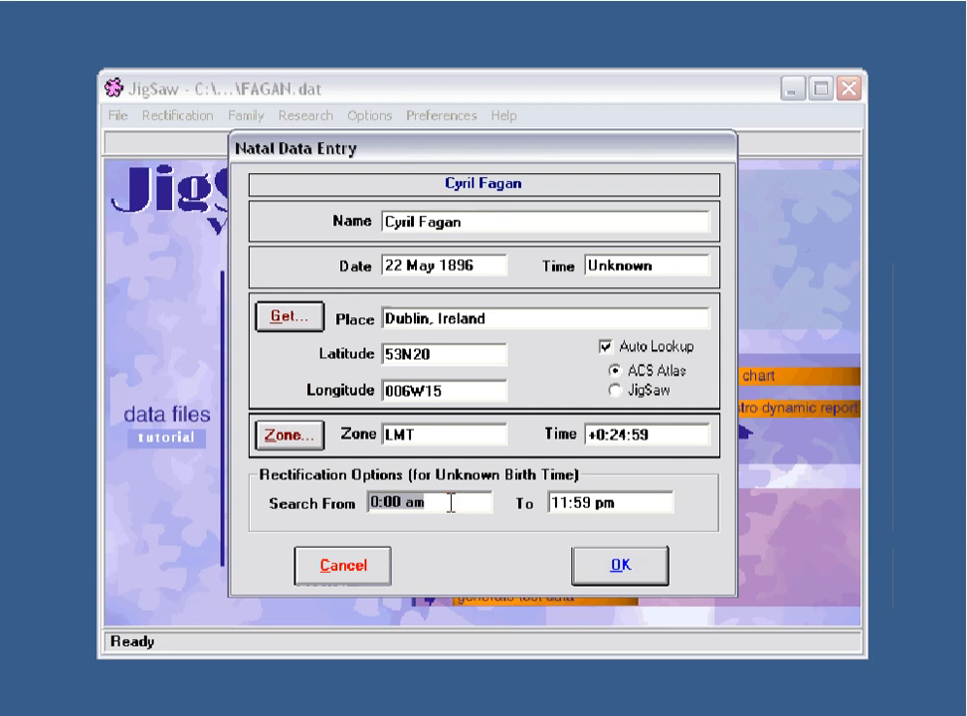
type("10.30 am")
key("Tab")
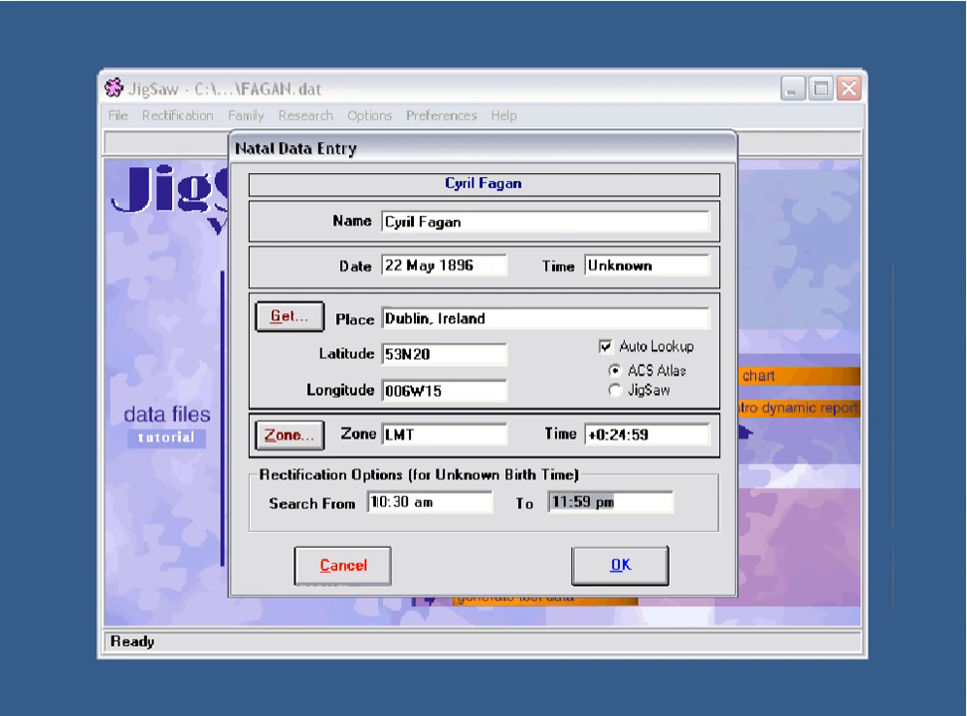
type("2.30")
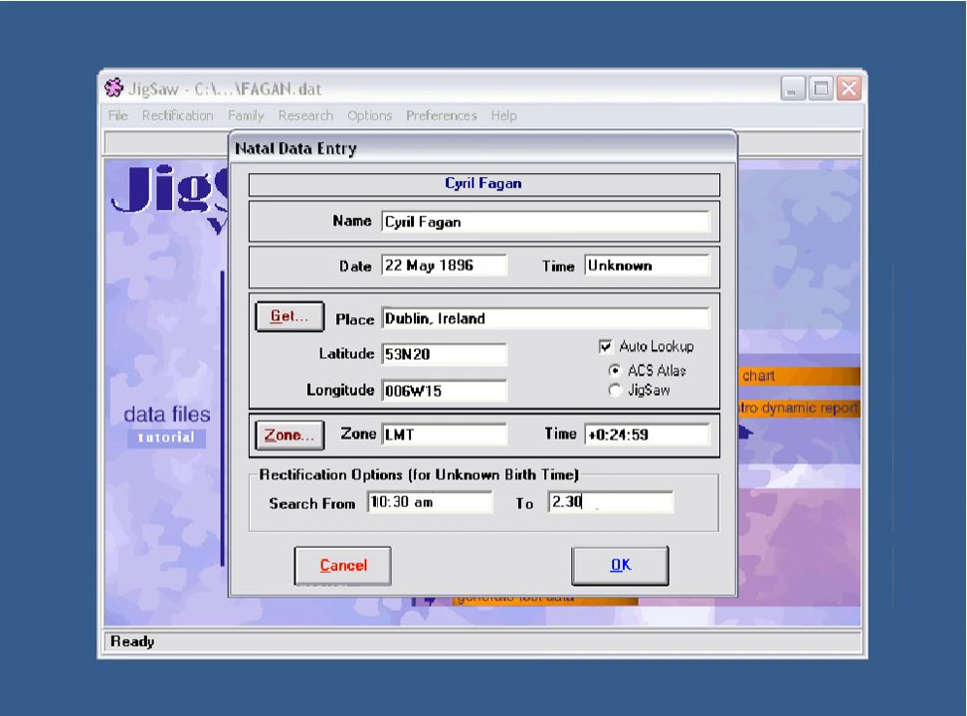
key("BackSpace")
key("BackSpace")
key("BackSpace")
key("BackSpace")
Set the end of the rectification search range to 3:30 pm and accept the natal details
type("3.2")
key("BackSpace")
key("BackSpace")
type(".30")
type(" pm")
key("Tab")
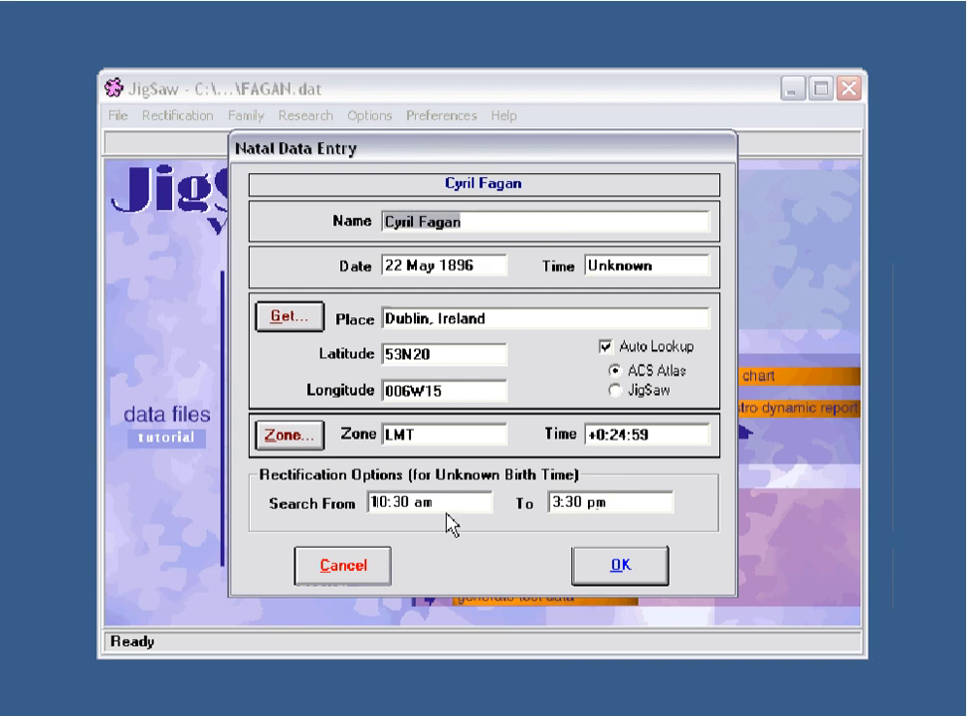
left_click(619, 567)
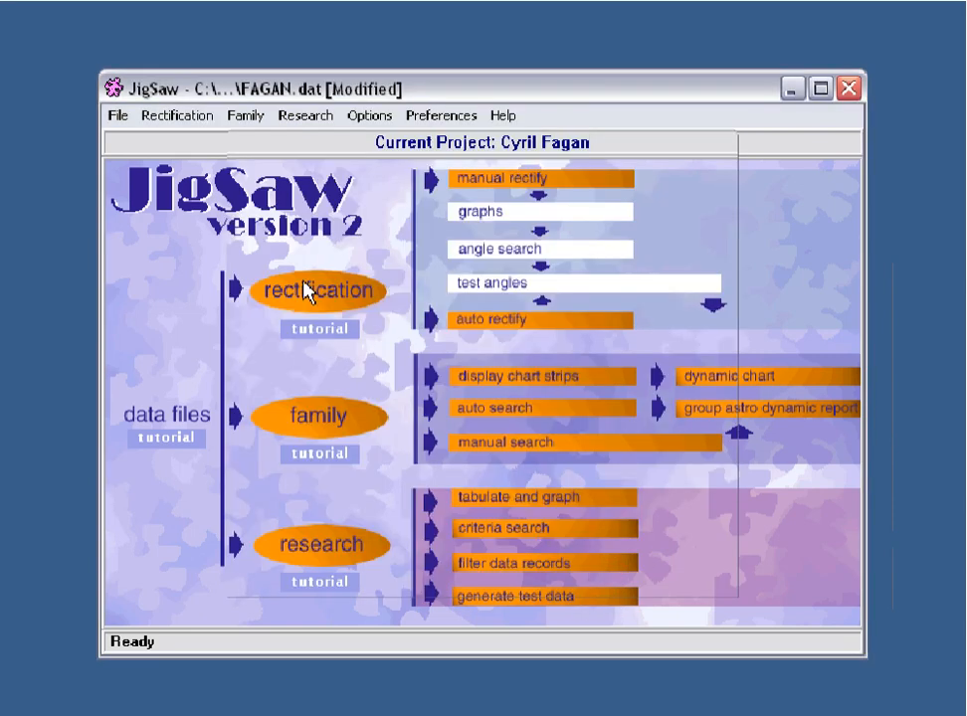
Start a manual rectification and open the angle search for Graph 1 & 2
left_click(316, 296)
left_click(316, 312)
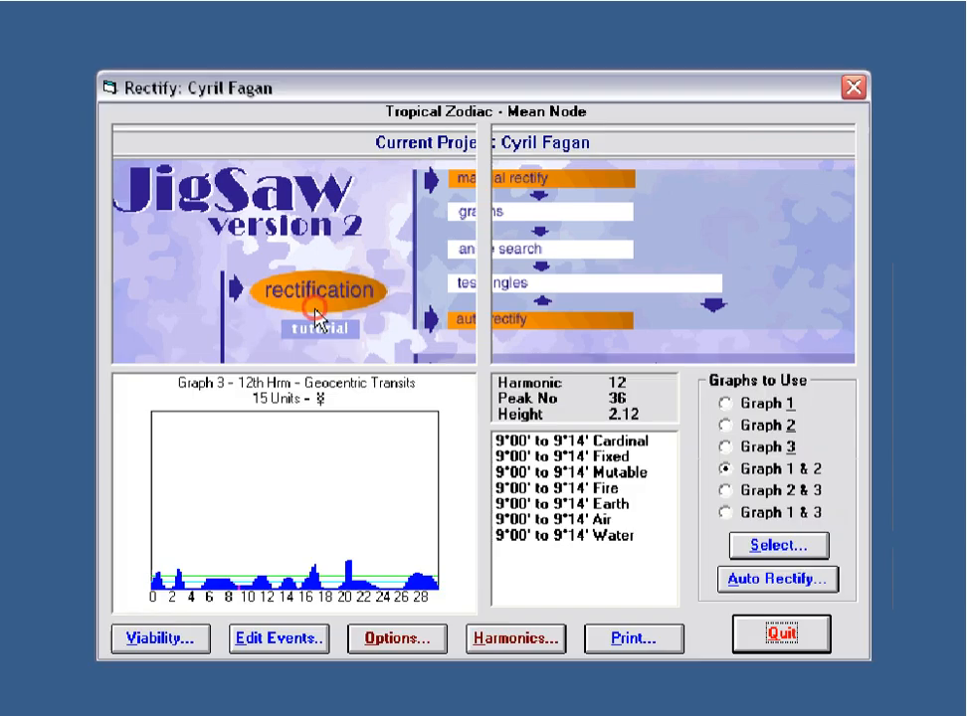
left_click(778, 547)
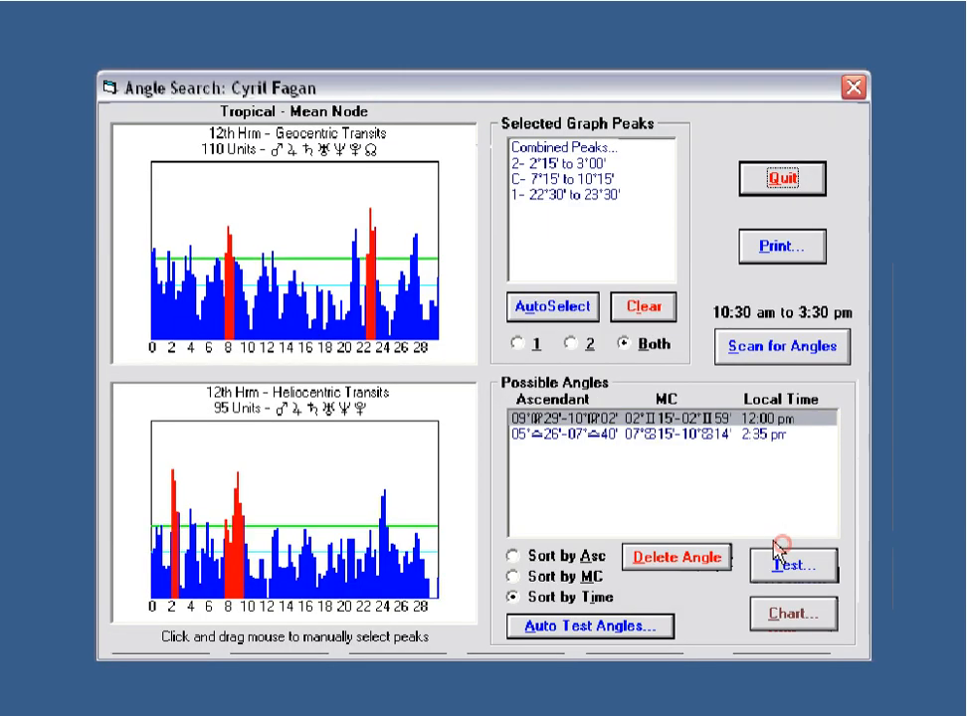